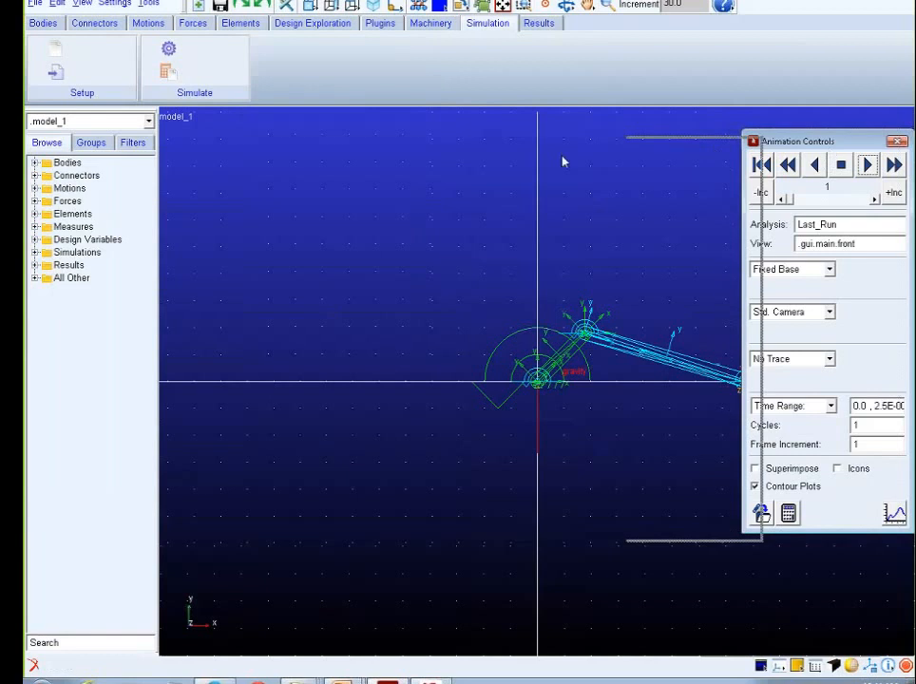
# Play the Last_Run animation of the slider-crank model, close the animation controls and maximize the model window.
pyautogui.click(280, 198)
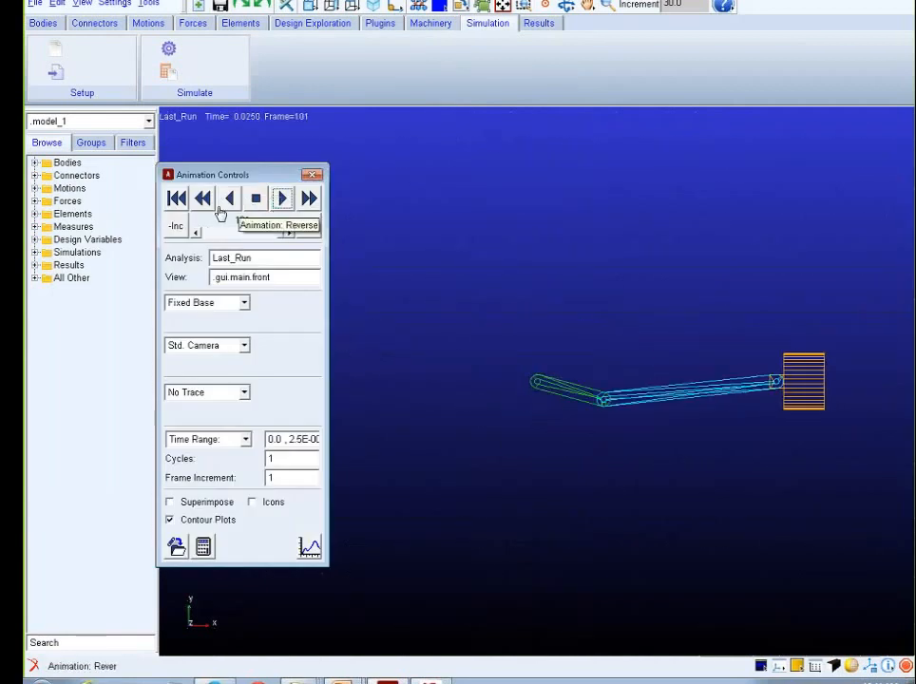
pyautogui.click(305, 176)
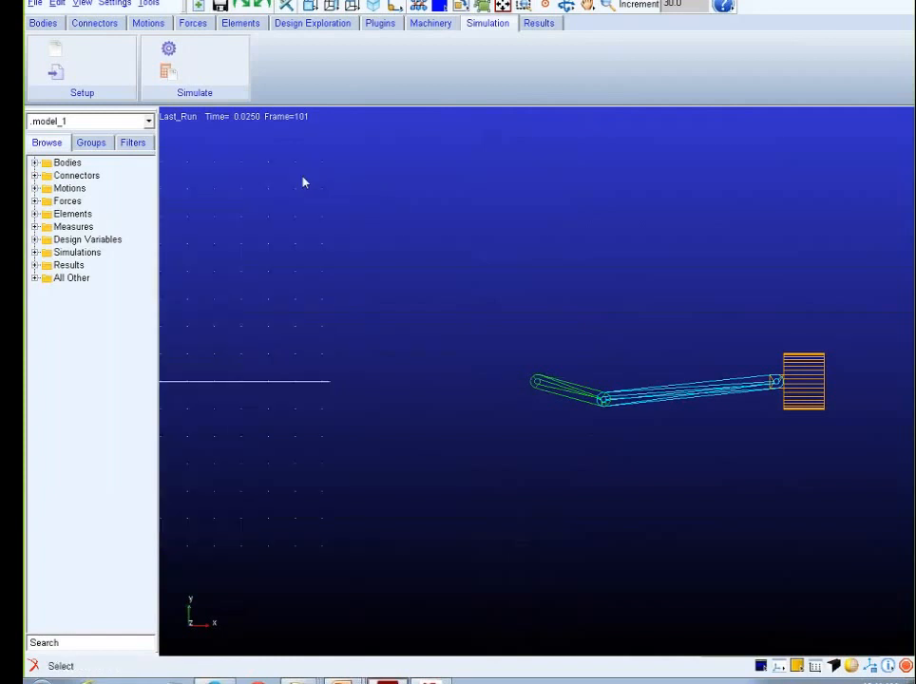
pyautogui.click(288, 10)
pyautogui.moveTo(246, 0); pyautogui.dragTo(302, 10)
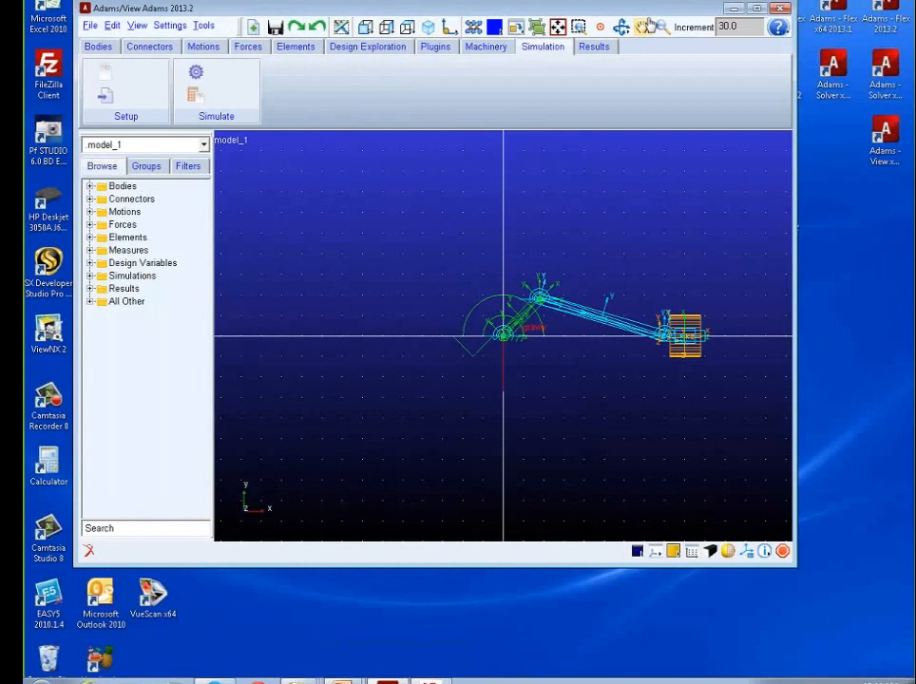
pyautogui.click(750, 8)
pyautogui.click(34, 5)
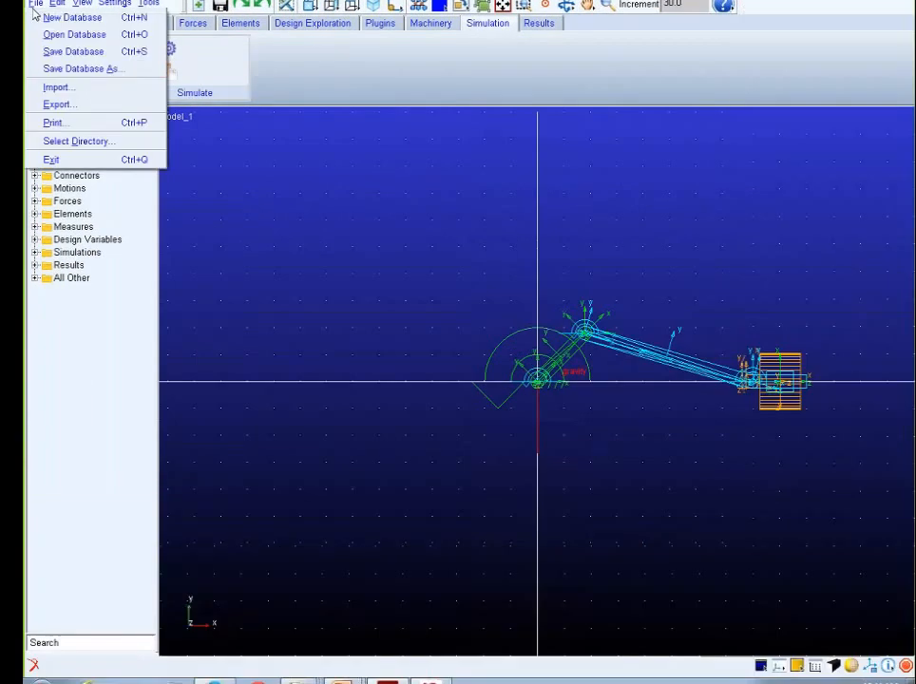
pyautogui.click(45, 107)
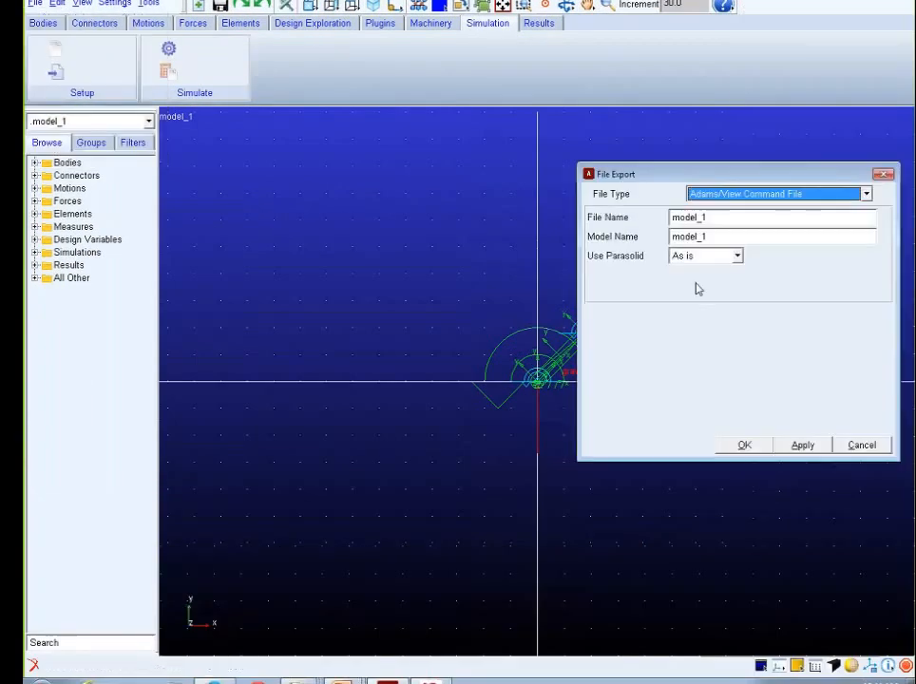
pyautogui.click(751, 193)
pyautogui.click(749, 312)
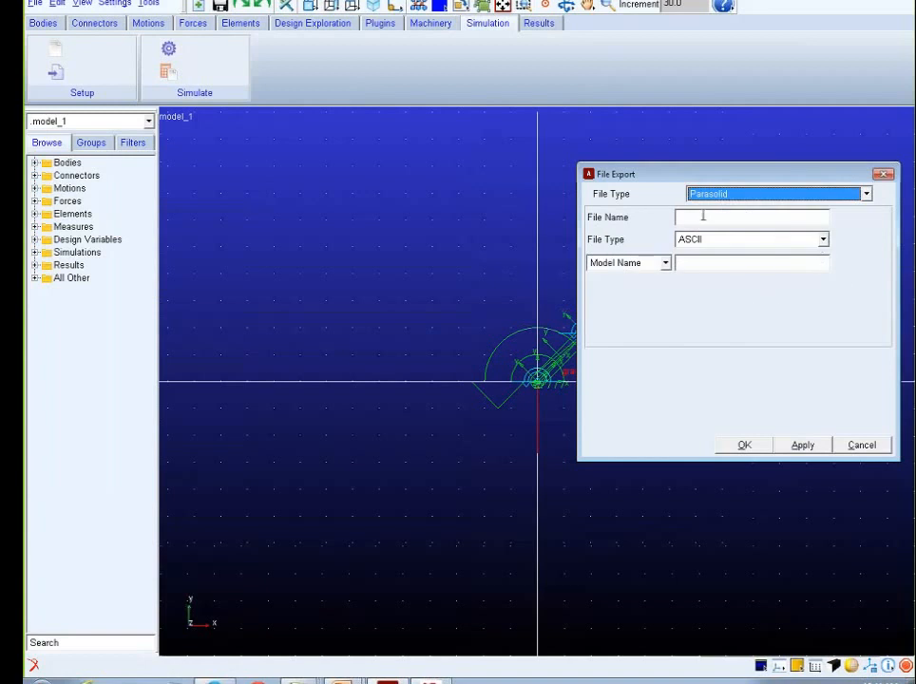
pyautogui.click(862, 447)
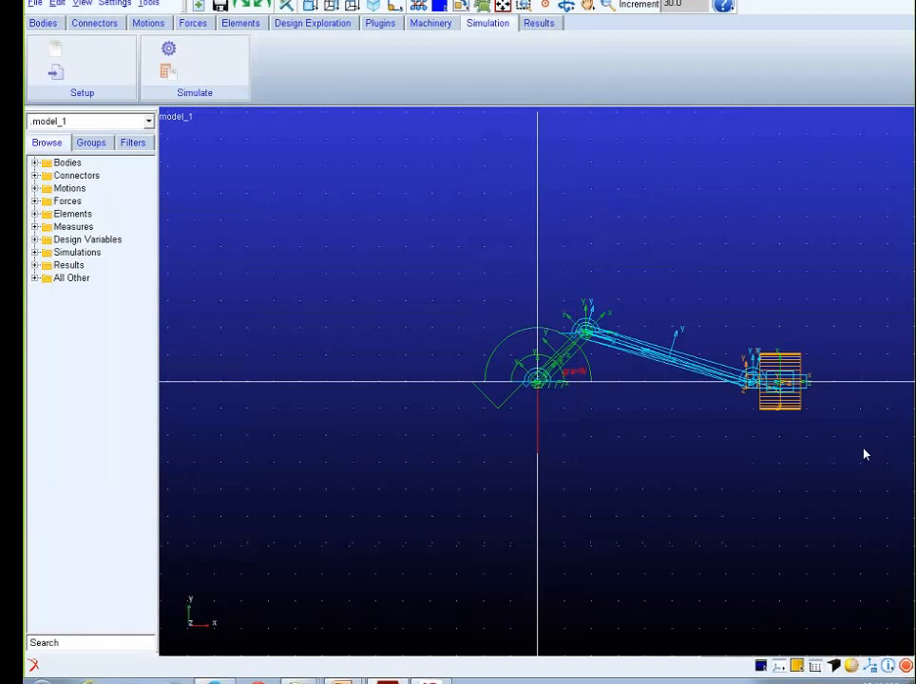
# Switch to Patran with link_start.db and set the finite element operation to create a solid mesh.
pyautogui.click(863, 1)
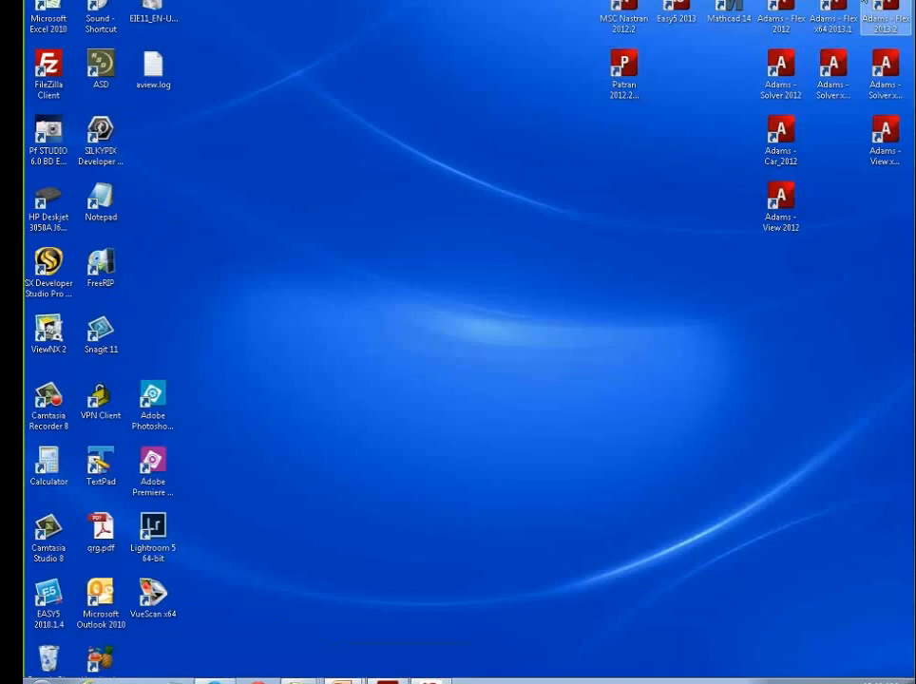
pyautogui.click(436, 682)
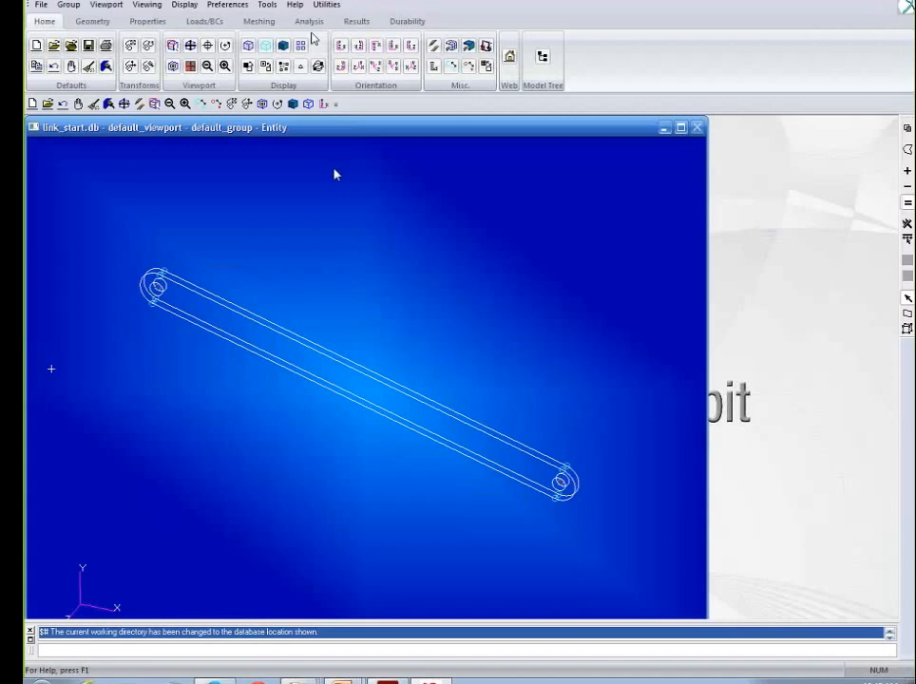
pyautogui.click(256, 25)
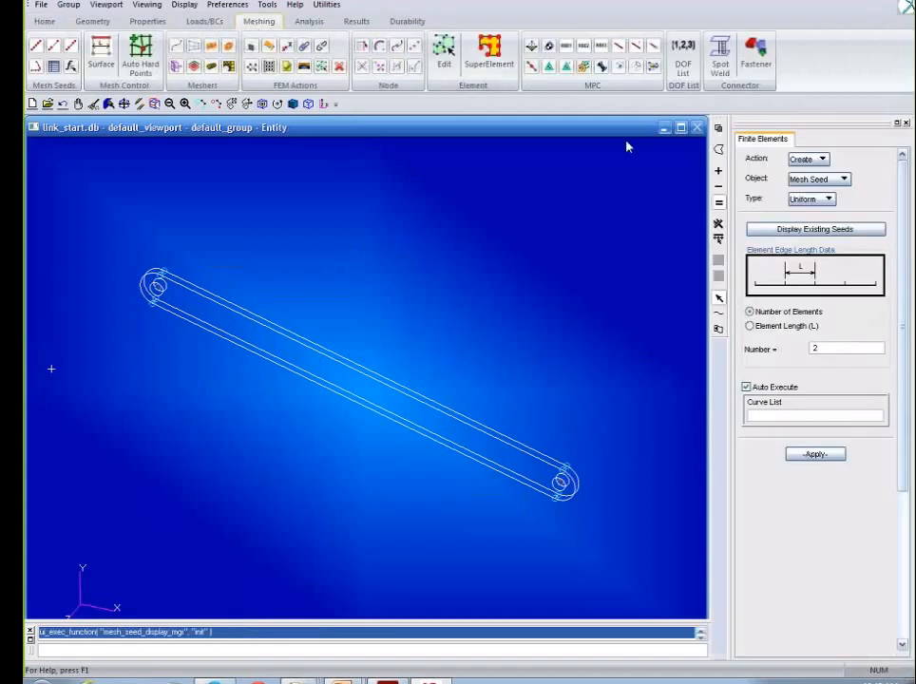
pyautogui.click(799, 181)
pyautogui.click(821, 212)
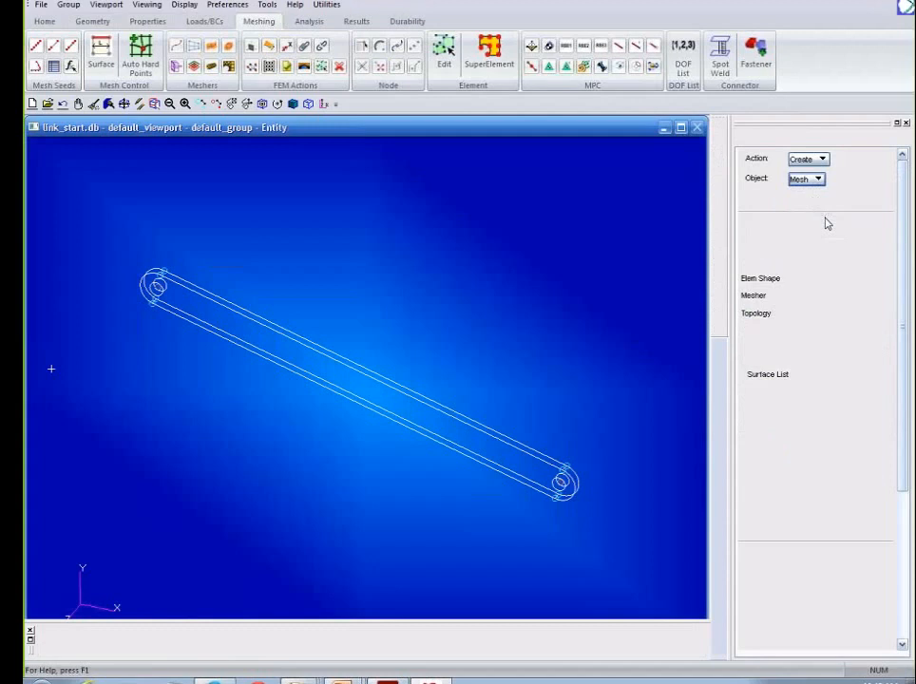
pyautogui.click(815, 199)
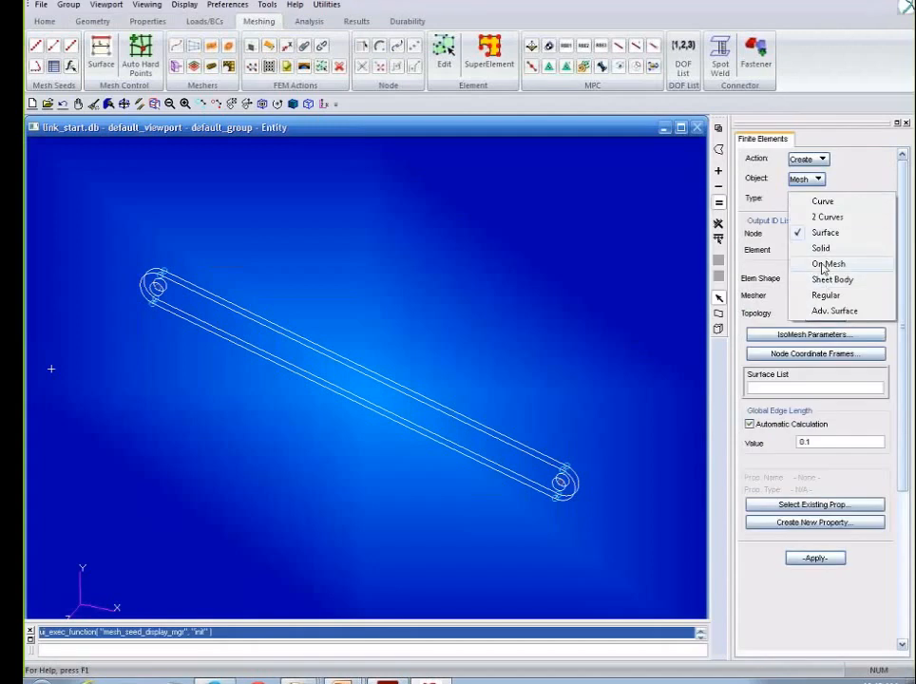
pyautogui.click(822, 247)
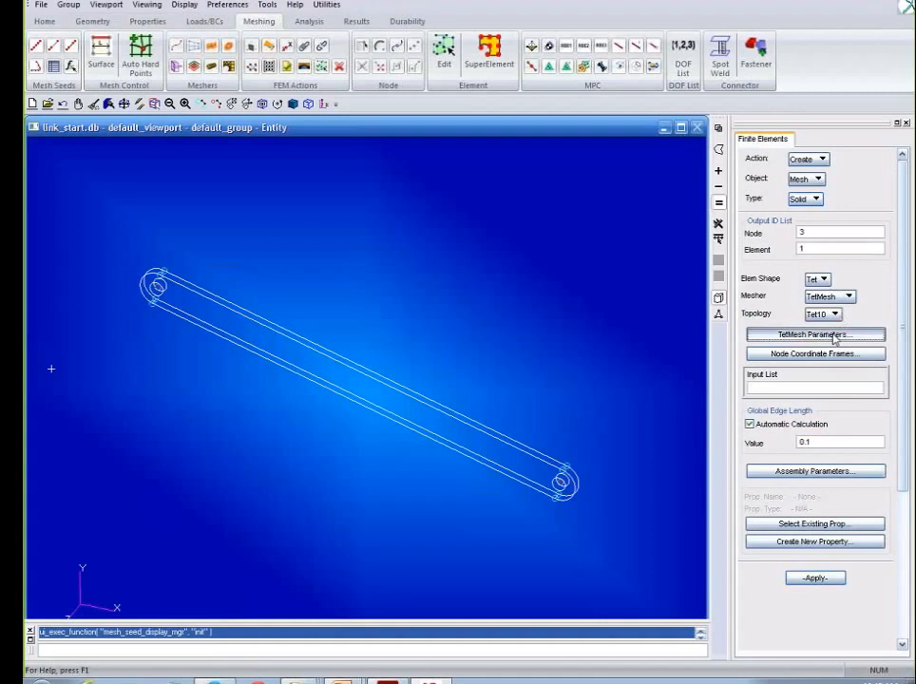
# Set the TetMesh curvature refinement's maximum h/L to 0.05.
pyautogui.click(780, 336)
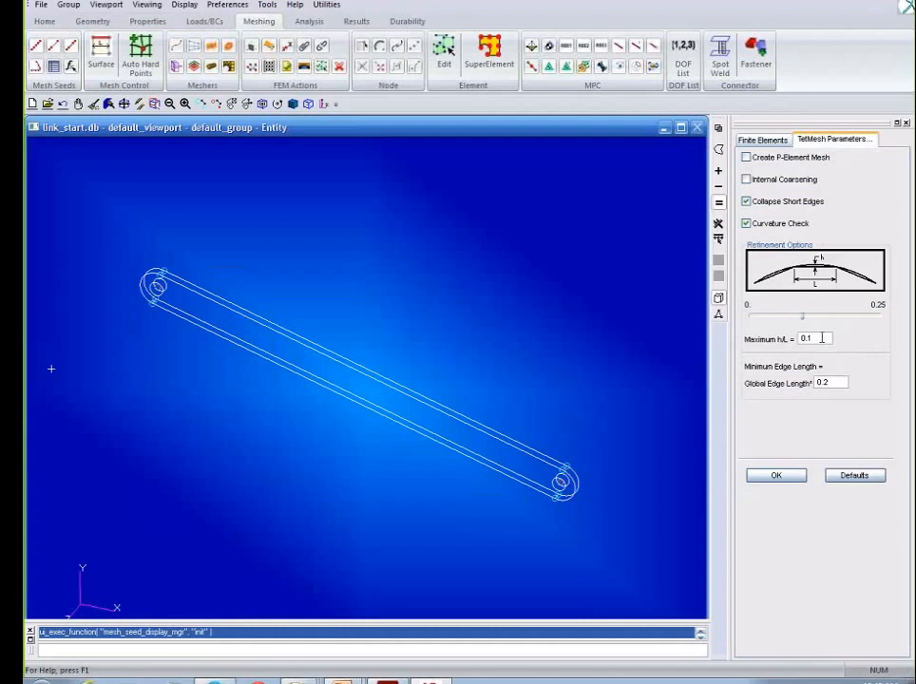
pyautogui.doubleClick(809, 338)
pyautogui.write('0.05')
pyautogui.click(791, 476)
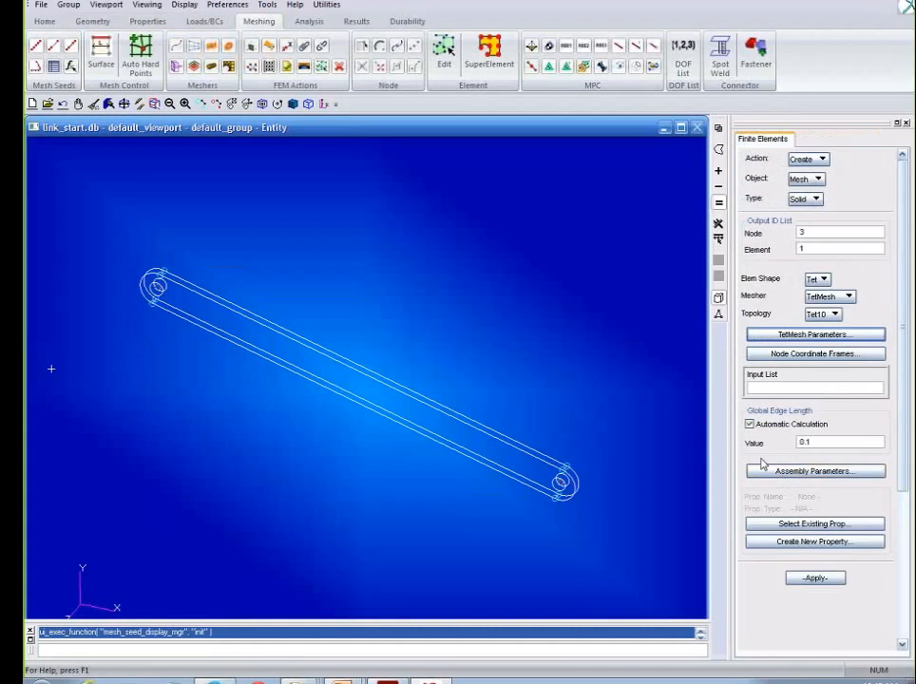
# Mesh the link solid with Tet10 elements at a manual global edge length of 0.18, and shrink the node markers.
pyautogui.click(751, 426)
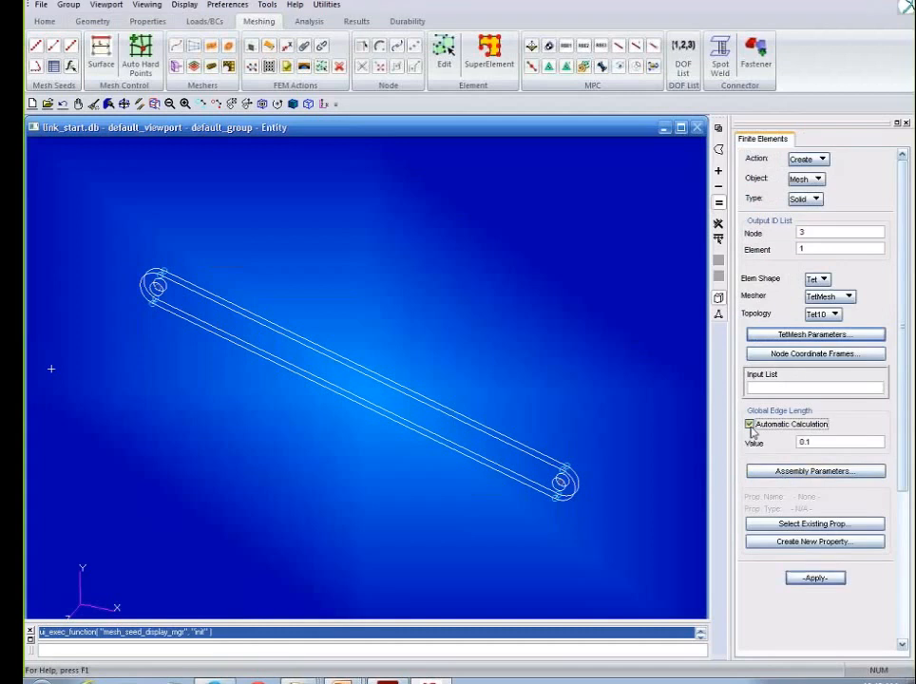
pyautogui.click(809, 442)
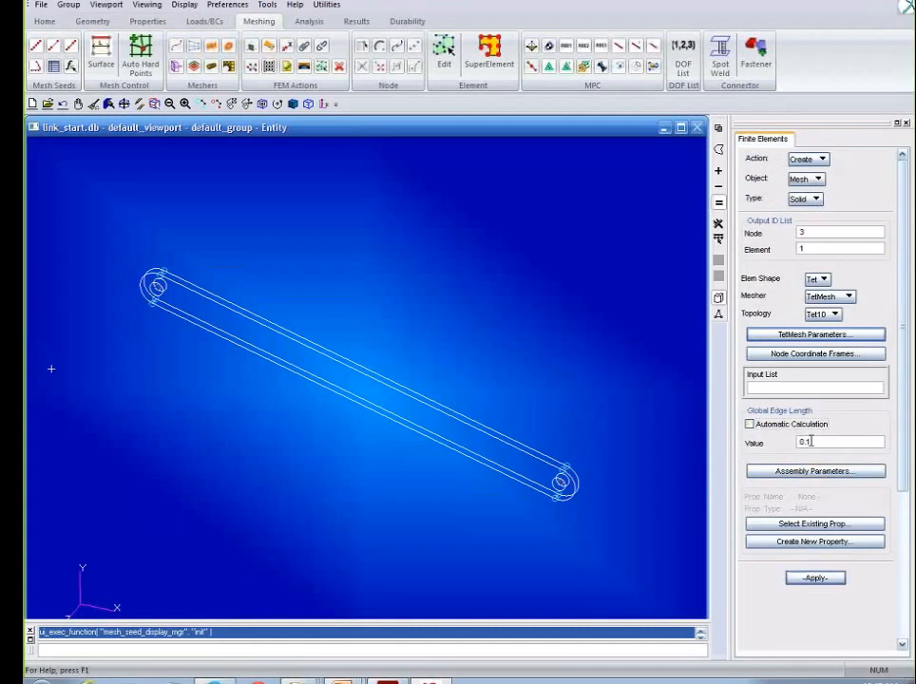
pyautogui.write('8')
pyautogui.click(777, 387)
pyautogui.click(429, 408)
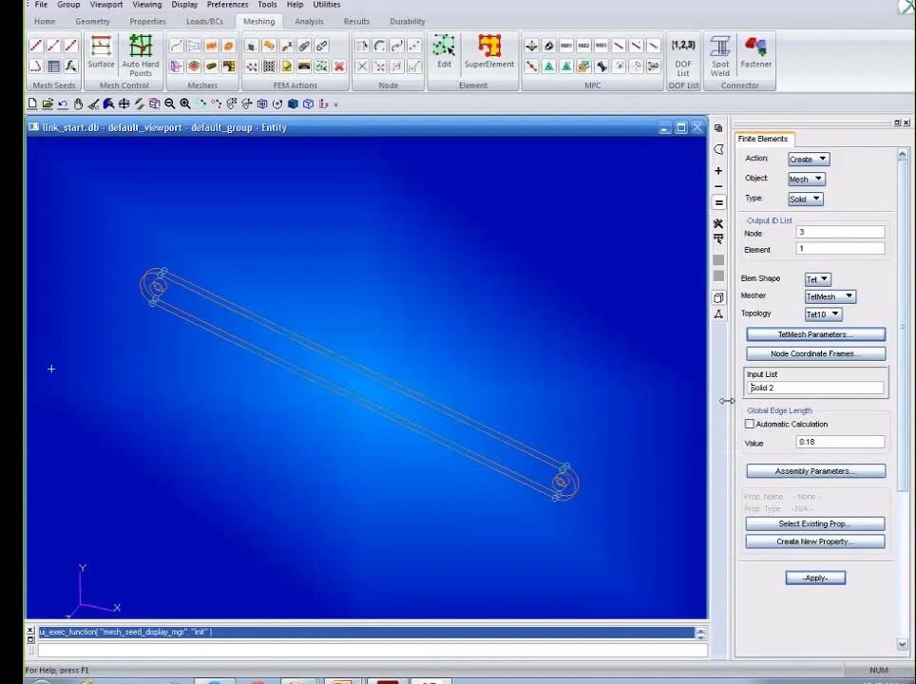
pyautogui.click(816, 579)
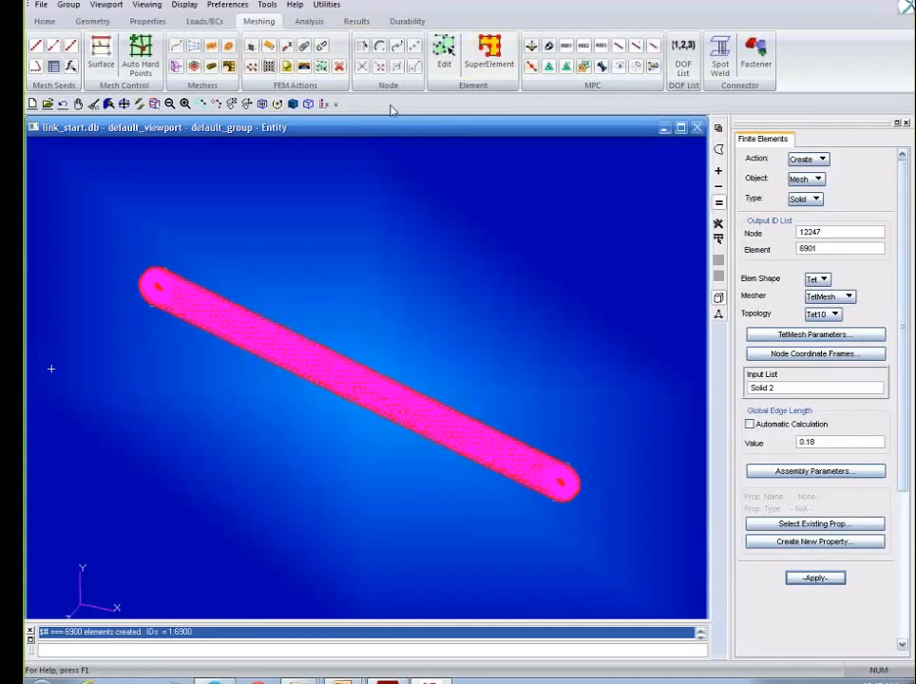
pyautogui.click(219, 105)
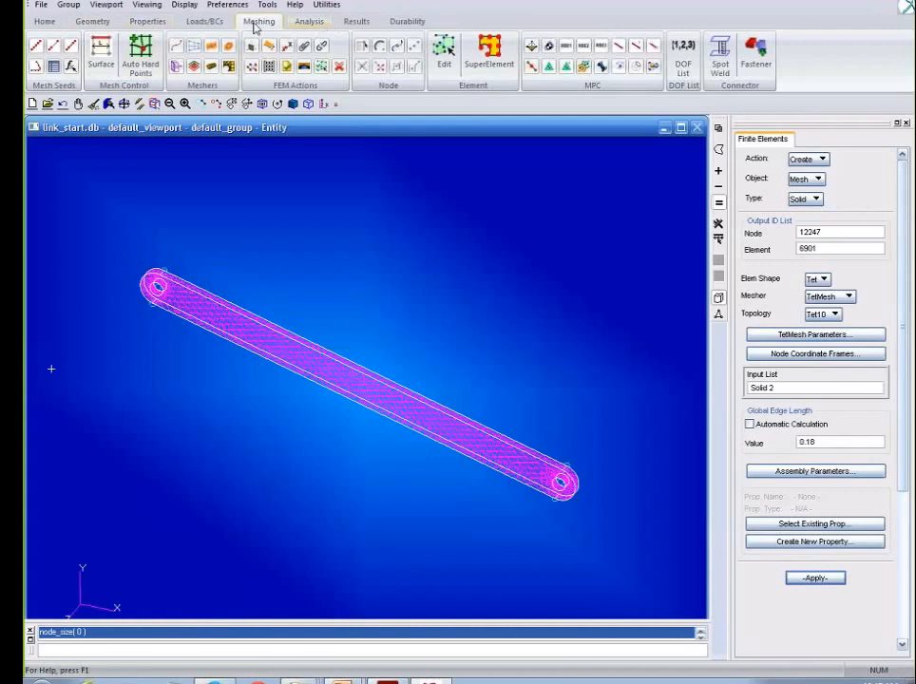
# Begin an isotropic material with manual input and name it steel.
pyautogui.click(152, 21)
pyautogui.click(48, 59)
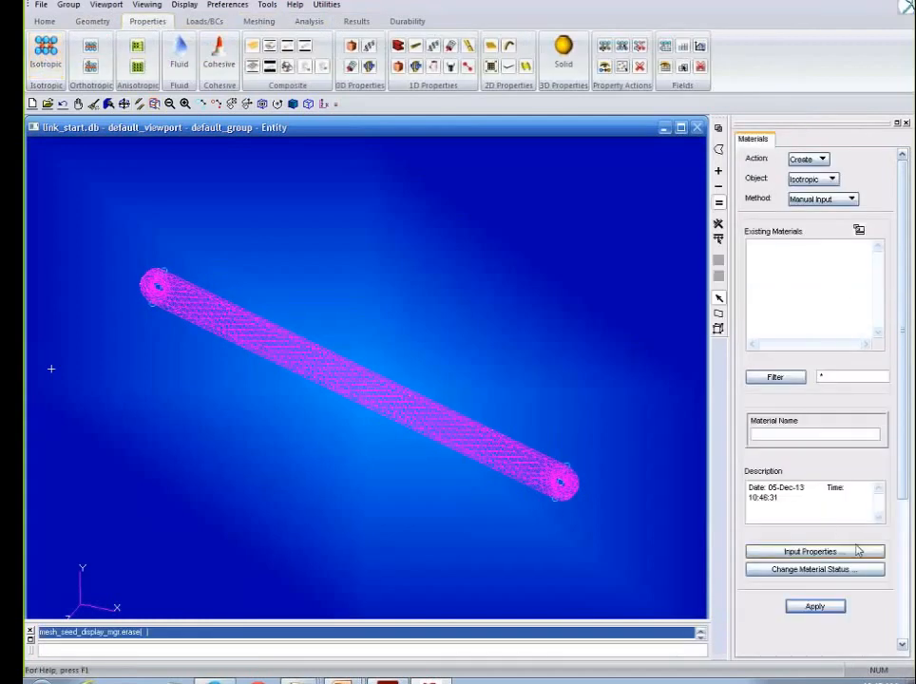
pyautogui.click(785, 434)
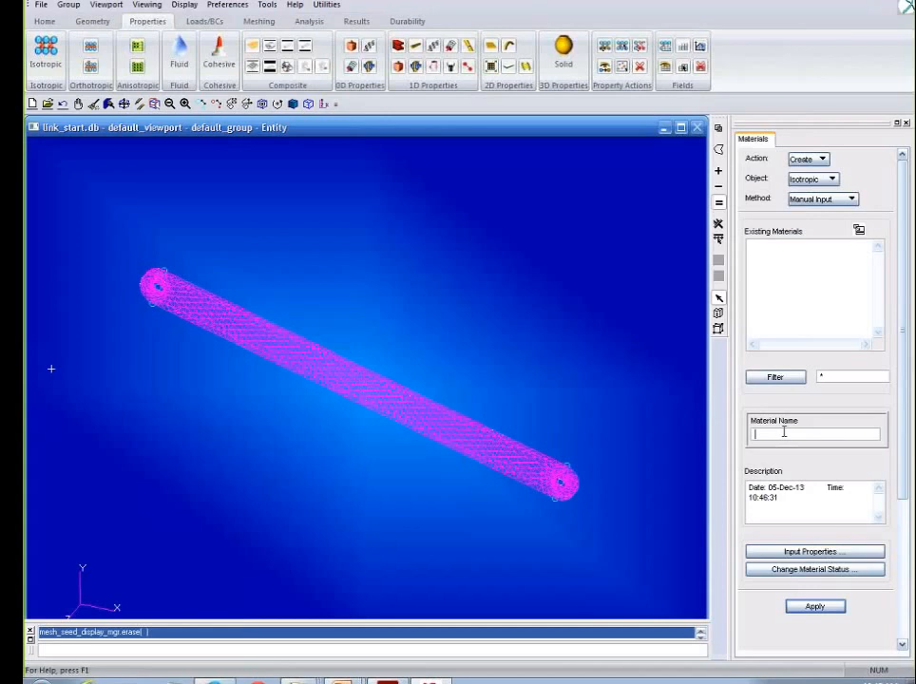
pyautogui.write('steel')
# Give steel an elastic modulus of 30e6, a Poisson ratio of .3 and a density of .283, and create the material.
pyautogui.click(840, 553)
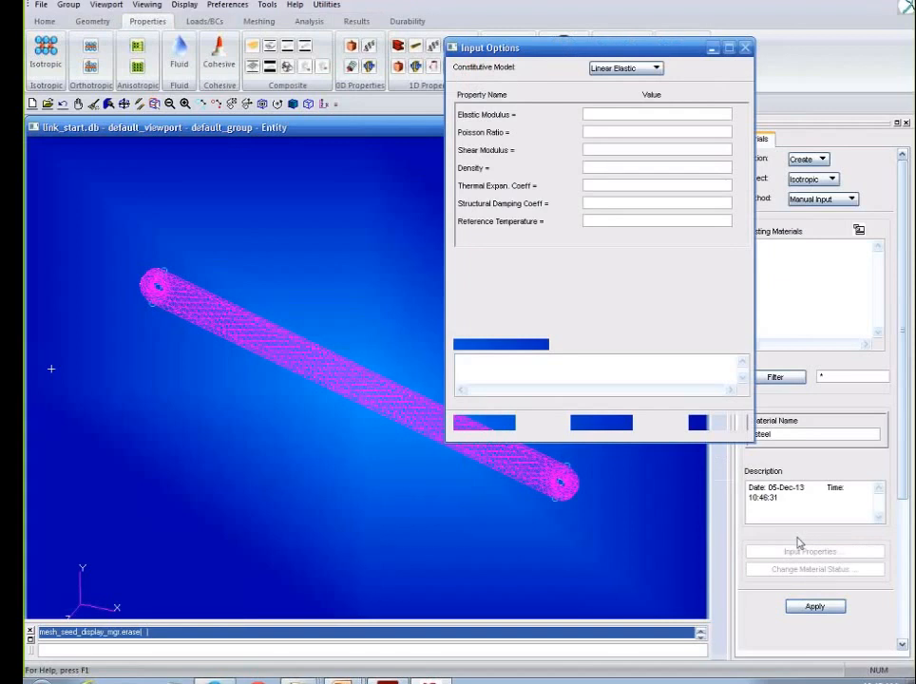
pyautogui.click(616, 115)
pyautogui.write('30e6')
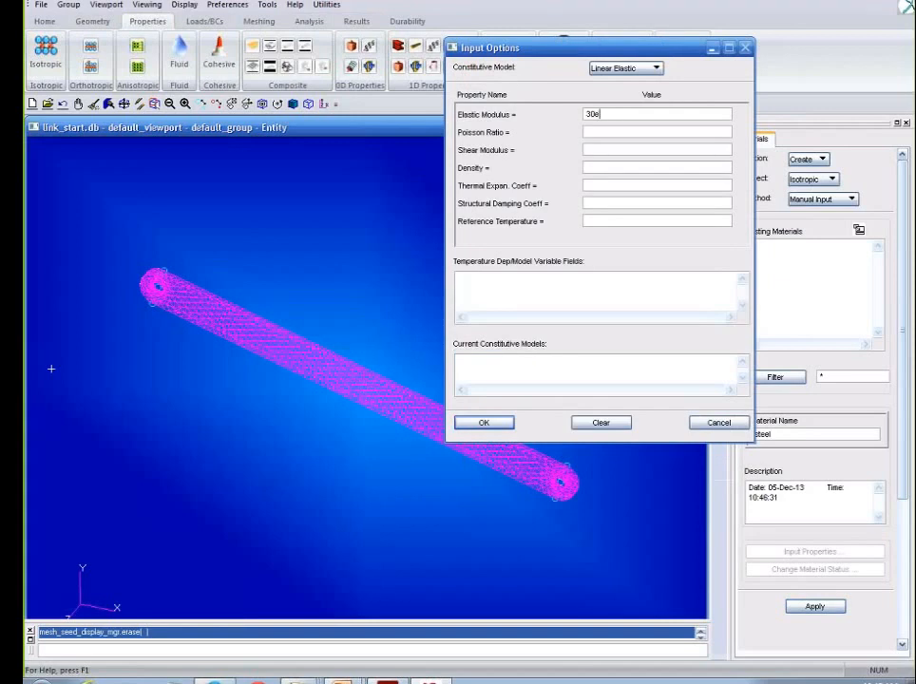
pyautogui.click(599, 133)
pyautogui.write('.3')
pyautogui.click(599, 167)
pyautogui.write('.283')
pyautogui.click(494, 424)
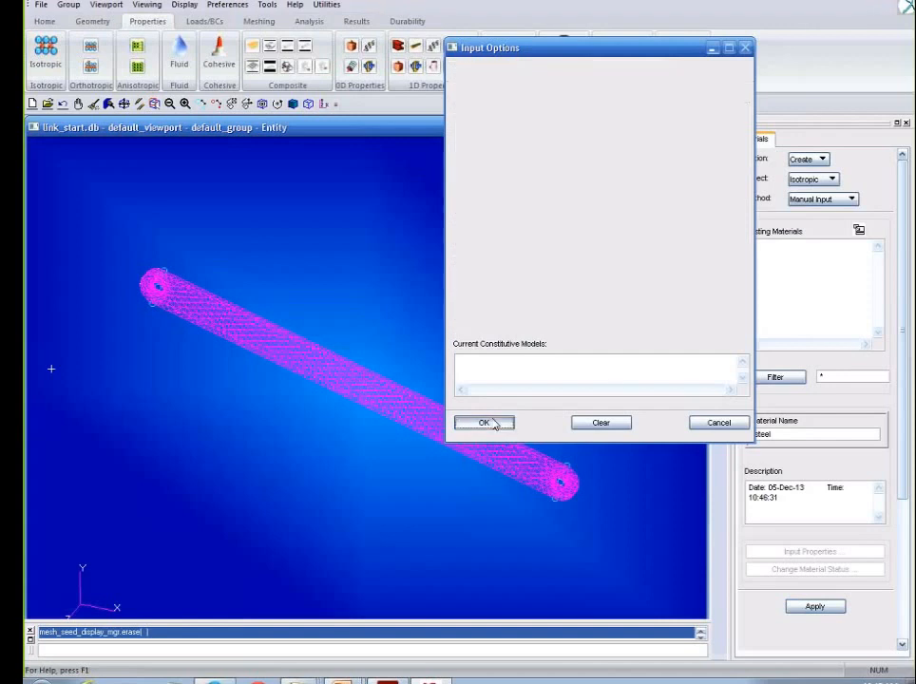
pyautogui.click(814, 607)
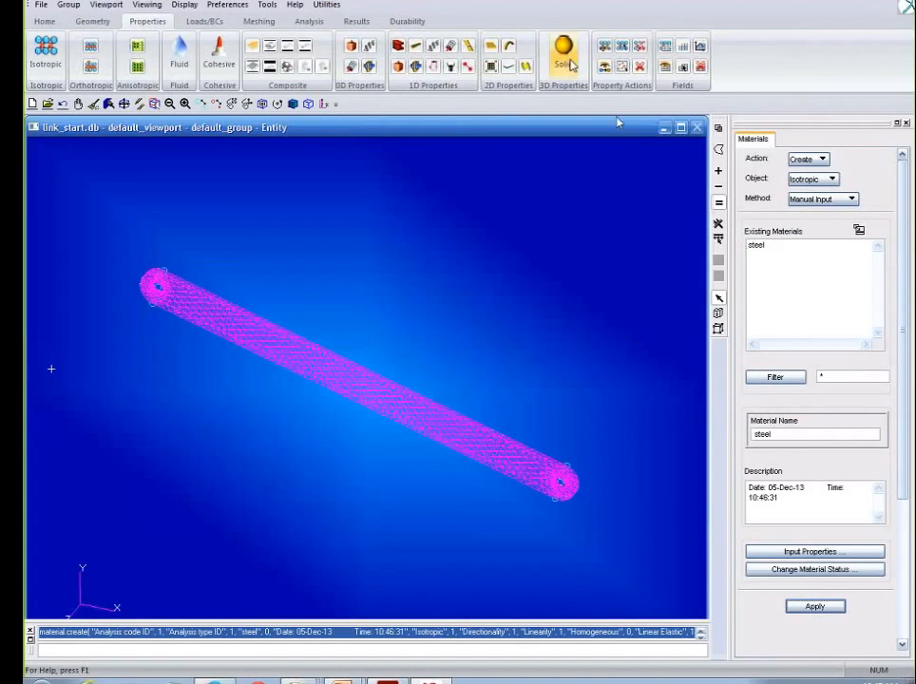
# Define a 3D solid property set named solid that uses the steel material.
pyautogui.click(570, 64)
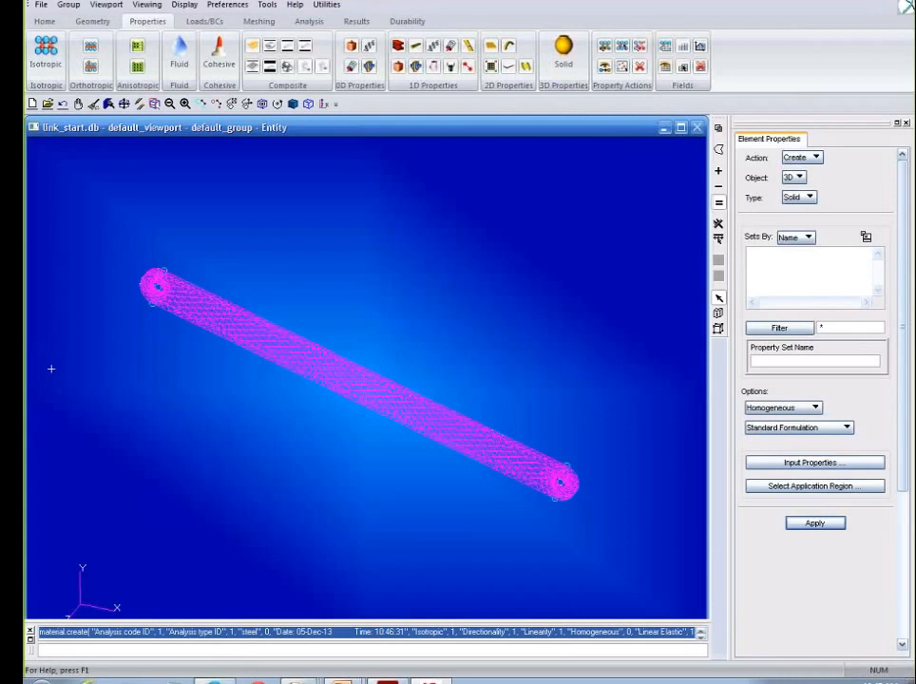
pyautogui.click(771, 359)
pyautogui.write('solid')
pyautogui.click(810, 465)
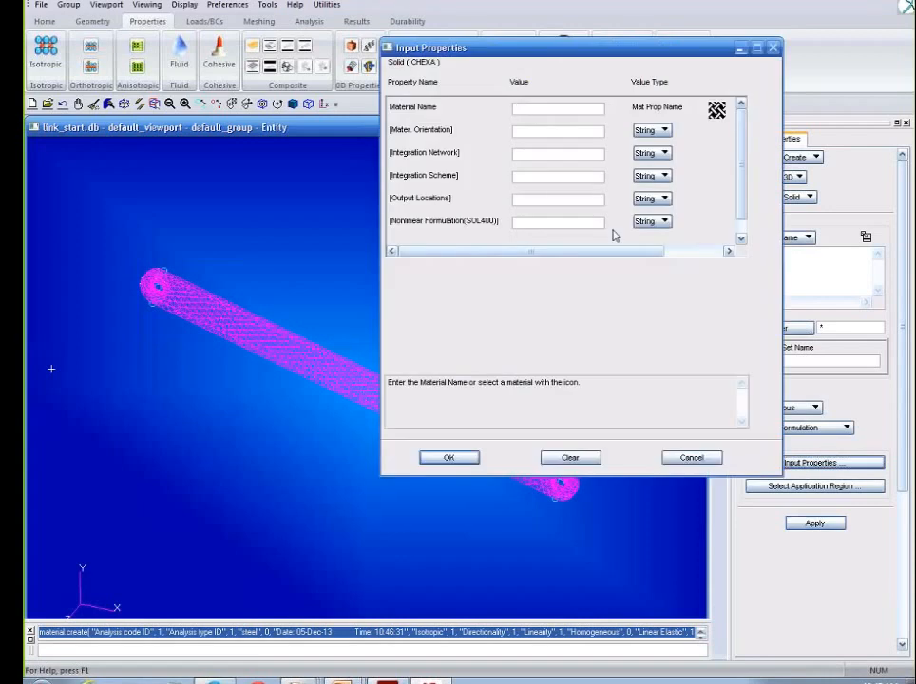
pyautogui.click(718, 118)
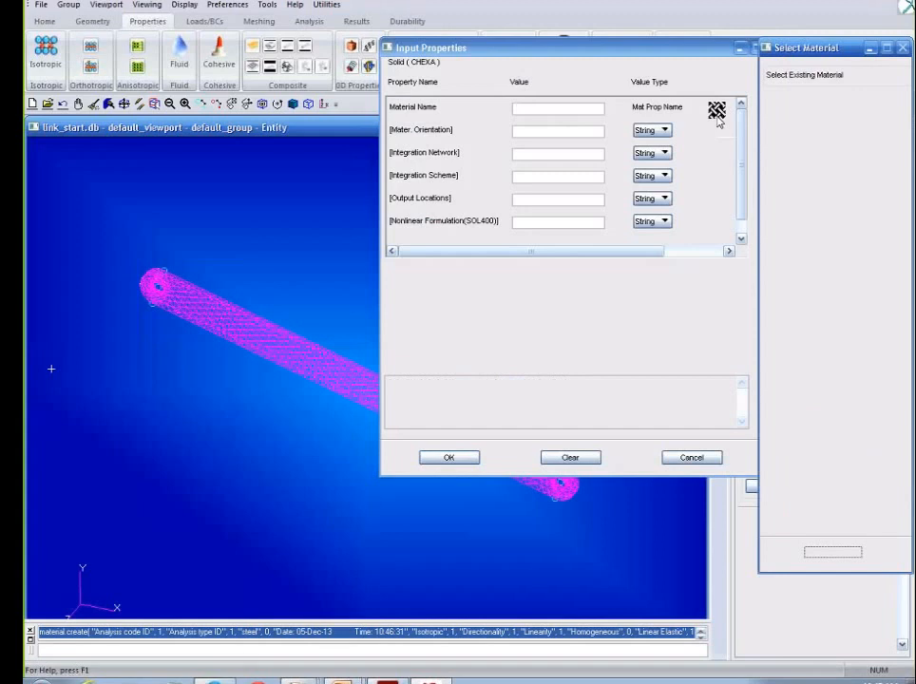
pyautogui.click(779, 115)
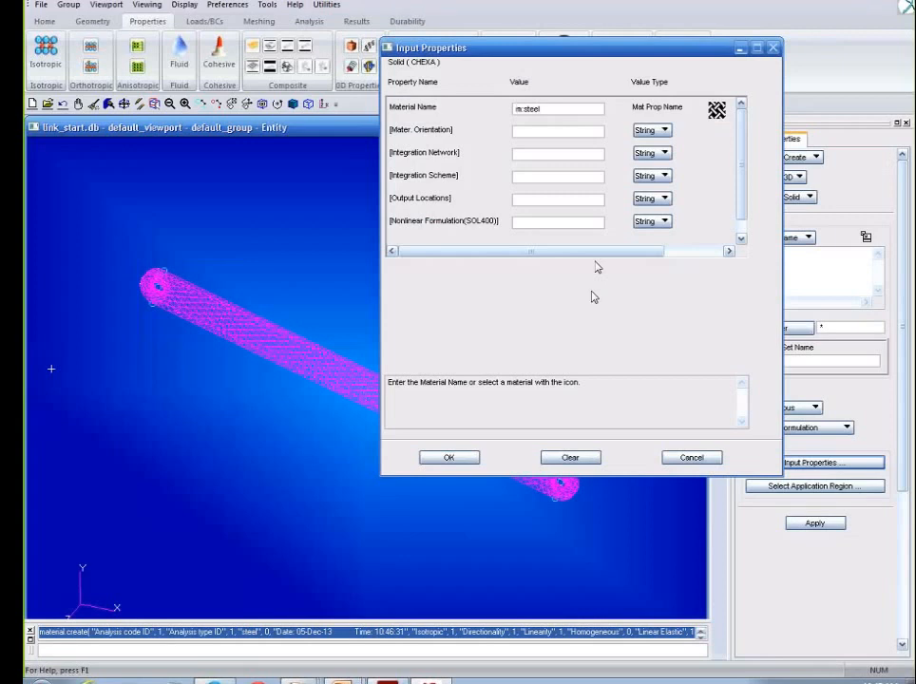
pyautogui.click(449, 457)
# Assign the link solid as the application region and create the property set.
pyautogui.click(763, 487)
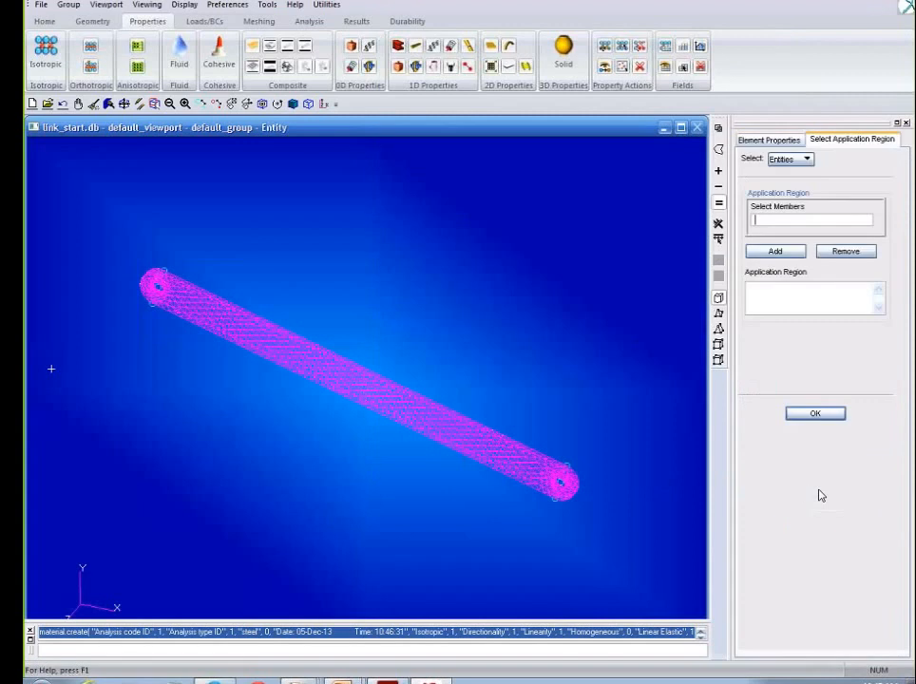
pyautogui.click(356, 380)
pyautogui.click(760, 253)
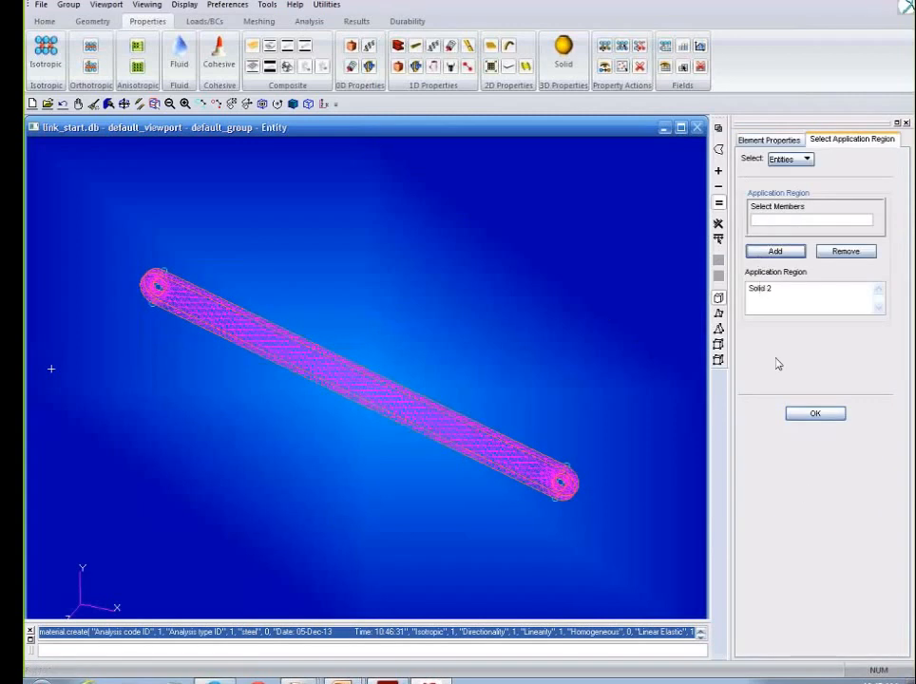
pyautogui.click(808, 413)
pyautogui.click(824, 525)
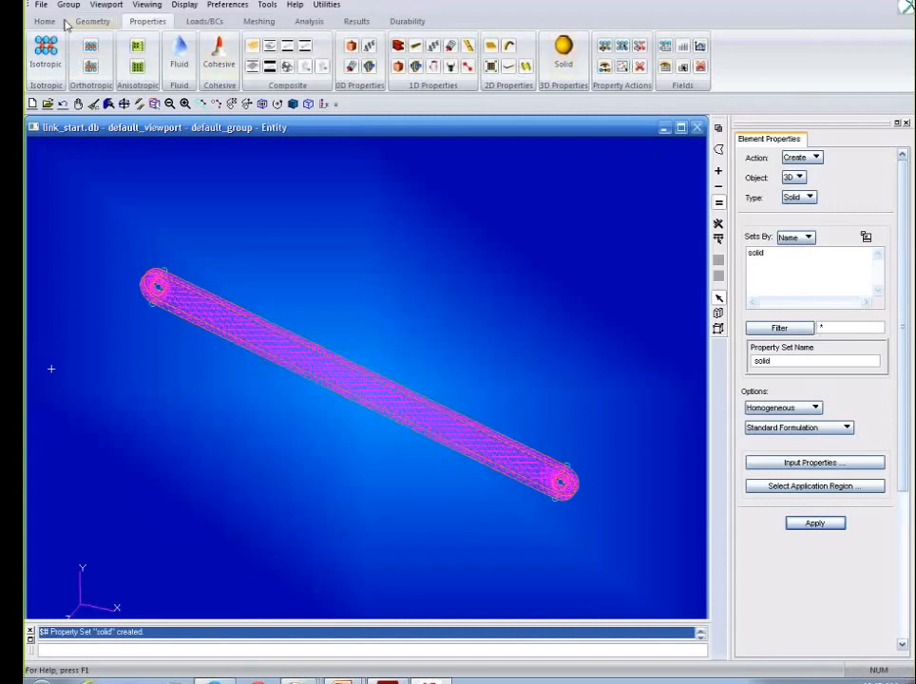
# Open the RBE2/RBE3 Spider utility for creating an RBE2 by geometry surface or face at the link's upper-end hole.
pyautogui.click(155, 103)
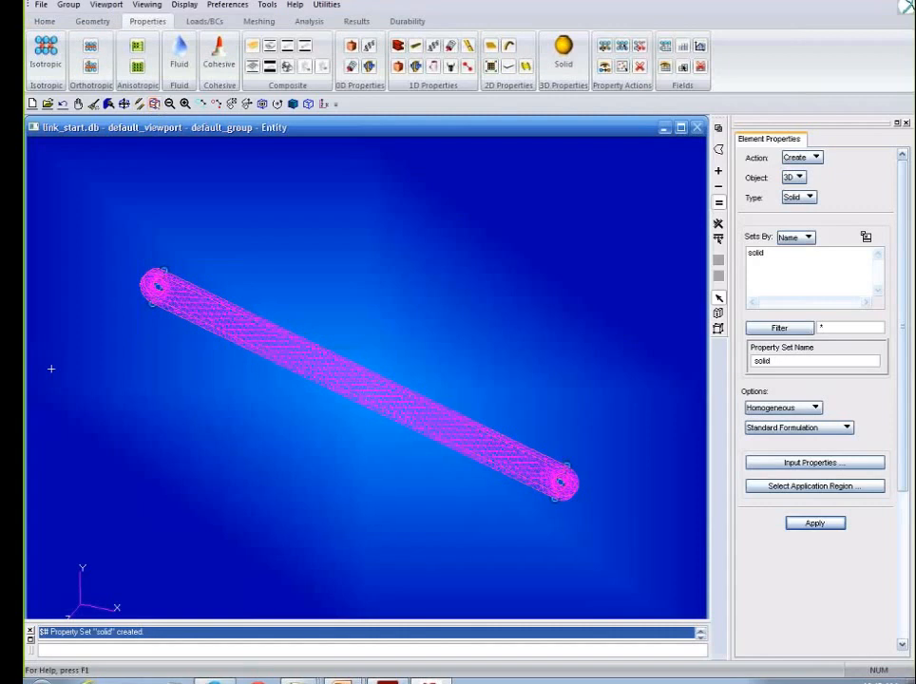
pyautogui.moveTo(122, 243); pyautogui.dragTo(193, 348)
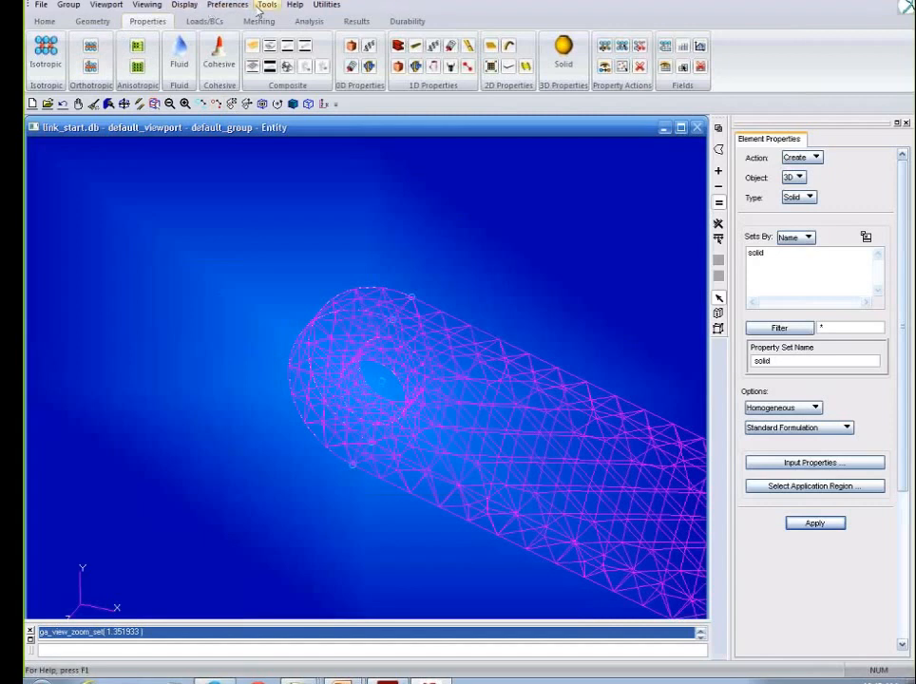
pyautogui.click(267, 4)
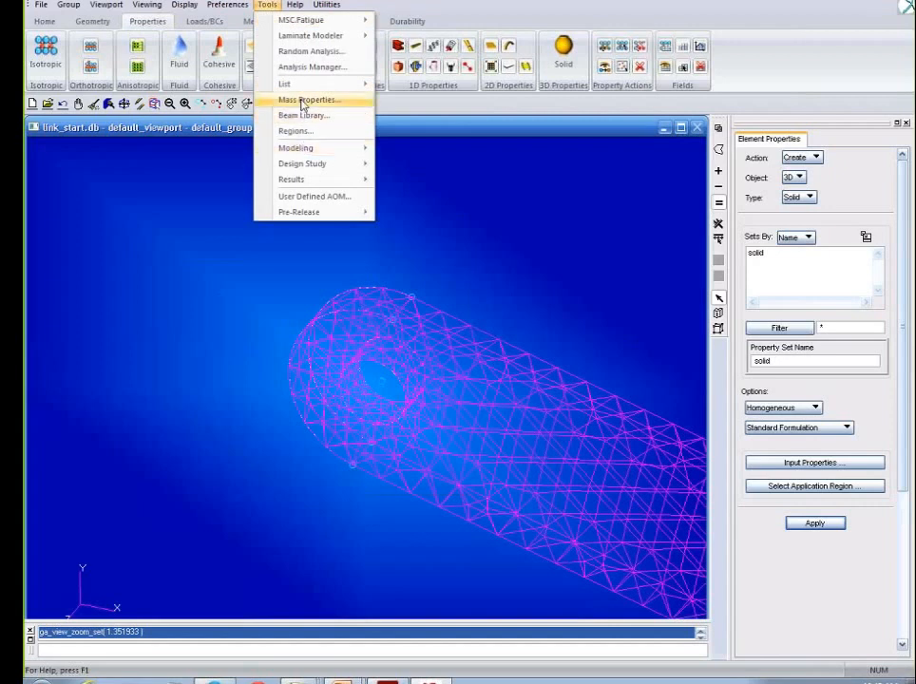
pyautogui.moveTo(329, 10)
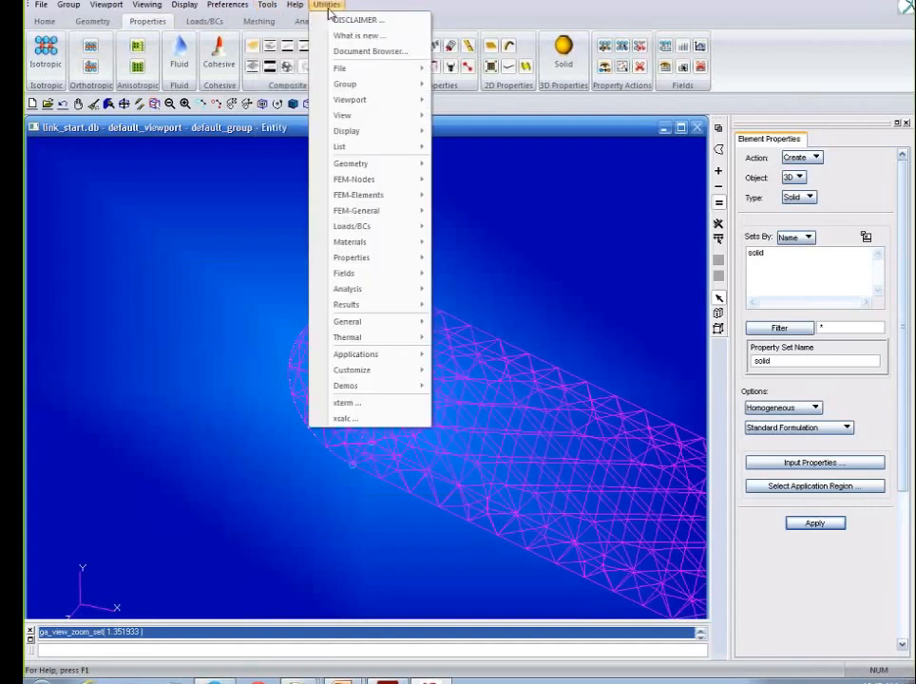
pyautogui.moveTo(396, 218)
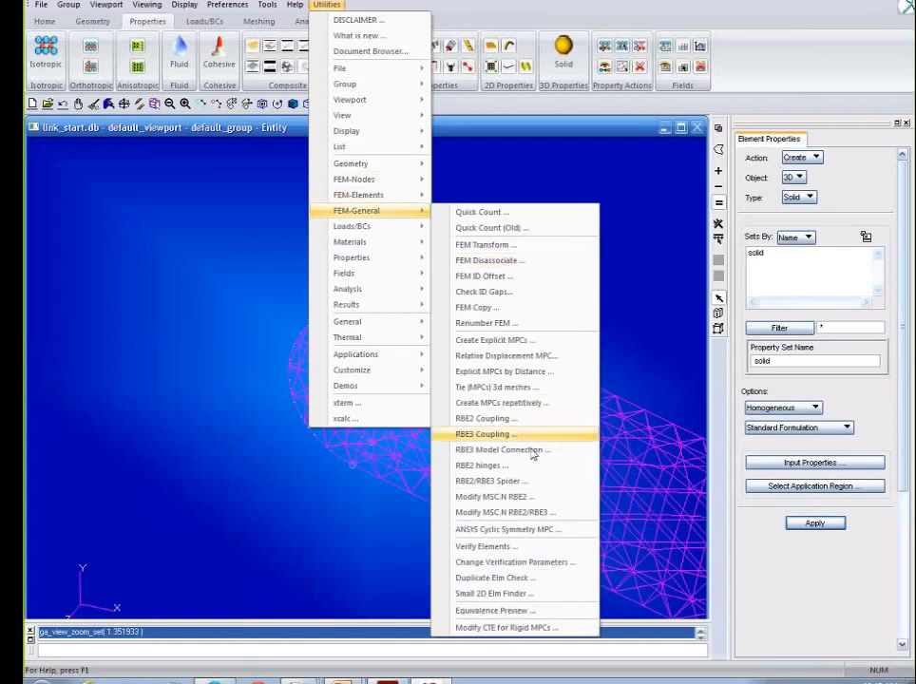
pyautogui.click(485, 482)
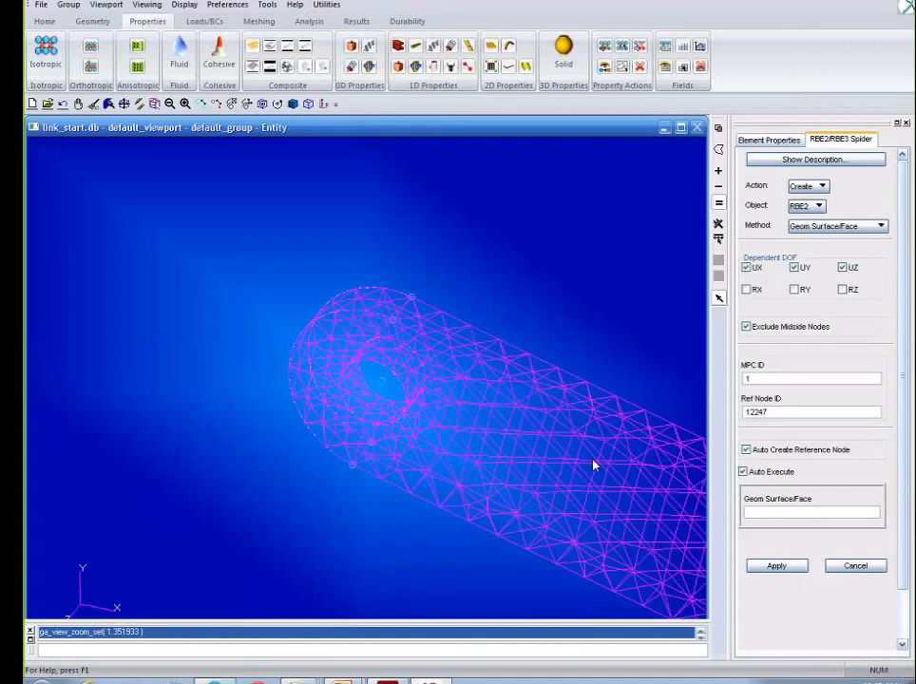
pyautogui.click(821, 210)
pyautogui.click(821, 210)
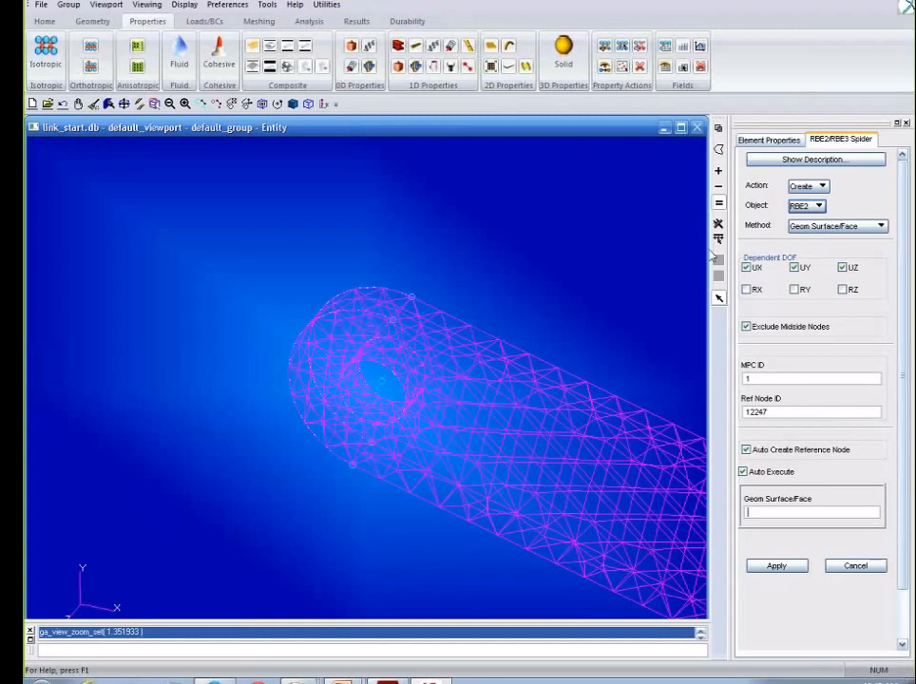
# Add RX, RY and RZ as dependent DOFs, include midside nodes, and turn off auto execution and automatic reference node creation.
pyautogui.click(747, 289)
pyautogui.click(796, 290)
pyautogui.click(843, 290)
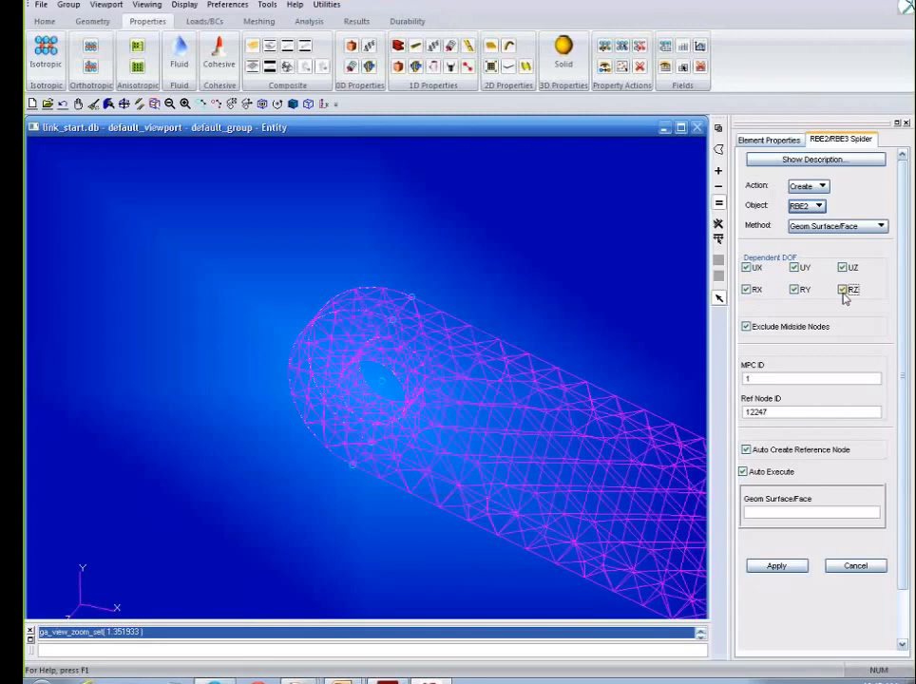
pyautogui.click(747, 329)
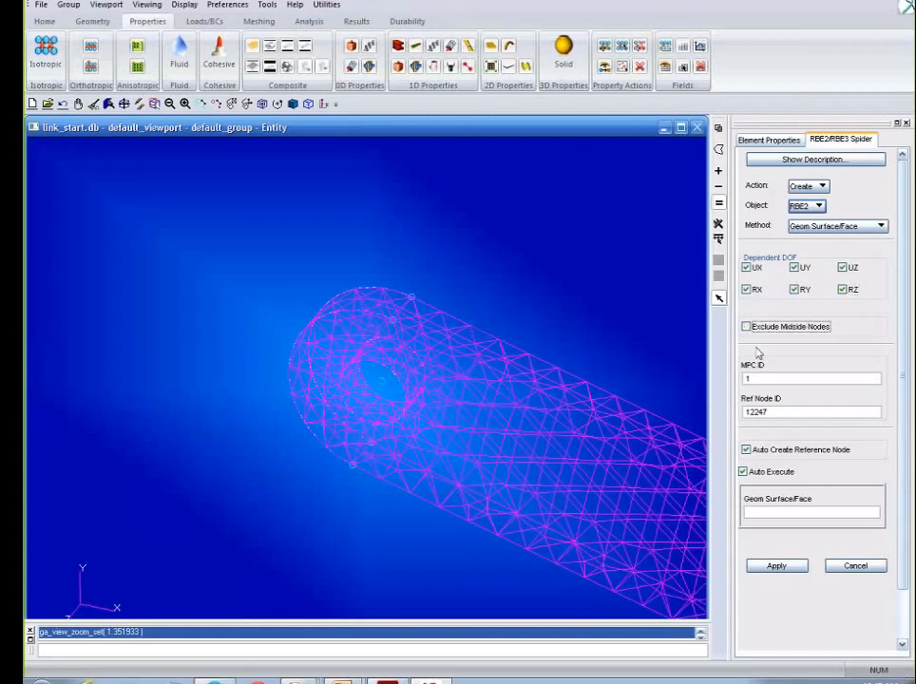
pyautogui.click(744, 472)
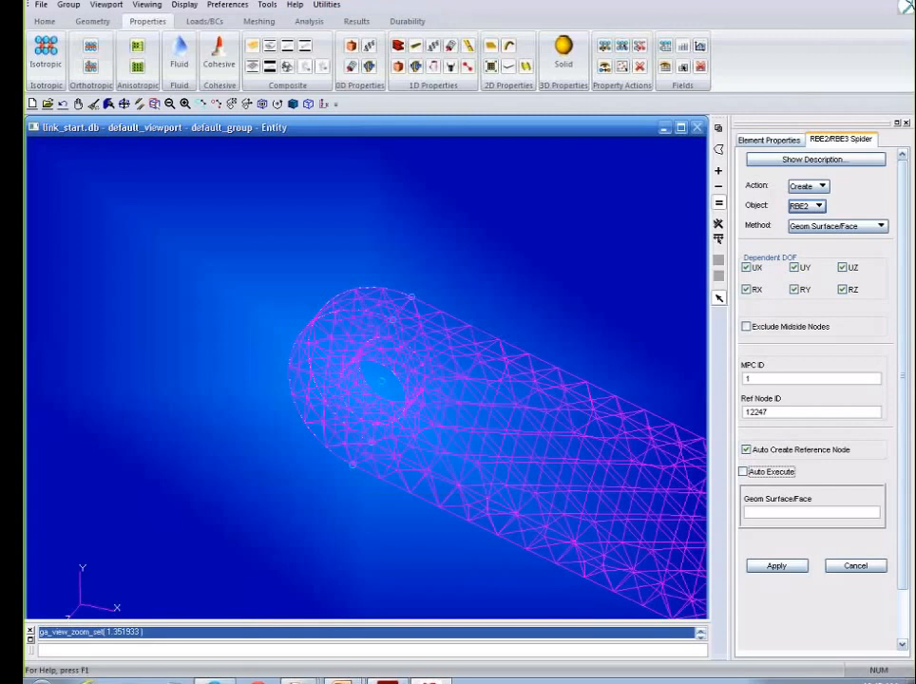
pyautogui.click(749, 451)
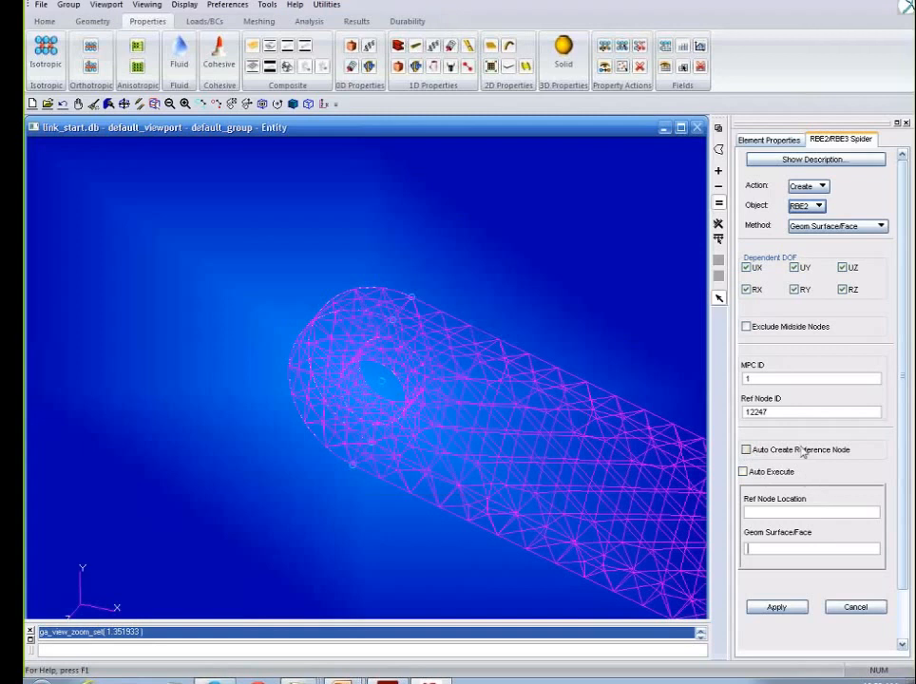
# Create the upper-end RBE2 spider with reference node 1 at the hole's center point and the bore face, permitting node overwrite.
pyautogui.click(798, 412)
pyautogui.write('1')
pyautogui.click(760, 510)
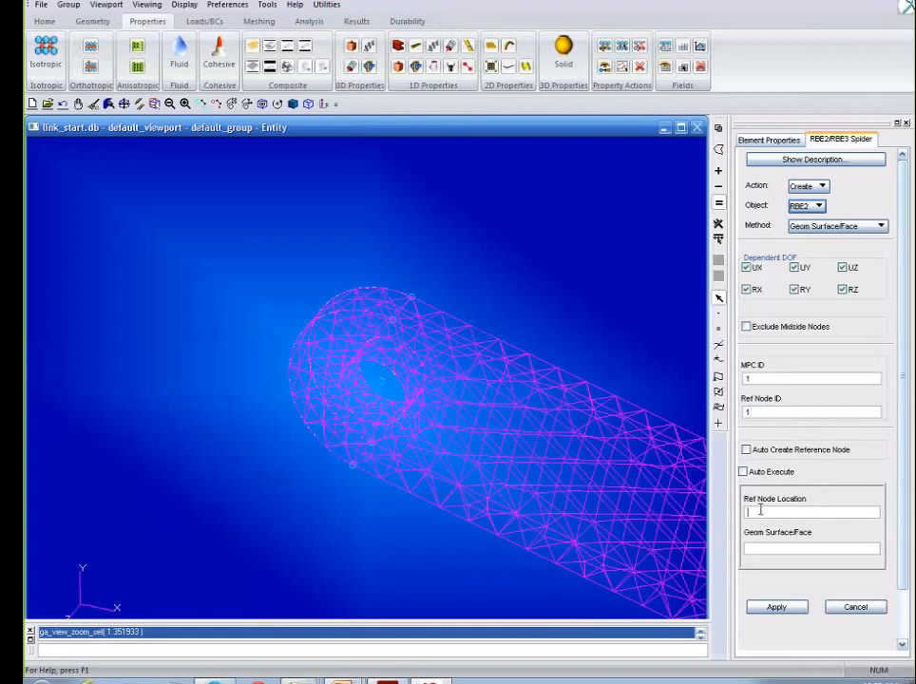
pyautogui.click(382, 382)
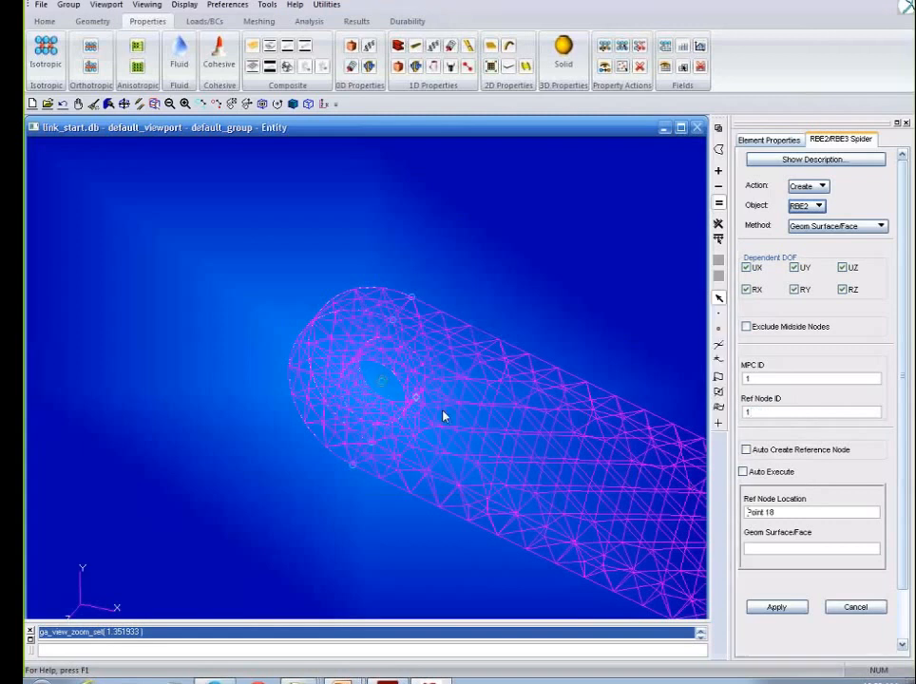
pyautogui.click(776, 547)
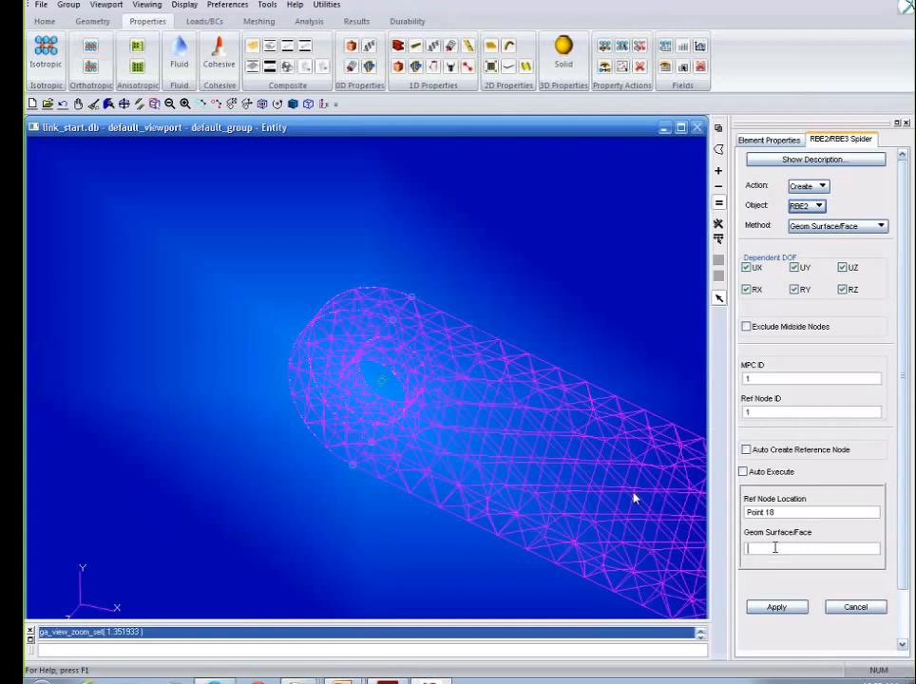
pyautogui.click(403, 373)
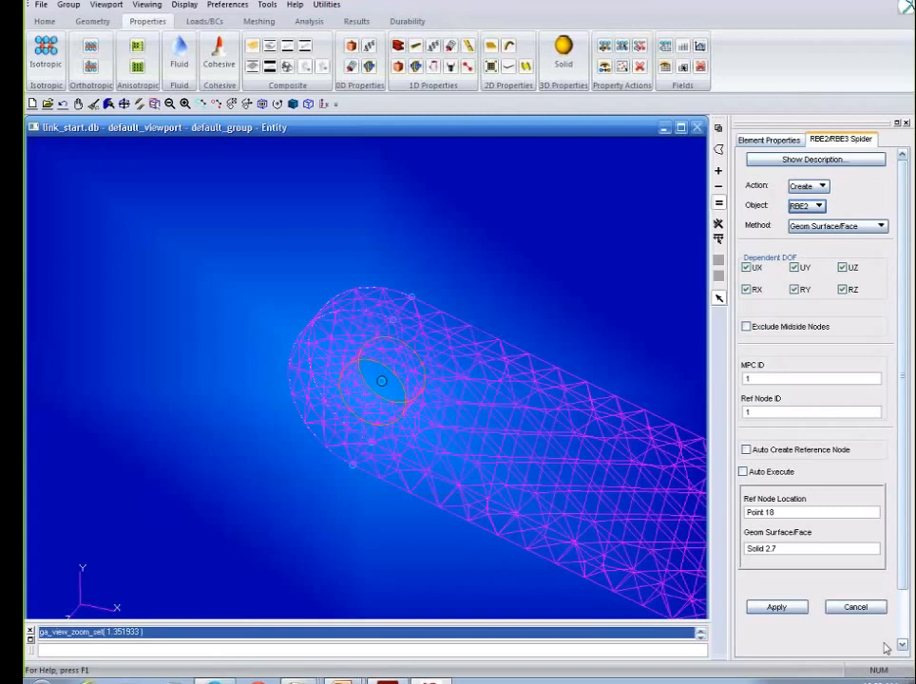
pyautogui.click(780, 608)
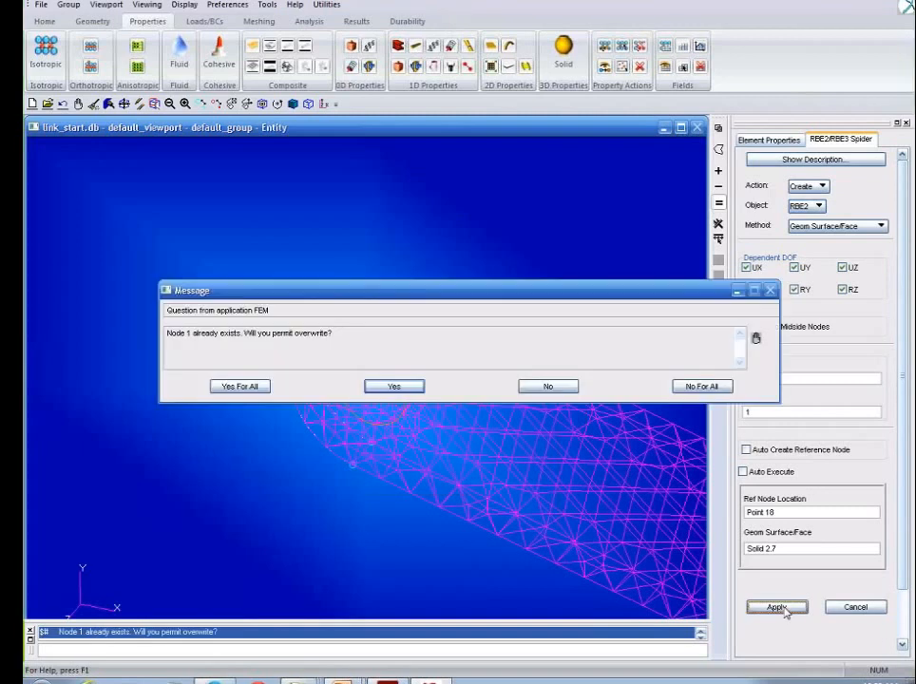
pyautogui.click(394, 386)
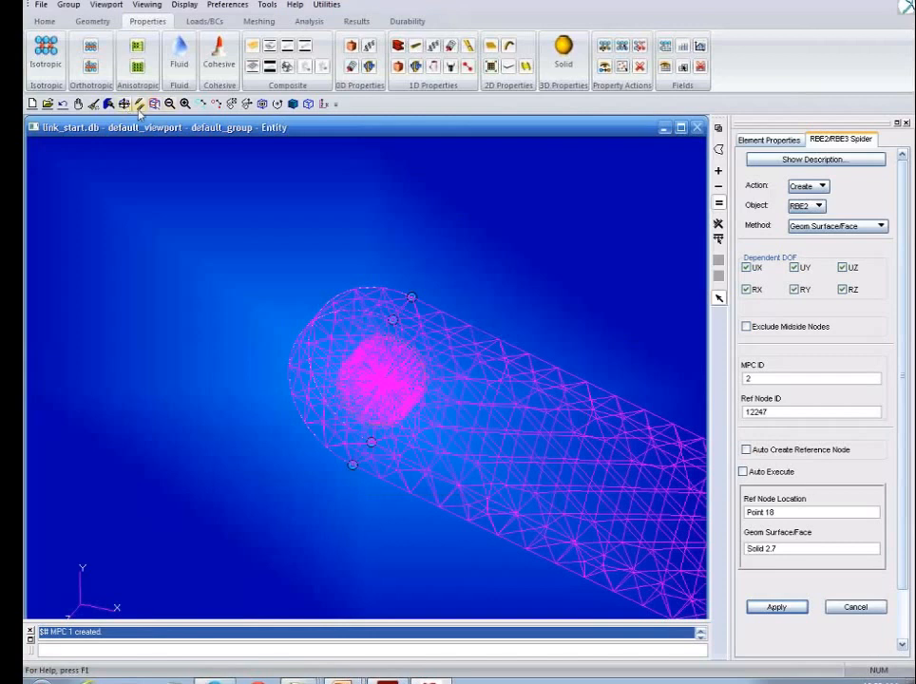
# Set the reference node ID to 2 and clear the previous node location and face for the spider at the link's lower end.
pyautogui.moveTo(439, 245); pyautogui.dragTo(450, 306, button='middle')
pyautogui.keyDown('ctrl'); pyautogui.moveTo(468, 350); pyautogui.dragTo(162, 303, button='middle'); pyautogui.keyUp('ctrl')
pyautogui.keyDown('shift'); pyautogui.moveTo(440, 344); pyautogui.dragTo(415, 238, button='middle'); pyautogui.keyUp('shift')
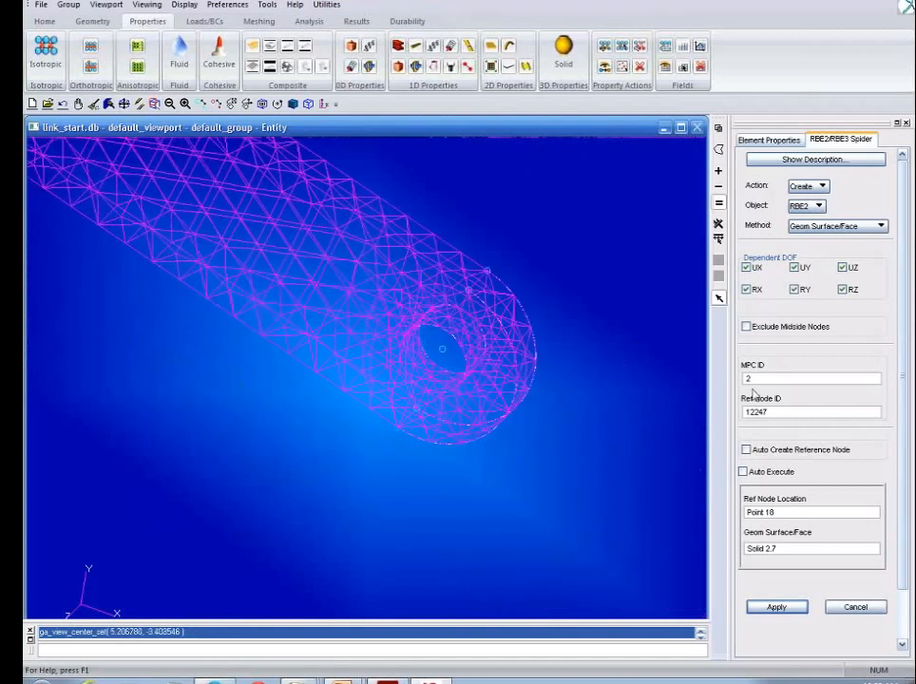
pyautogui.moveTo(771, 413); pyautogui.dragTo(722, 413)
pyautogui.write('2')
pyautogui.click(735, 513)
pyautogui.moveTo(734, 515); pyautogui.dragTo(722, 516)
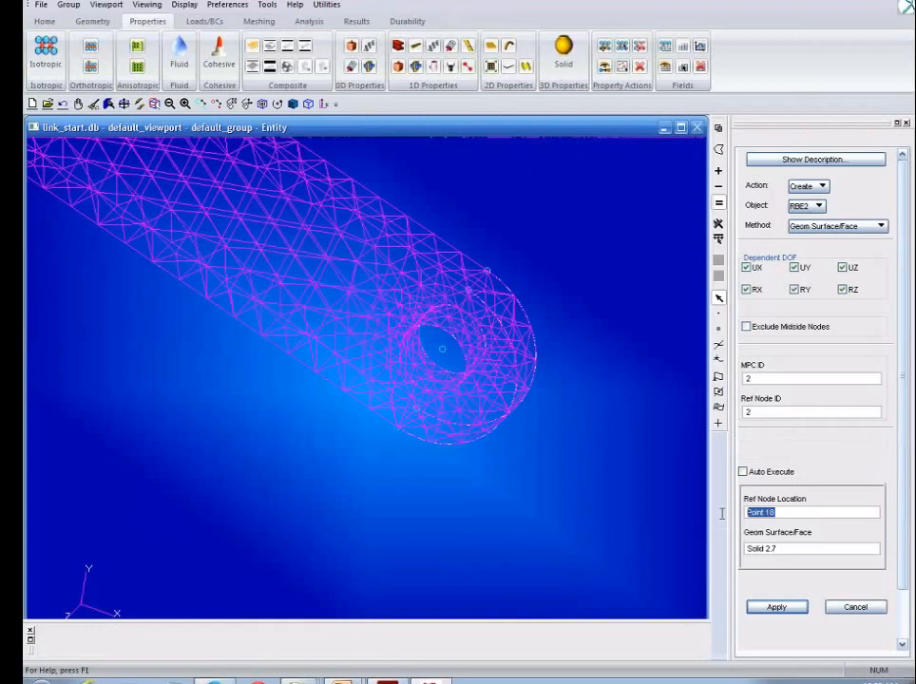
pyautogui.press('BackSpace')
pyautogui.moveTo(812, 553); pyautogui.dragTo(723, 555)
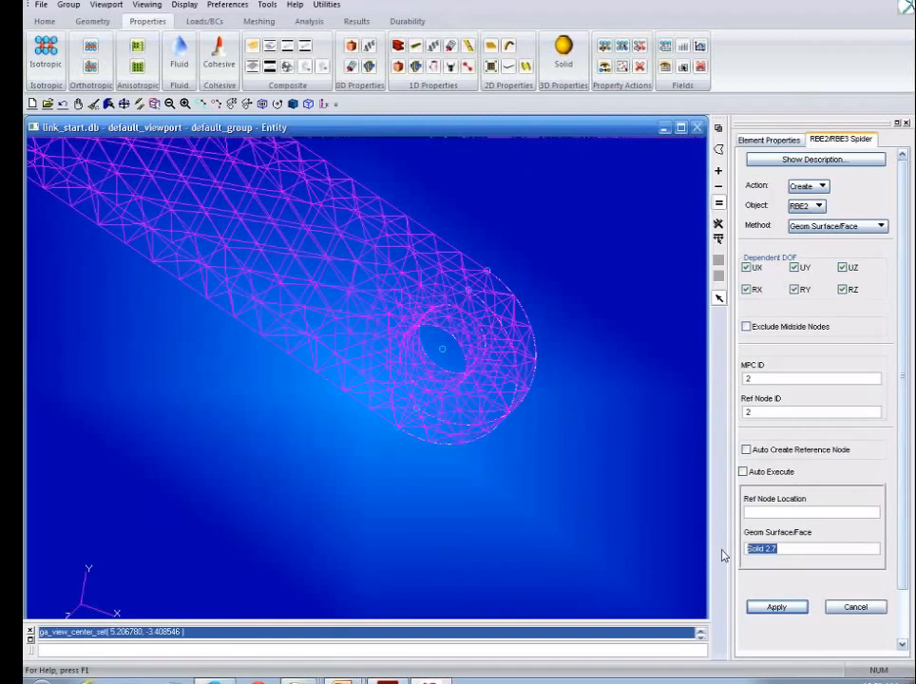
pyautogui.press('BackSpace')
# Create the second RBE2 spider from the lower-end hole's center point to its bore face, permitting overwrite of node 2.
pyautogui.click(767, 513)
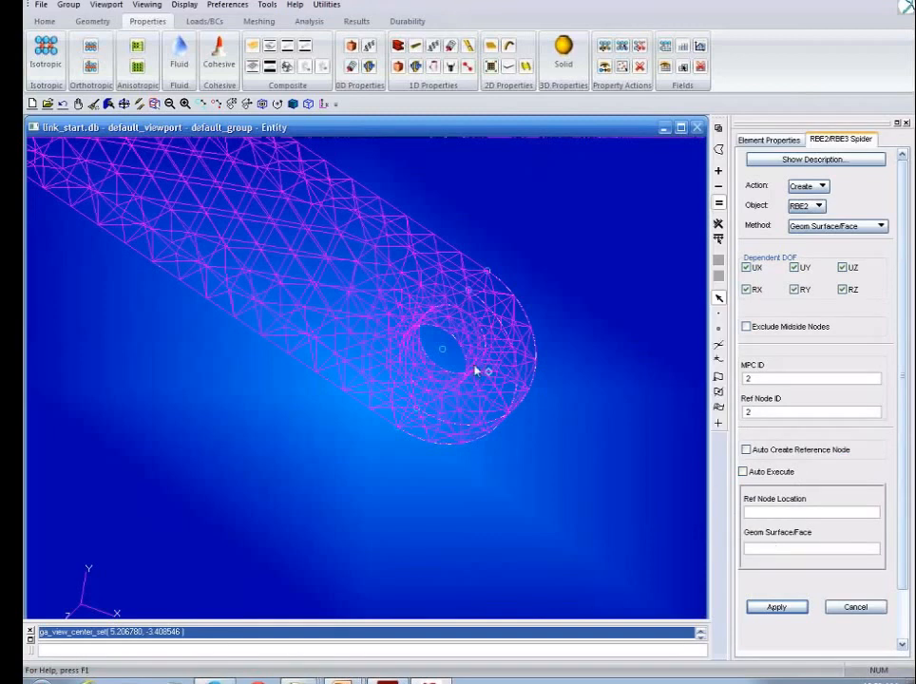
pyautogui.click(443, 351)
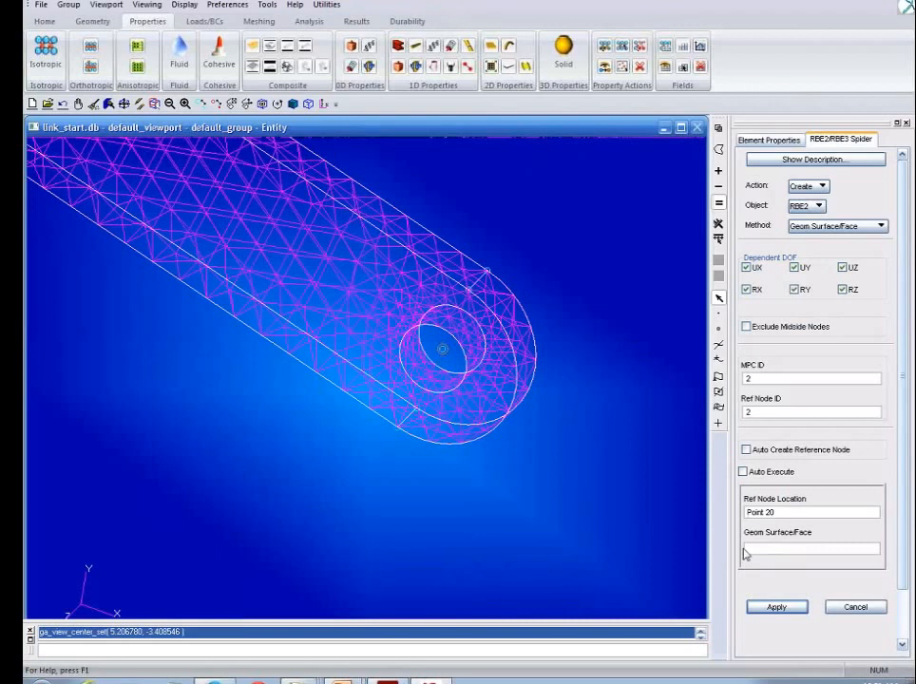
pyautogui.click(746, 548)
pyautogui.click(466, 358)
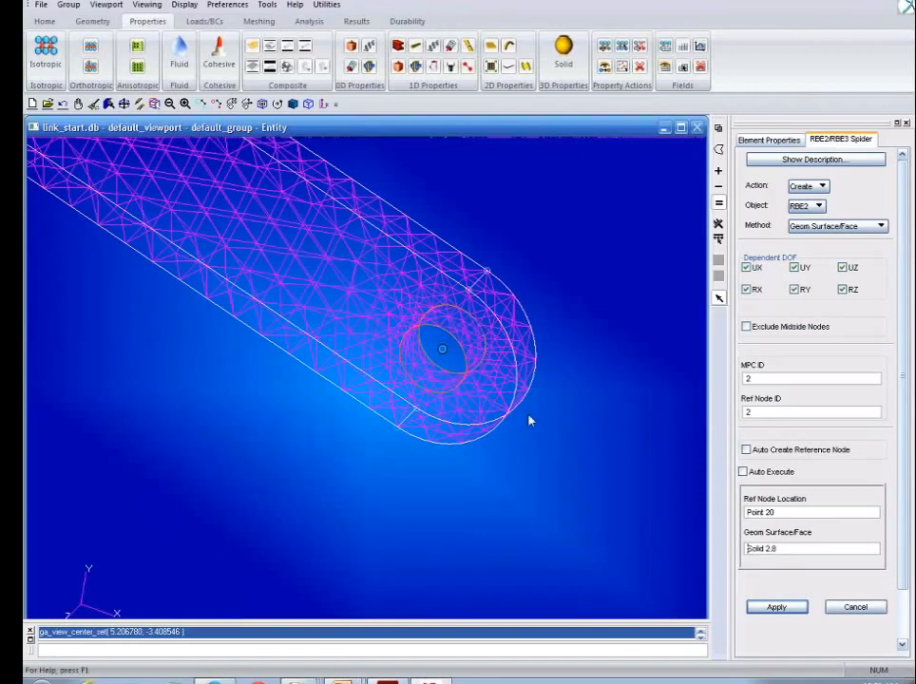
pyautogui.click(780, 608)
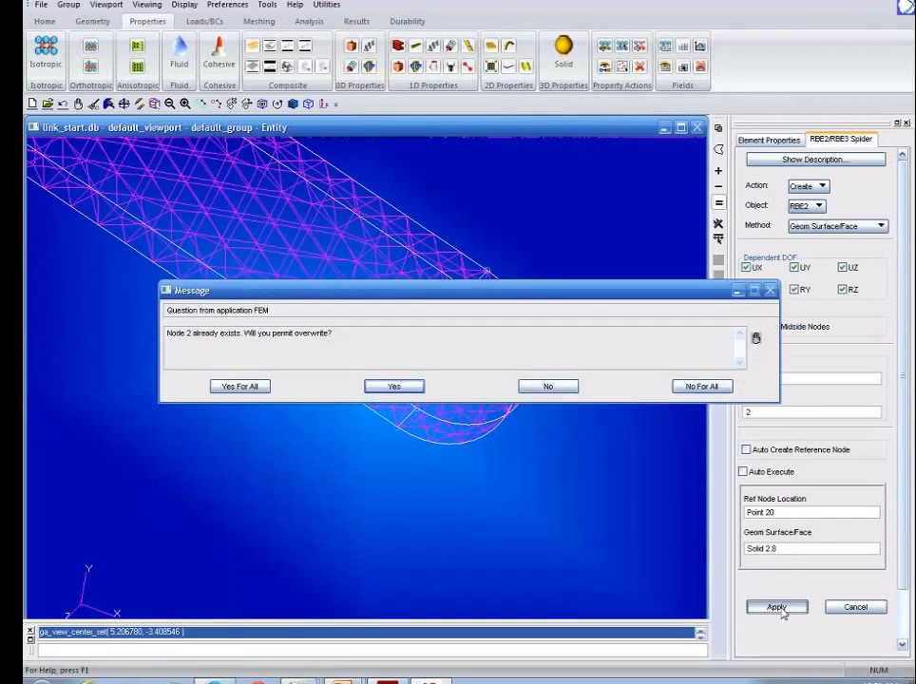
pyautogui.click(400, 386)
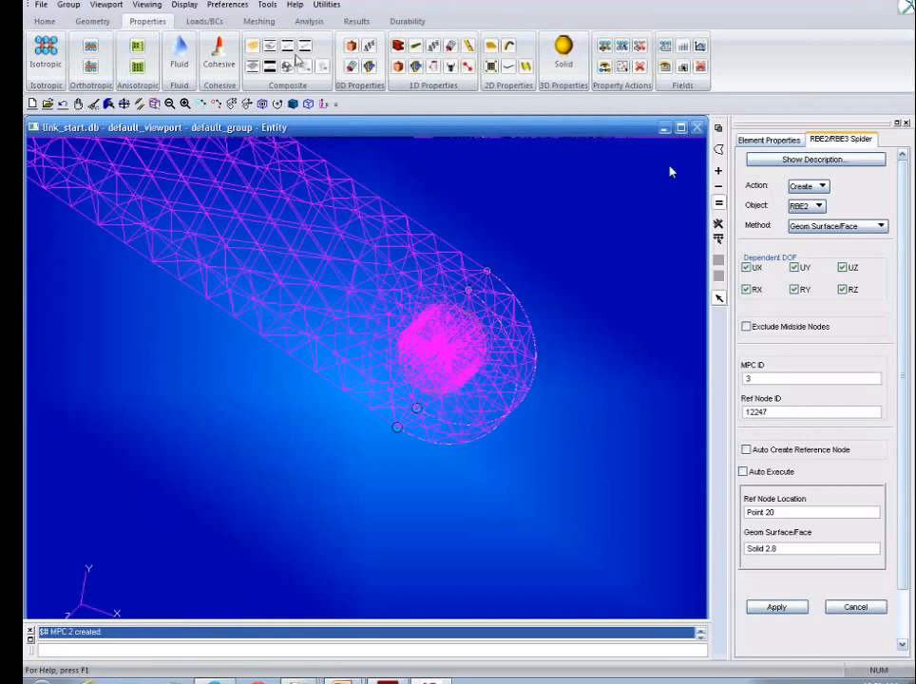
# Start a new finite element DOF list and name it myDOF.
pyautogui.click(190, 25)
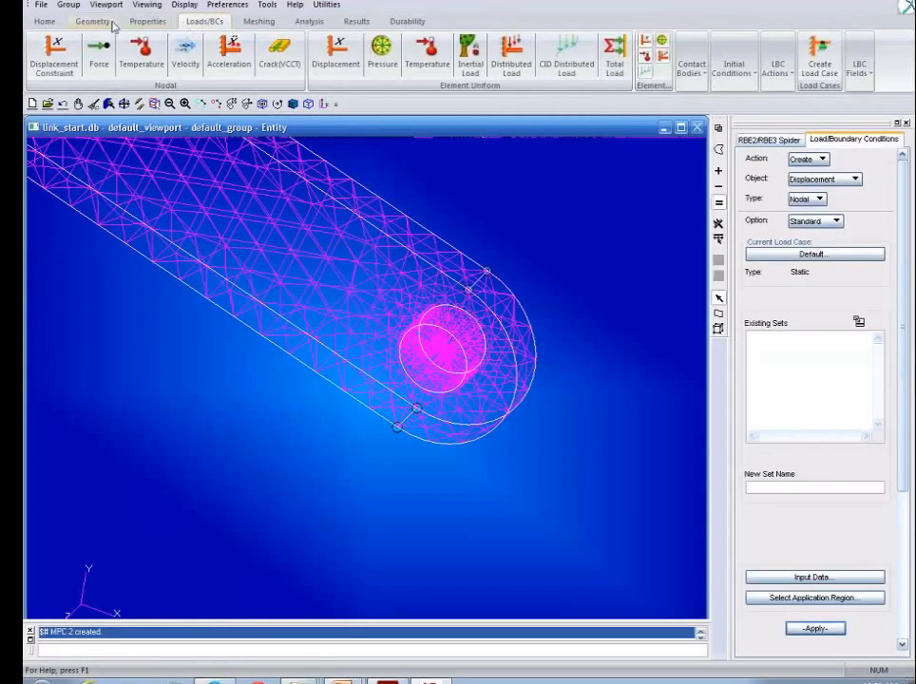
pyautogui.click(258, 21)
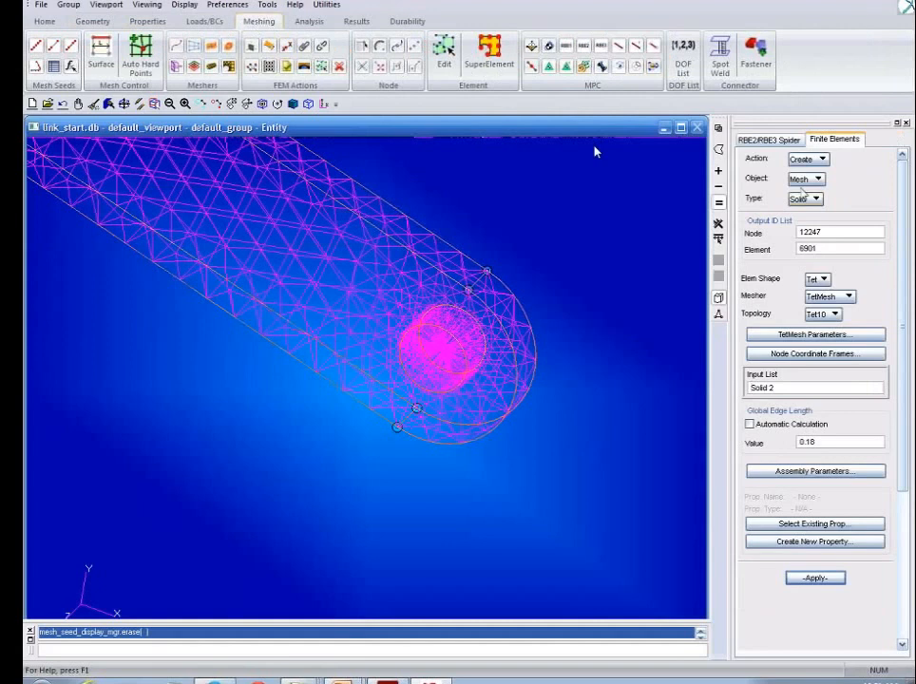
pyautogui.click(803, 180)
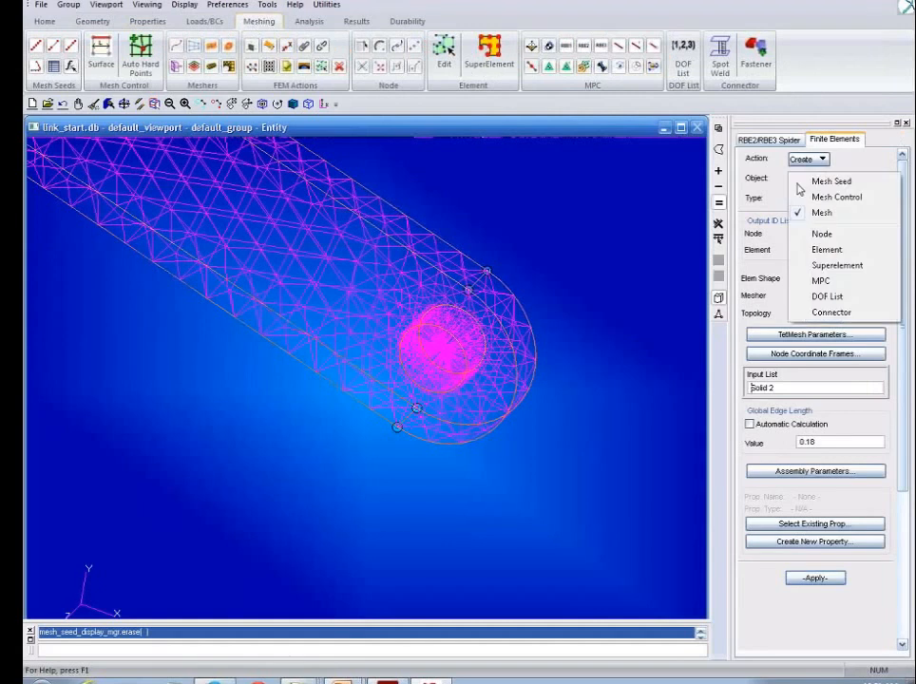
pyautogui.click(823, 295)
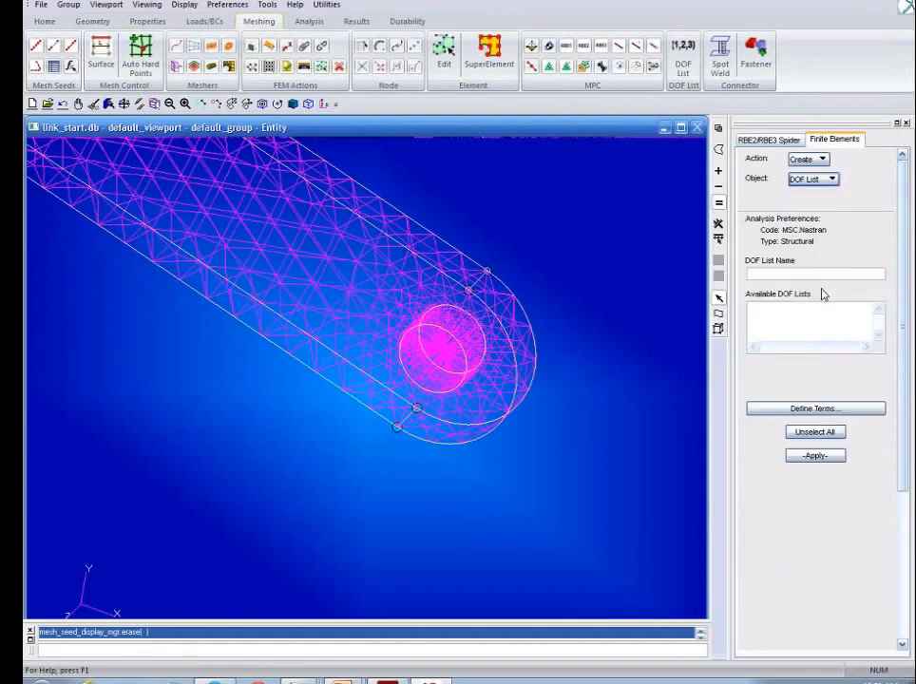
pyautogui.click(799, 328)
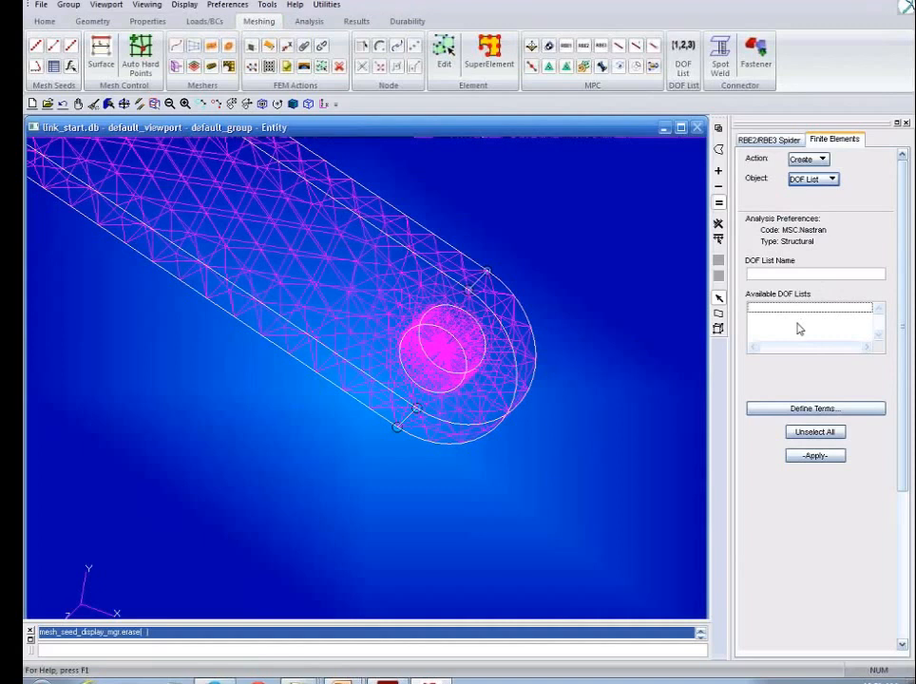
pyautogui.click(770, 274)
pyautogui.write('myDOF')
# Define ASET terms for nodes 1 and 2 with all six DOFs, UX through RZ, and close the term definition.
pyautogui.click(760, 416)
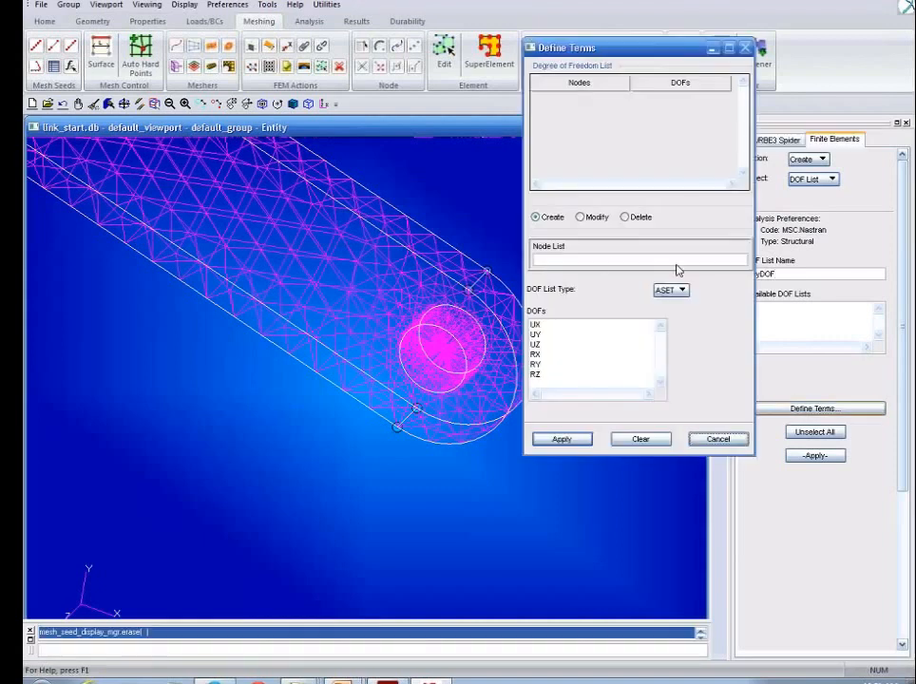
pyautogui.click(583, 259)
pyautogui.write('No')
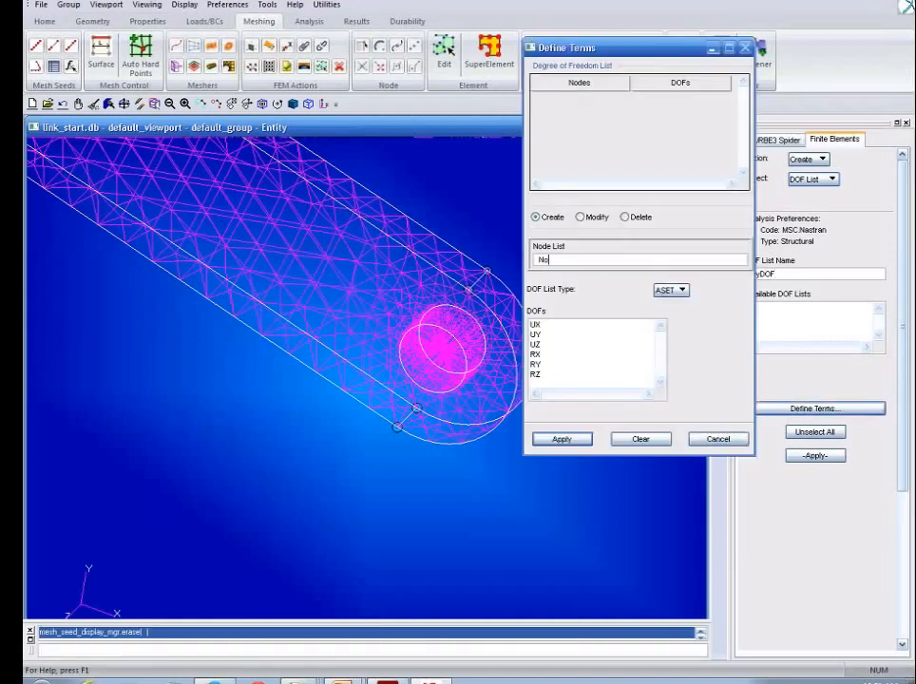
pyautogui.write('de 1 2')
pyautogui.moveTo(547, 326); pyautogui.dragTo(548, 330)
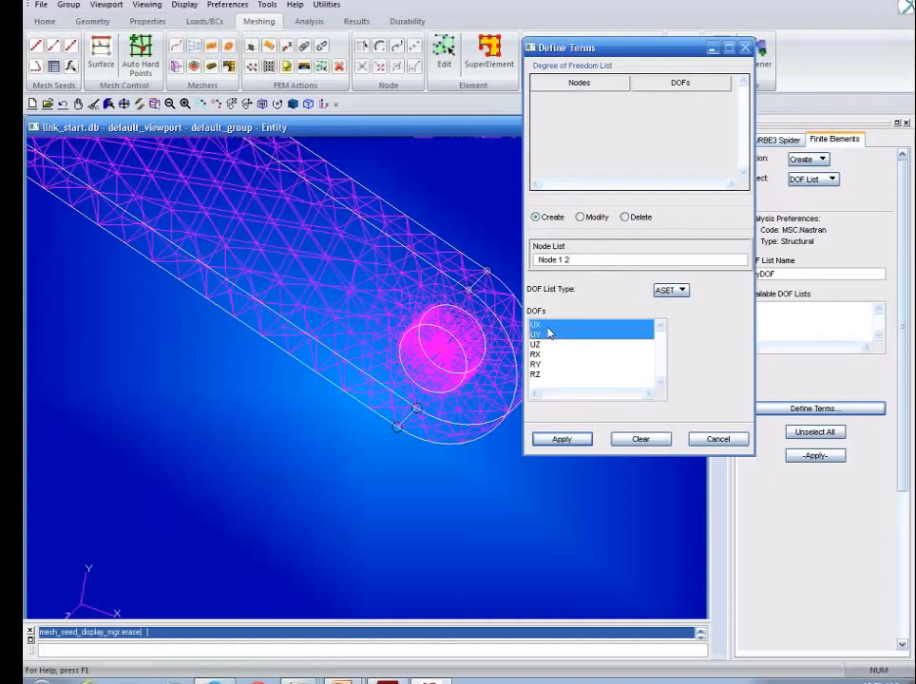
pyautogui.hotkey('shift', 'Down')
pyautogui.hotkey('shift', 'Down')
pyautogui.hotkey('shift', 'Down')
pyautogui.hotkey('shift', 'Down')
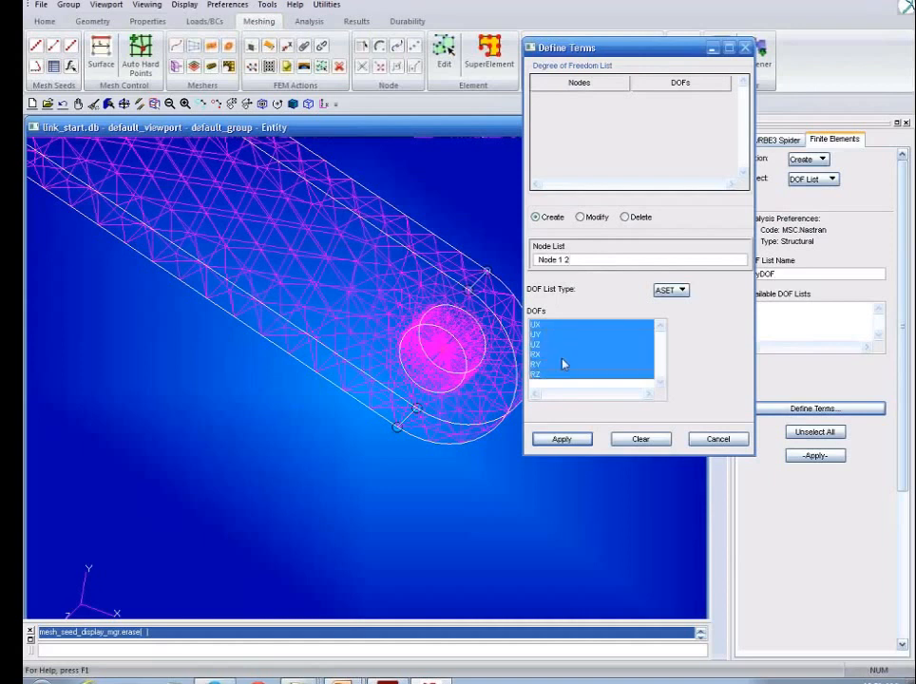
pyautogui.click(570, 438)
pyautogui.click(721, 442)
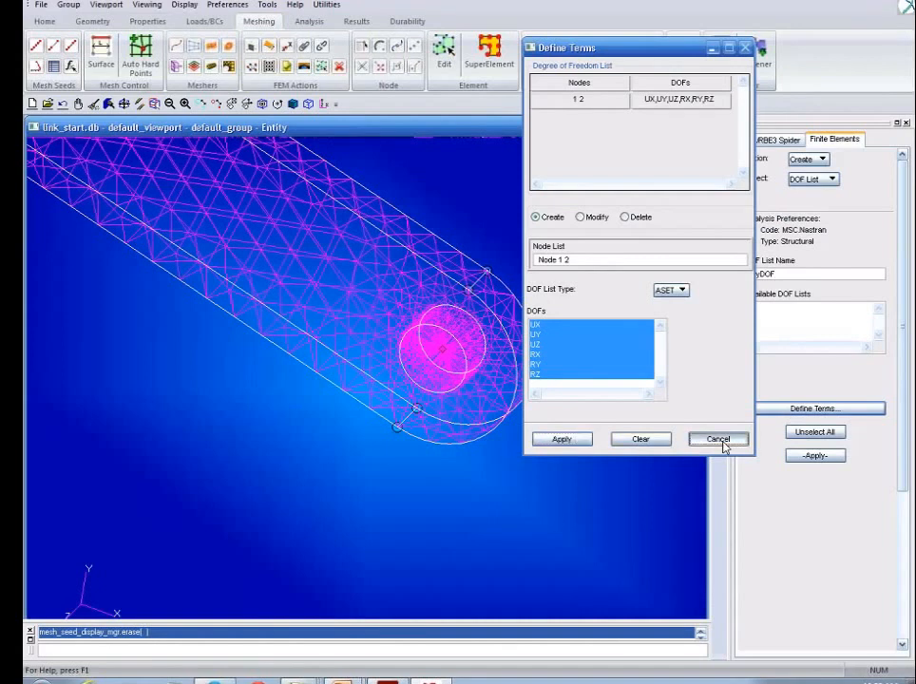
# Close the term definition and create the myDOF degree-of-freedom list.
pyautogui.click(723, 444)
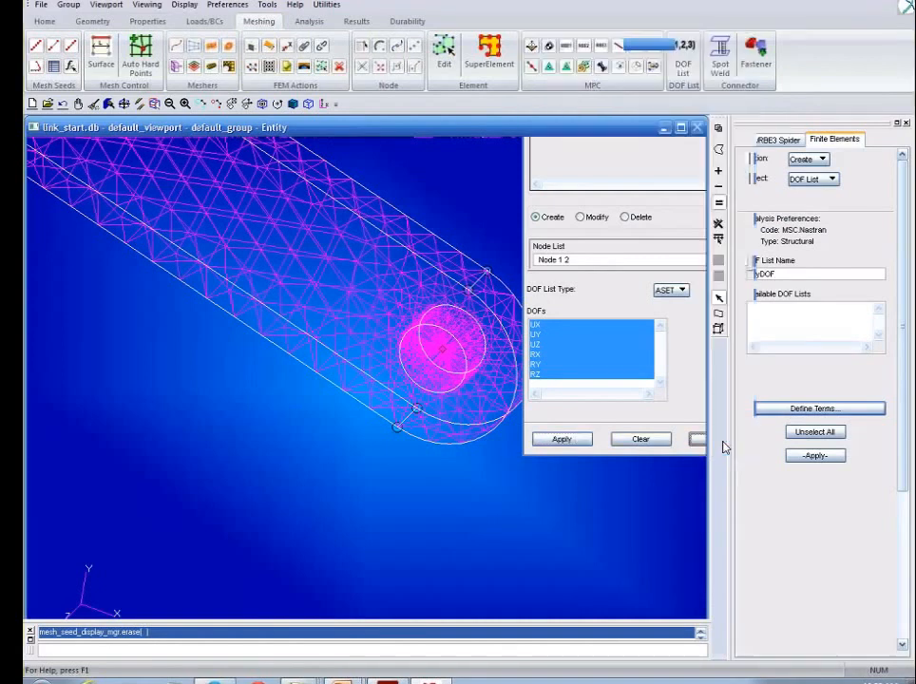
pyautogui.click(815, 457)
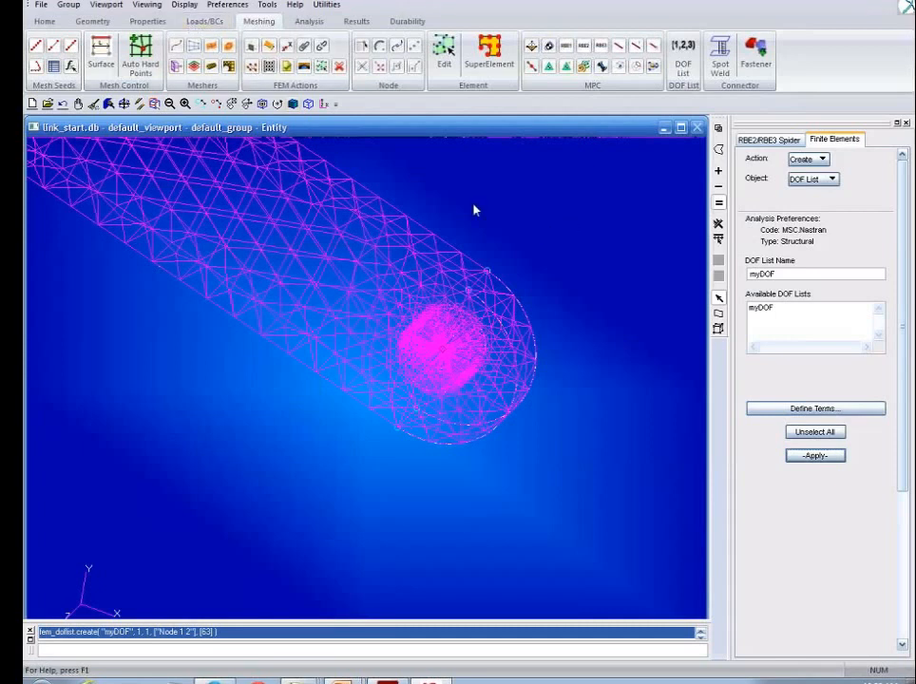
# Set the analysis solution type to Normal Modes and select the ASET myDOF list for it.
pyautogui.click(315, 25)
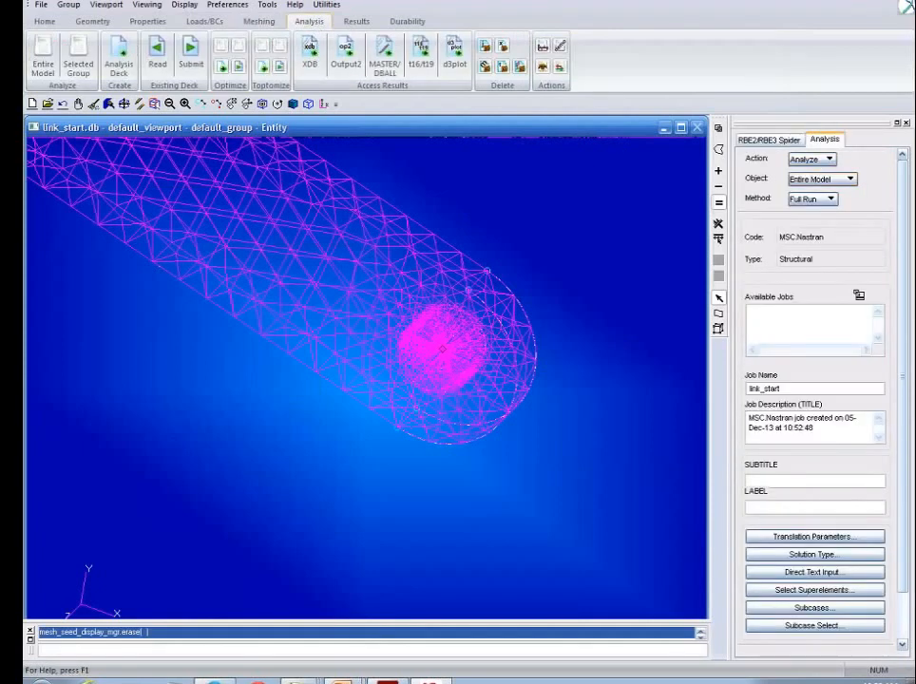
pyautogui.click(824, 555)
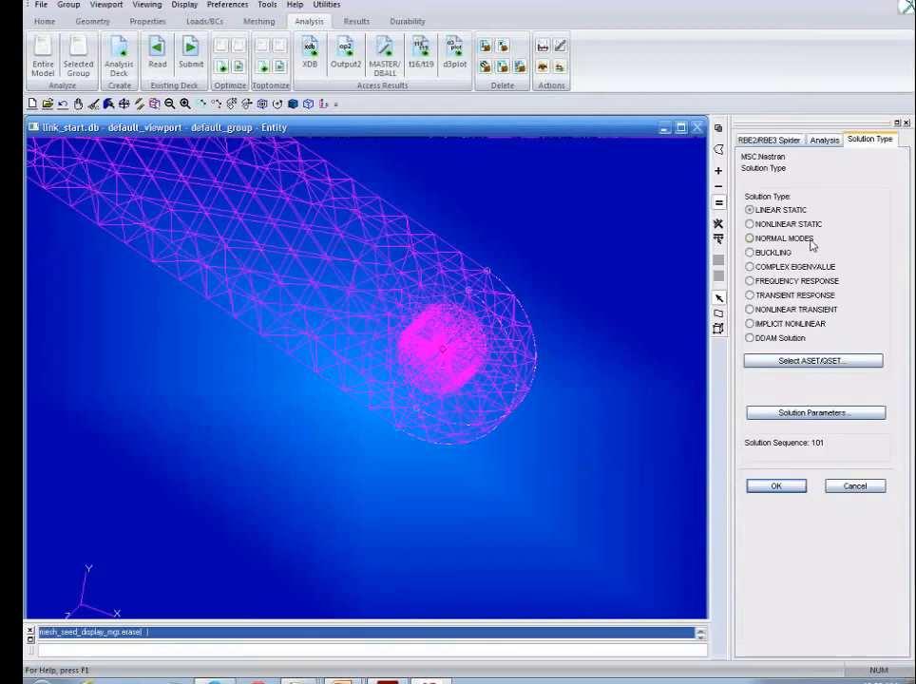
pyautogui.click(750, 238)
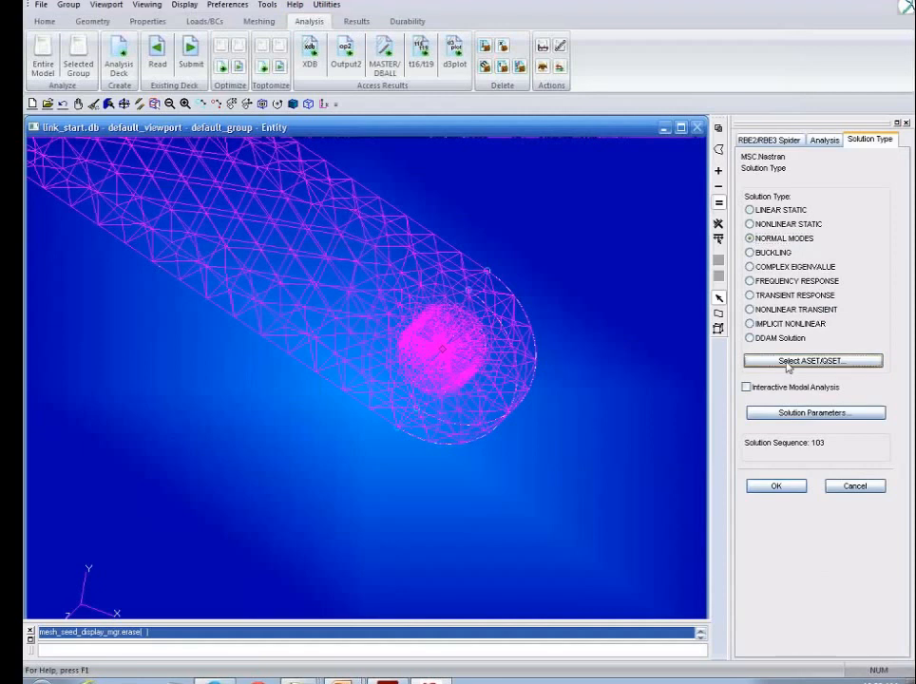
pyautogui.click(788, 362)
pyautogui.click(580, 273)
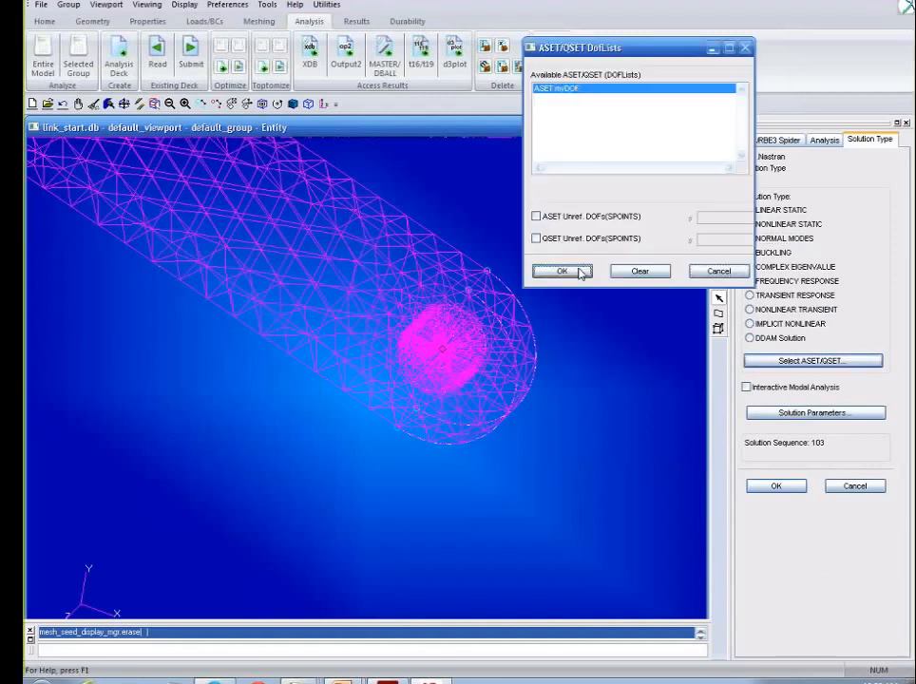
# Set the weight-mass conversion in the normal modes solution parameters to .00259.
pyautogui.click(814, 415)
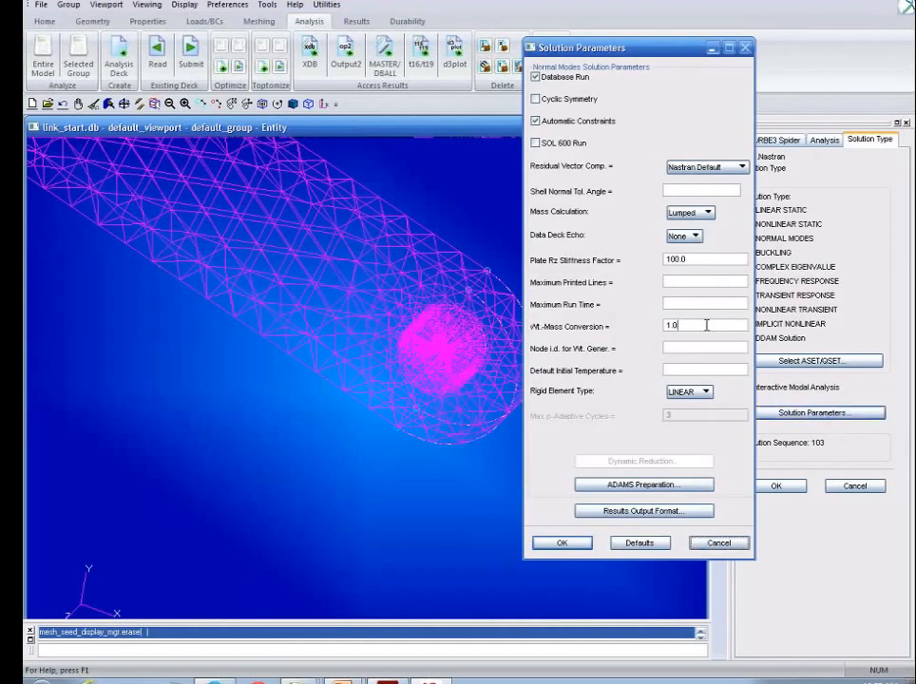
pyautogui.moveTo(706, 325); pyautogui.dragTo(629, 325)
pyautogui.press('BackSpace')
pyautogui.write('.00259')
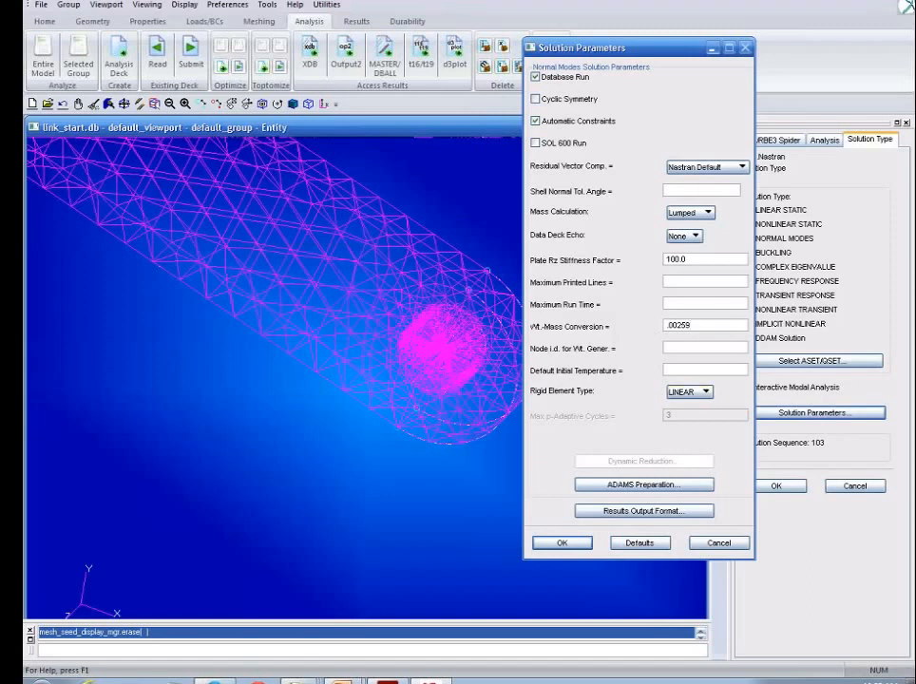
# Set the Adams output to Full Run + MNF and review the Adams output units without changing them.
pyautogui.click(645, 484)
pyautogui.click(666, 68)
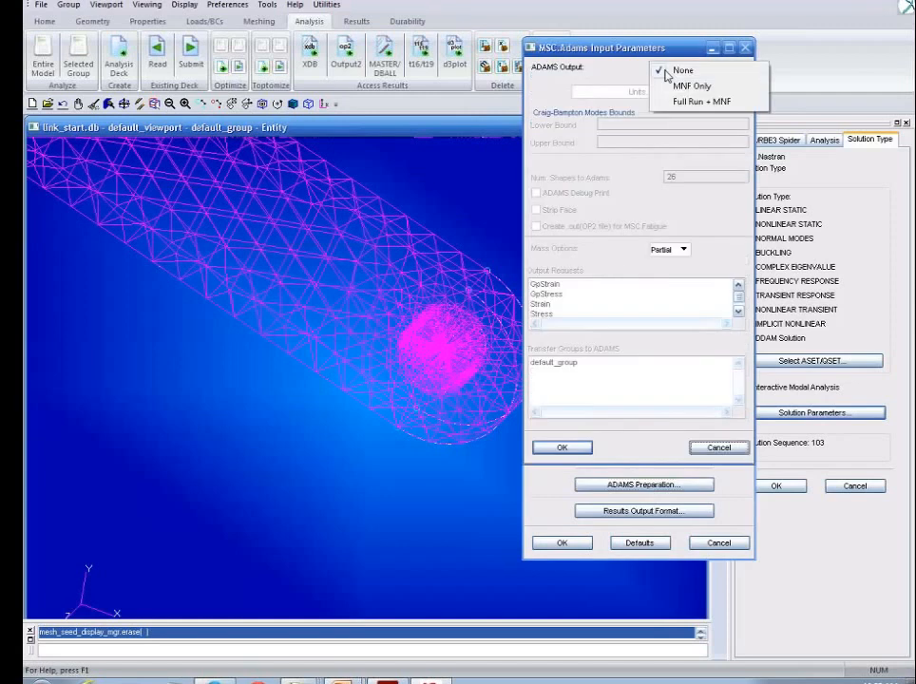
pyautogui.click(677, 101)
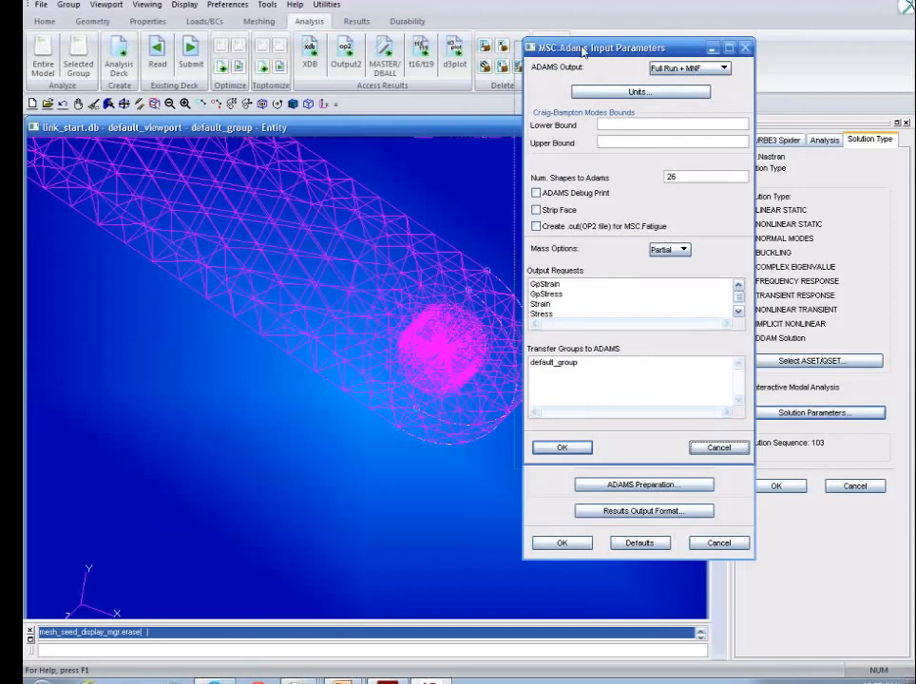
pyautogui.moveTo(590, 47); pyautogui.dragTo(554, 71)
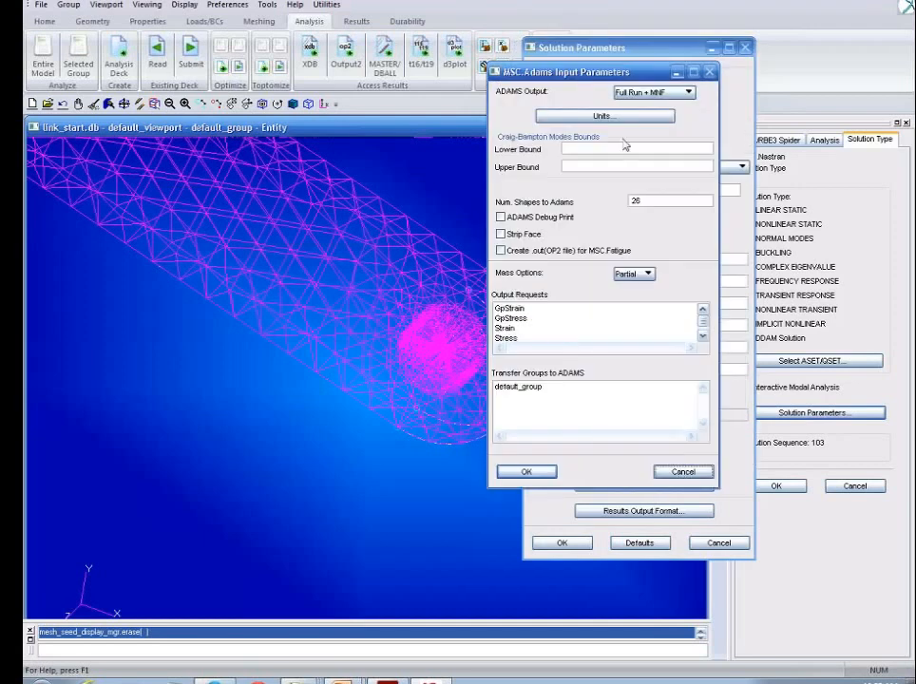
pyautogui.click(591, 116)
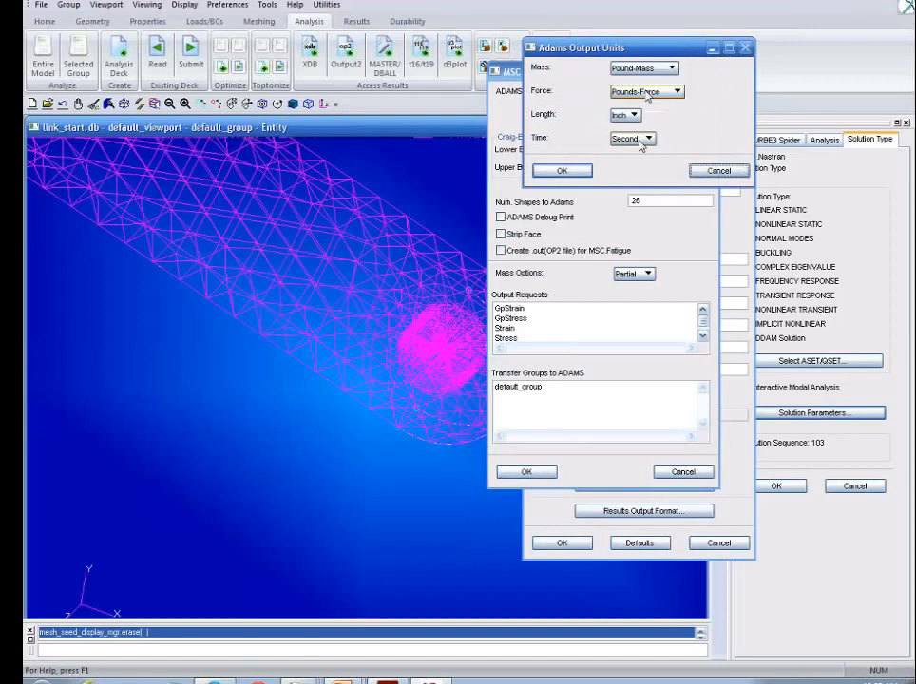
pyautogui.click(721, 173)
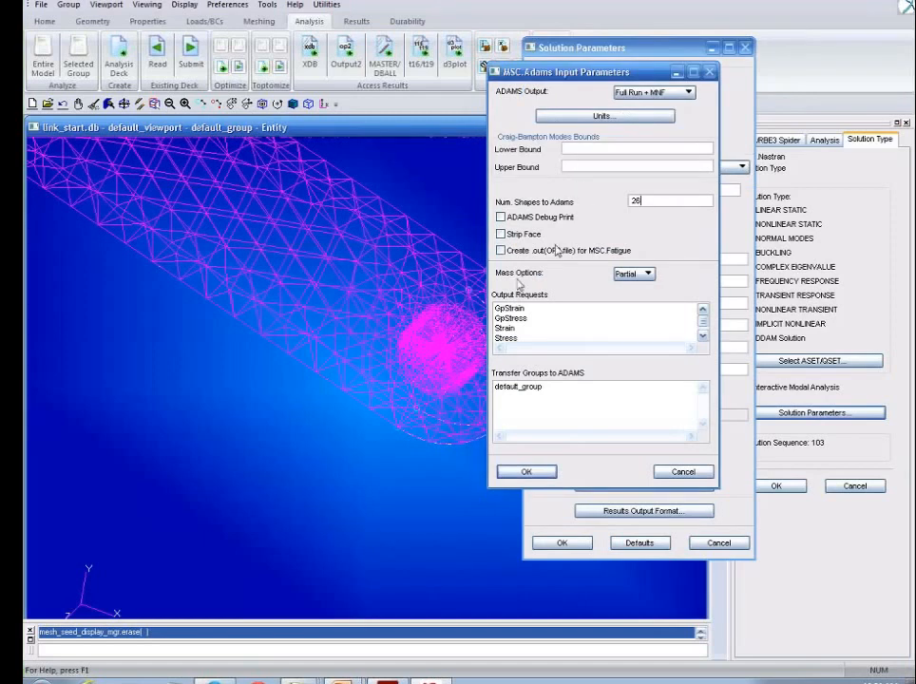
# Set the Adams mass option to Full, accept blank Craig-Bampton bounds, and confirm the solution parameters and solution type.
pyautogui.click(651, 276)
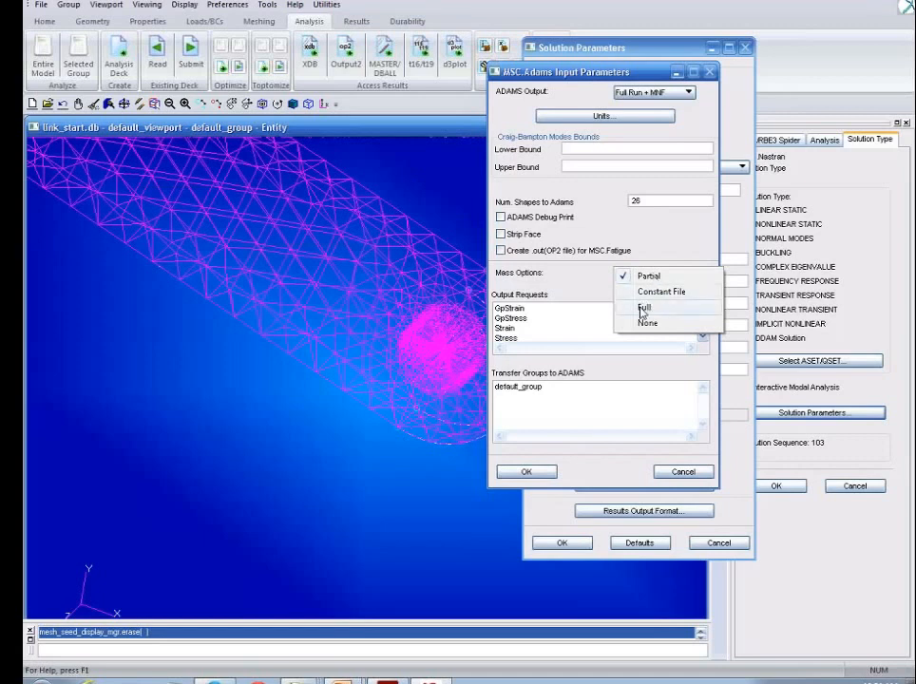
pyautogui.click(644, 306)
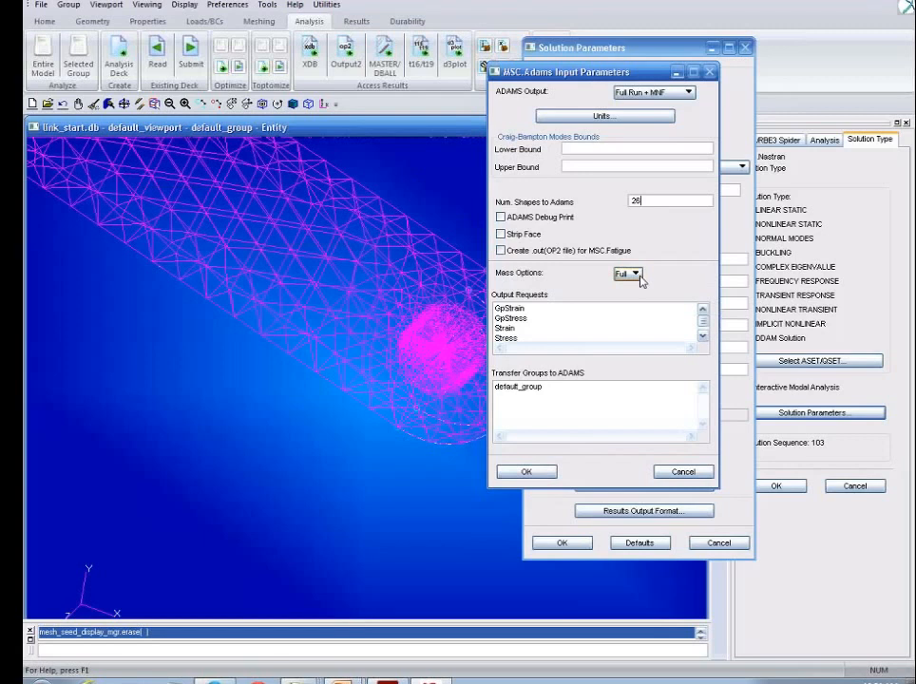
pyautogui.click(632, 275)
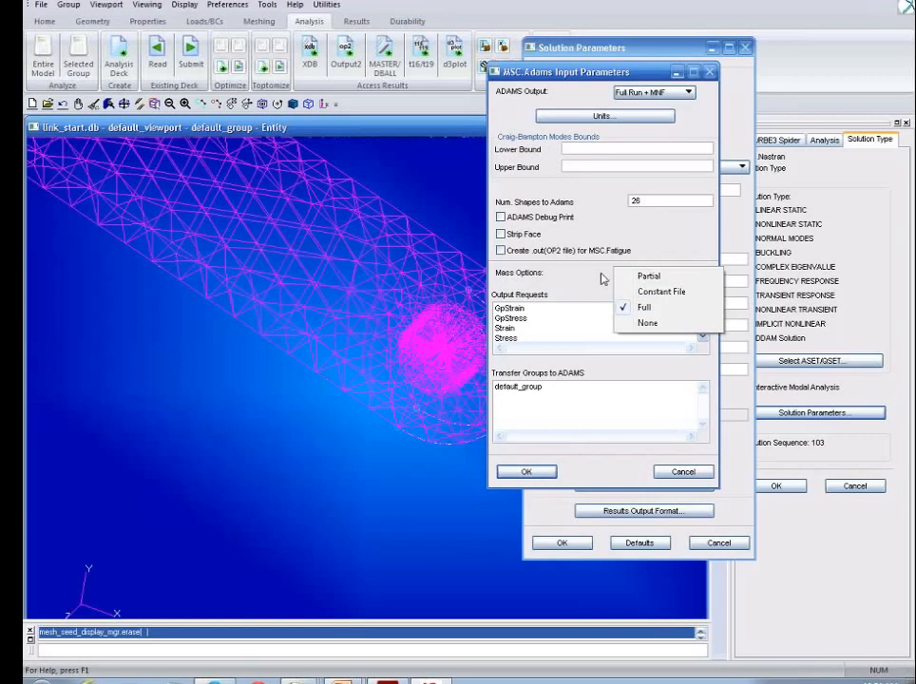
pyautogui.click(602, 278)
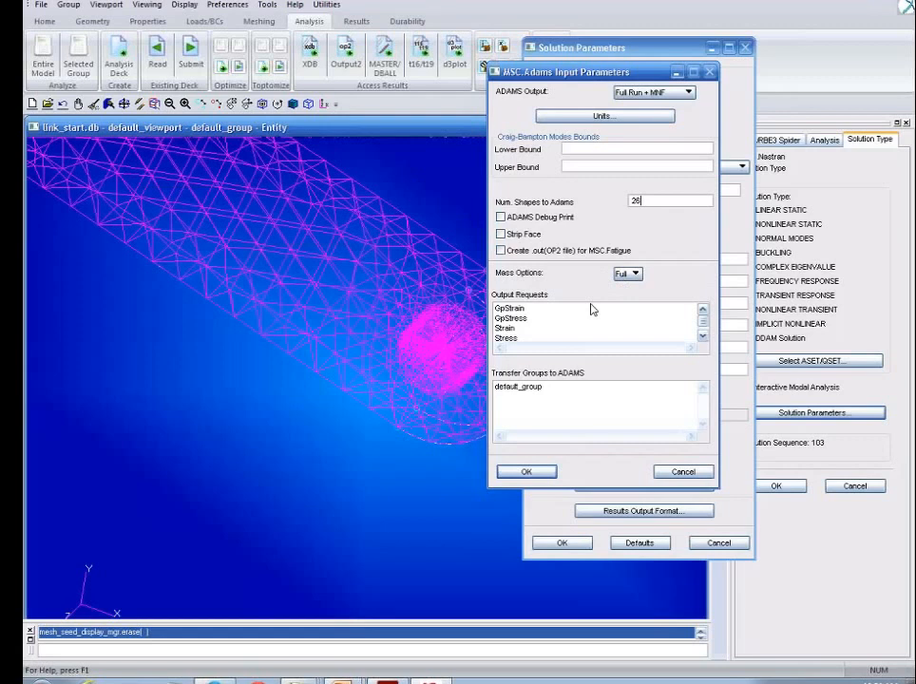
pyautogui.click(521, 474)
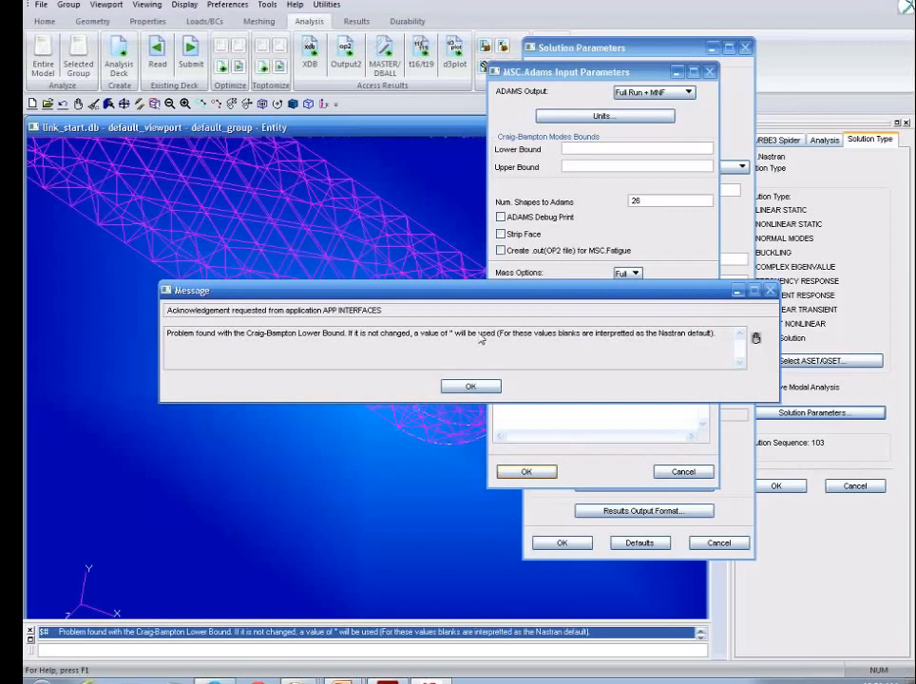
pyautogui.click(470, 386)
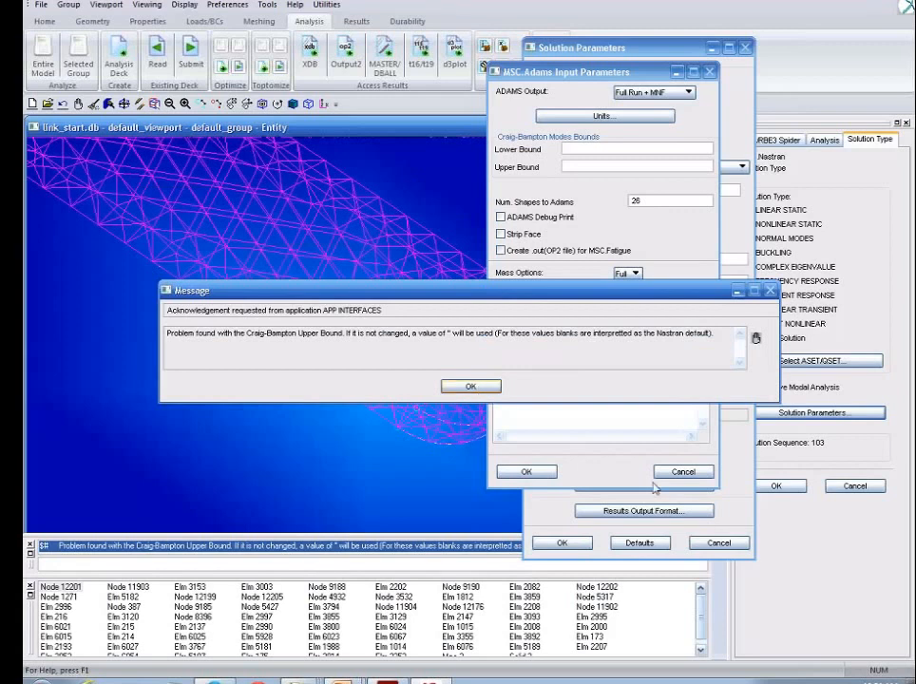
pyautogui.click(480, 388)
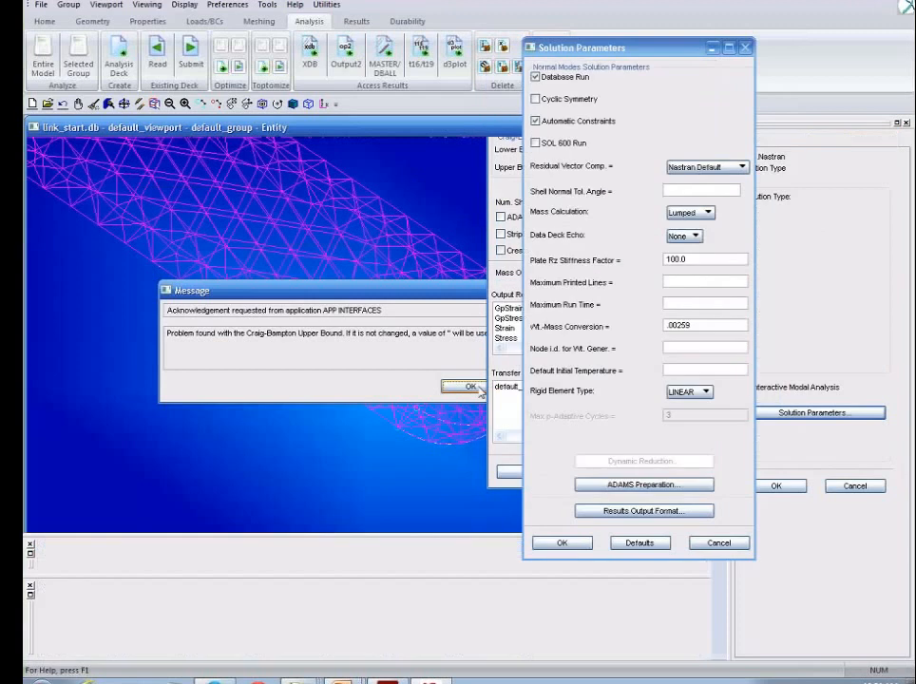
pyautogui.click(560, 543)
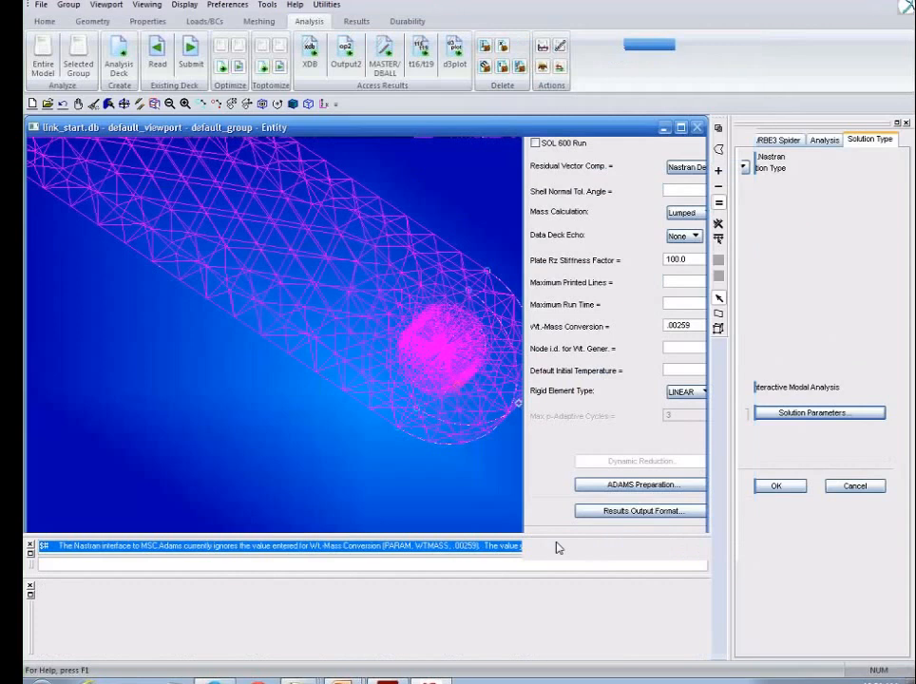
pyautogui.click(777, 487)
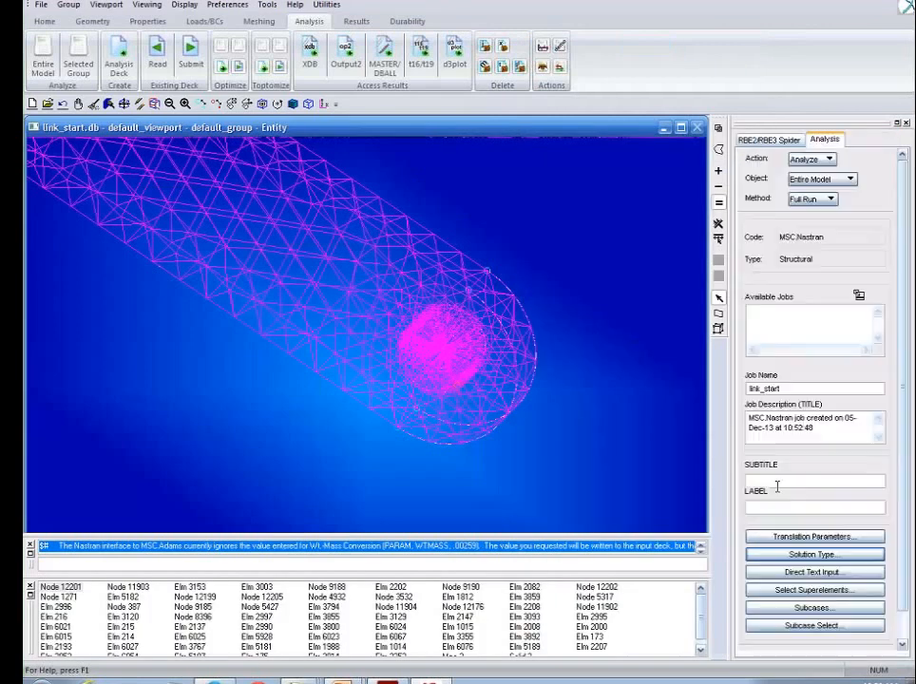
# Select the Default subcase and set its number of desired roots to 26.
pyautogui.click(813, 608)
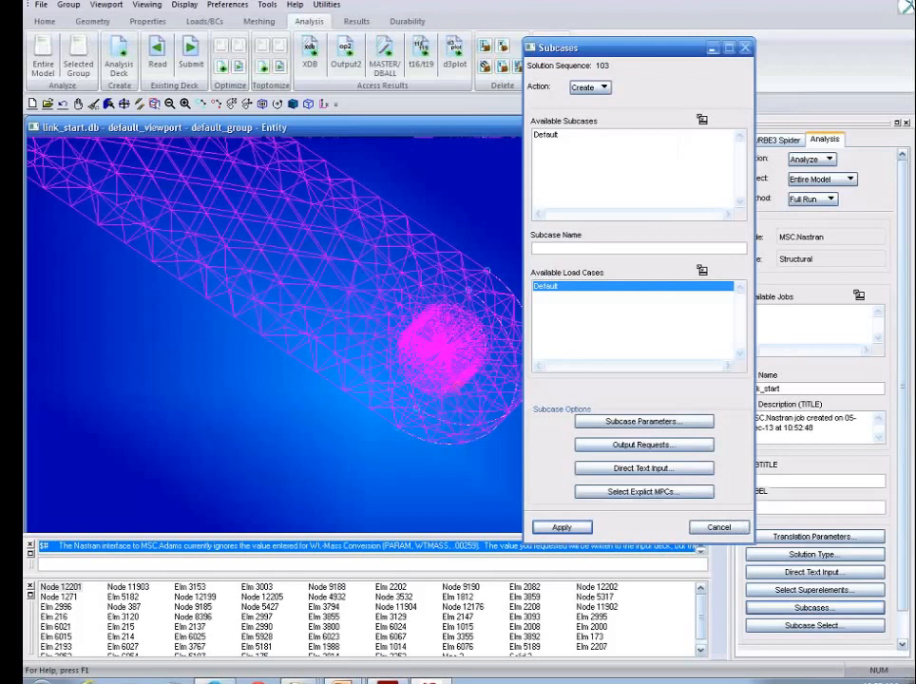
pyautogui.click(554, 139)
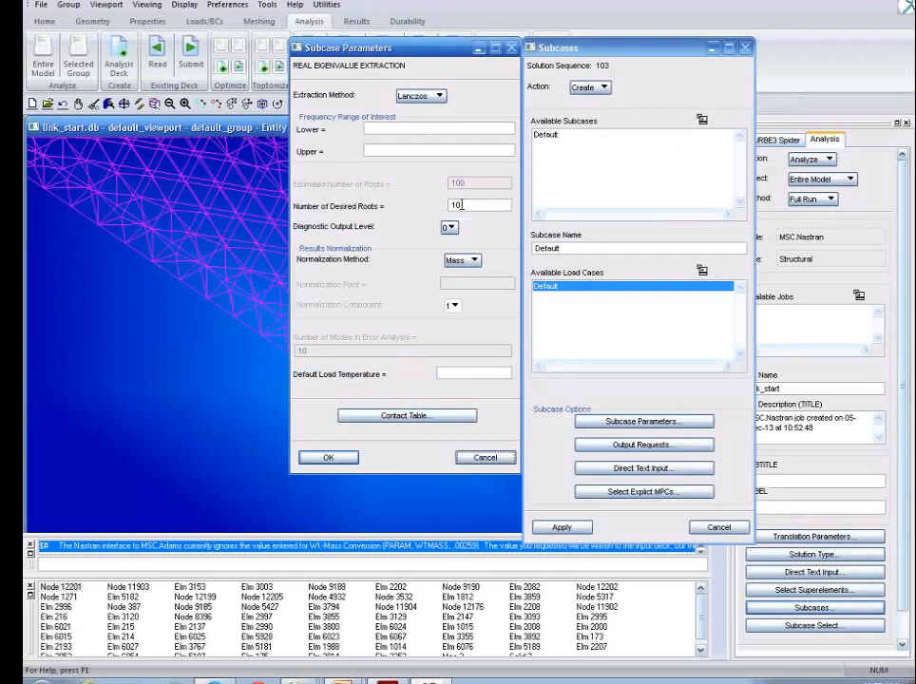
pyautogui.press('Return')
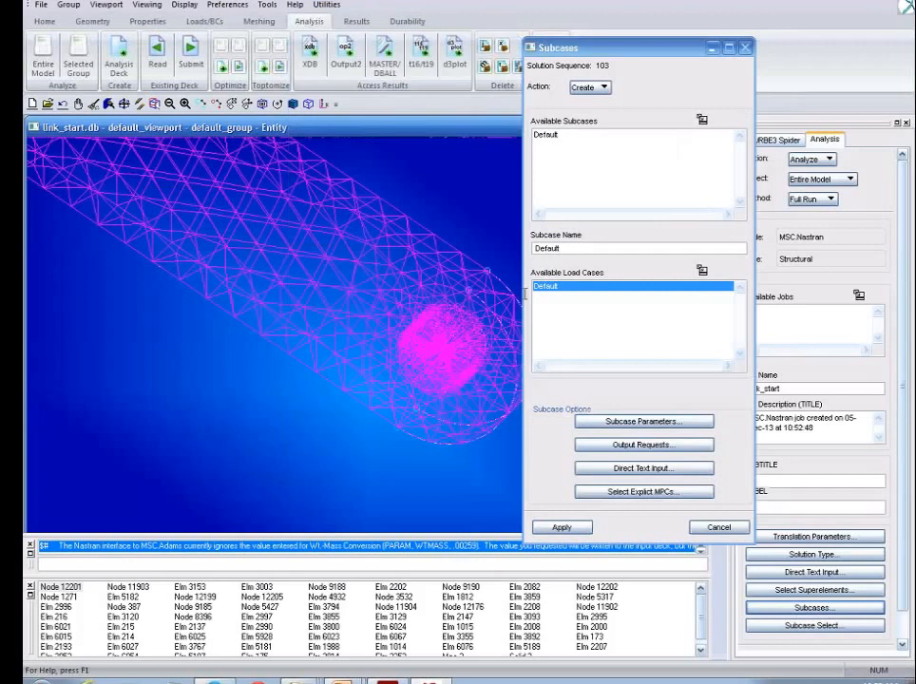
pyautogui.click(644, 421)
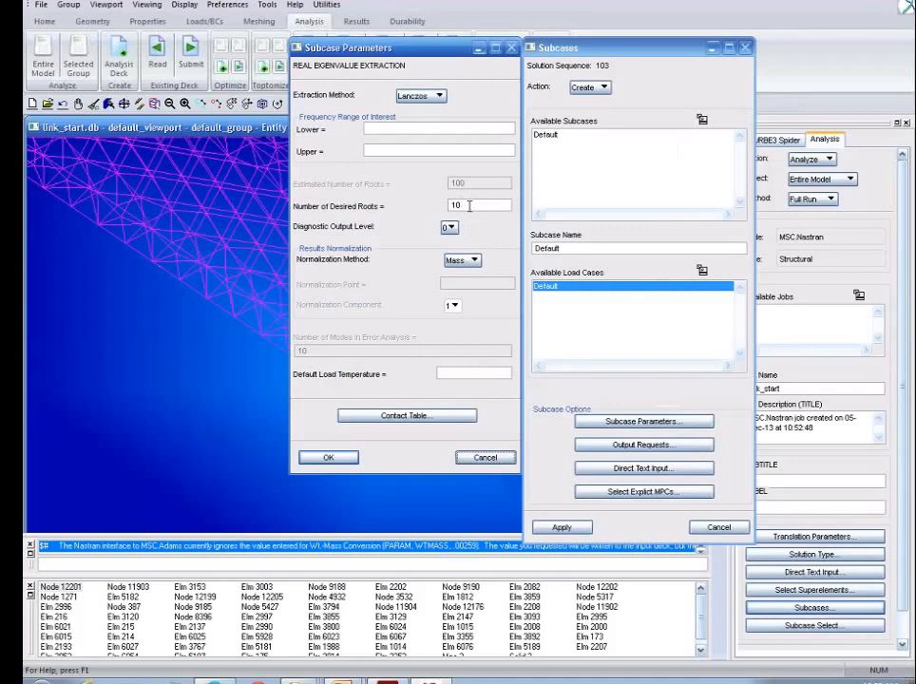
pyautogui.moveTo(469, 205); pyautogui.dragTo(442, 215)
pyautogui.write('26')
pyautogui.click(333, 458)
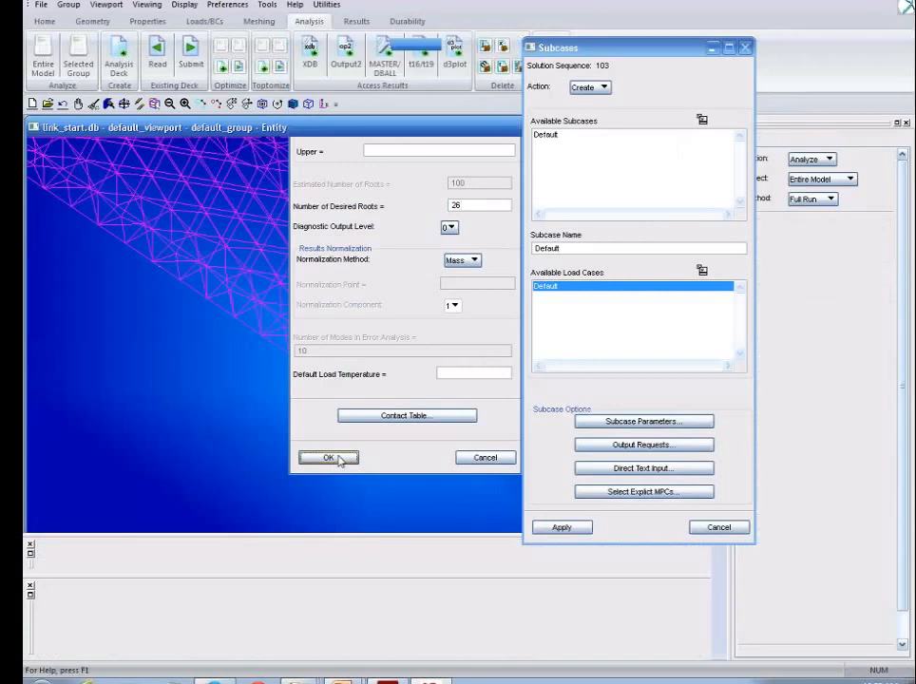
# Add Grid Point Force Balance and Grid Point Stresses to the Default subcase's output requests.
pyautogui.click(634, 455)
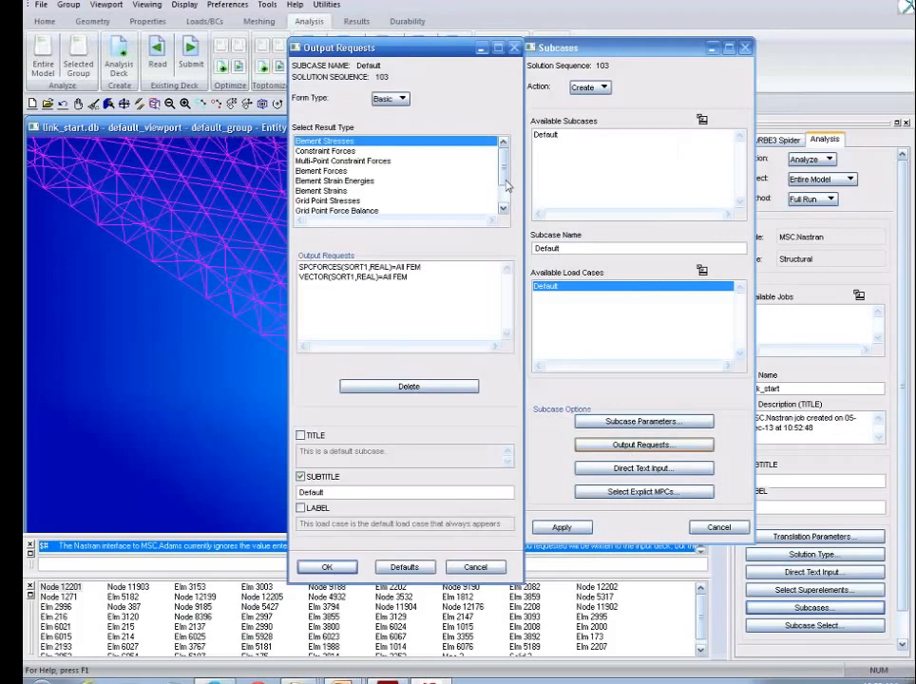
pyautogui.click(336, 207)
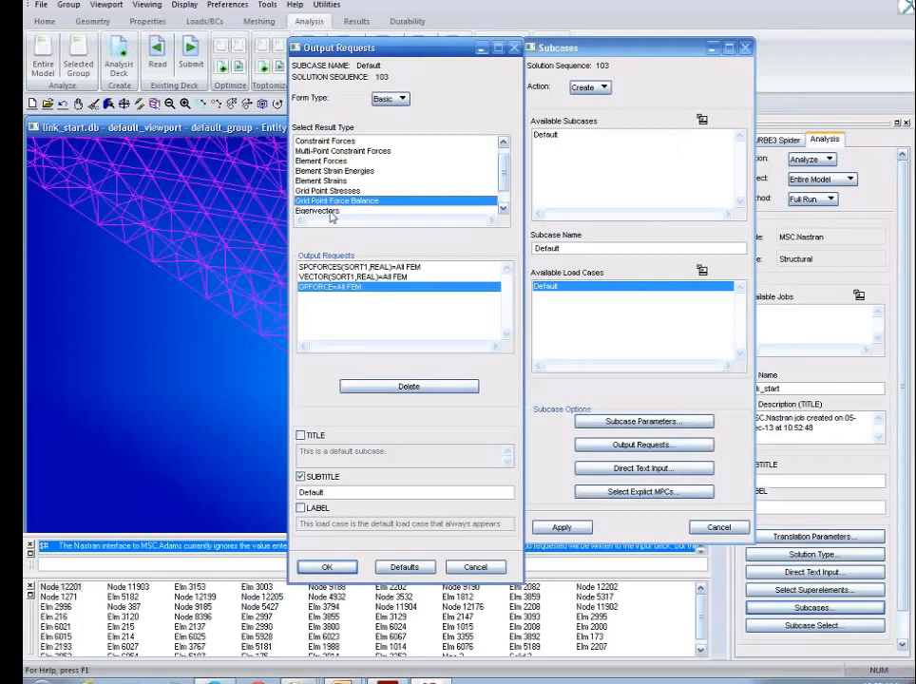
pyautogui.click(361, 288)
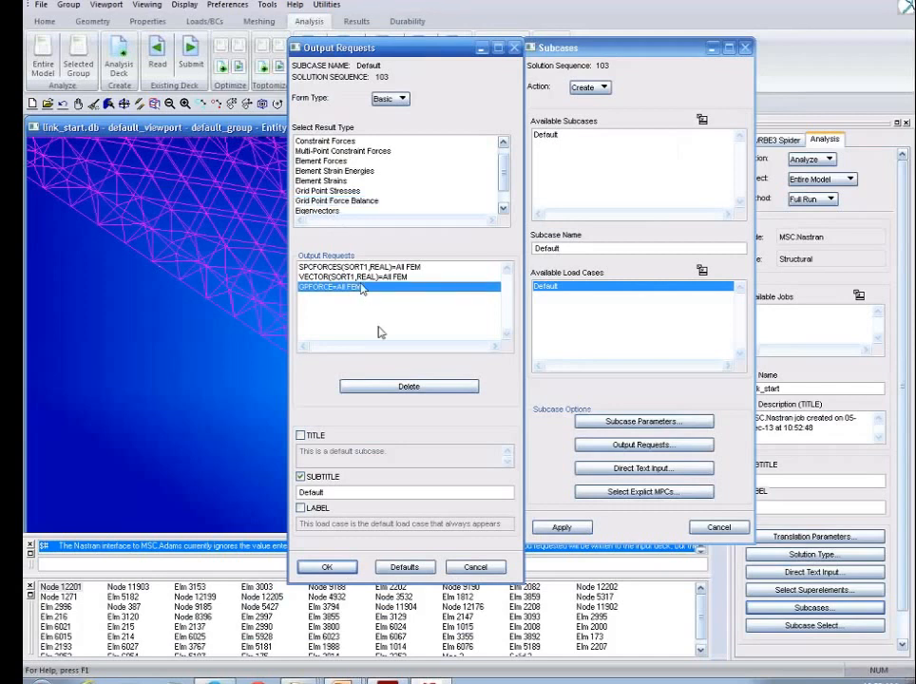
pyautogui.click(340, 192)
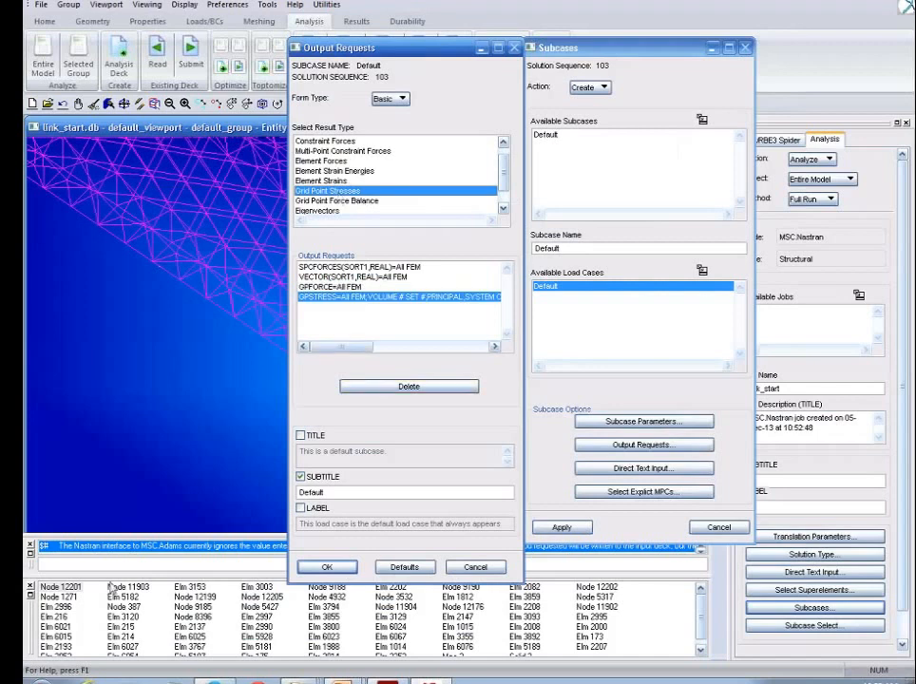
pyautogui.click(324, 568)
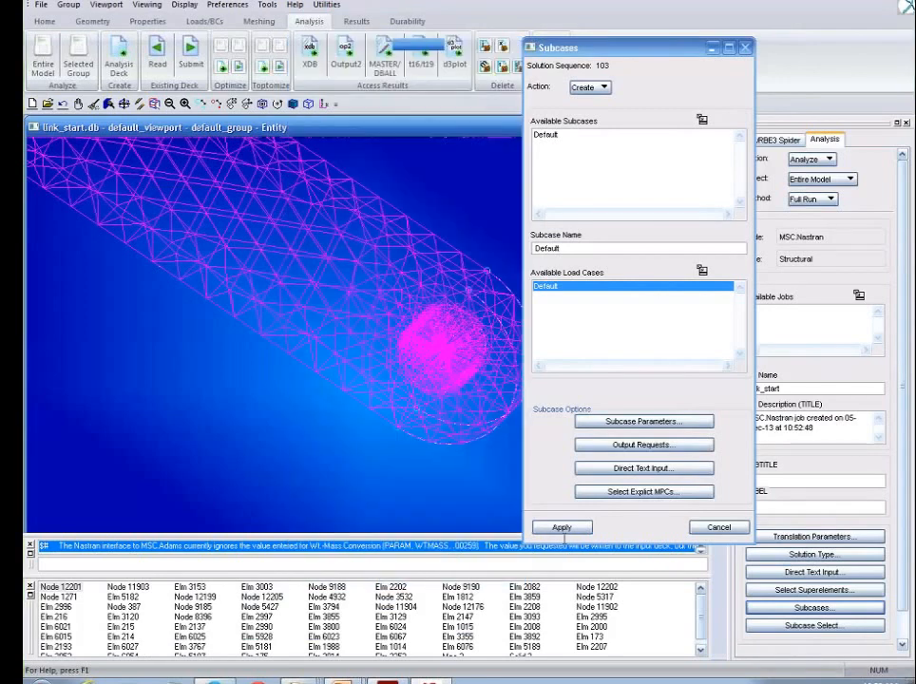
# Apply the changes to the Default subcase and close the subcase definition.
pyautogui.click(561, 527)
pyautogui.click(561, 528)
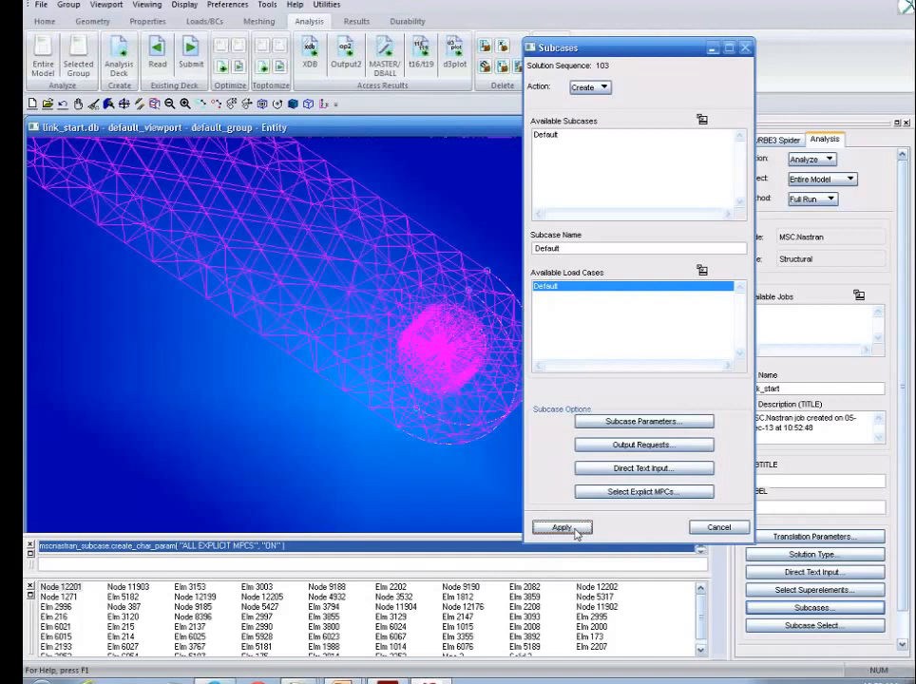
pyautogui.click(576, 530)
pyautogui.click(395, 386)
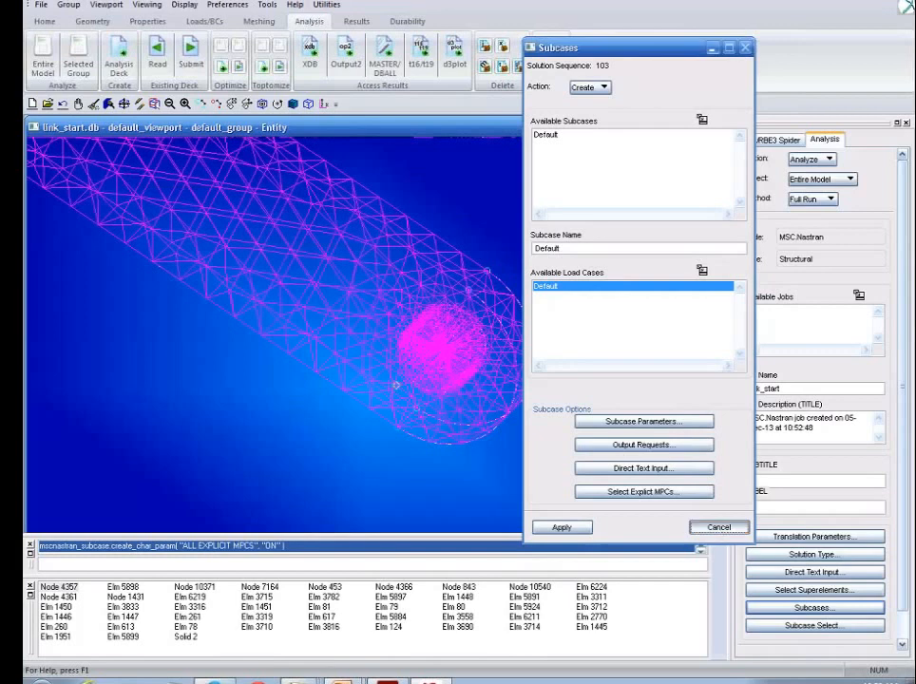
pyautogui.click(720, 530)
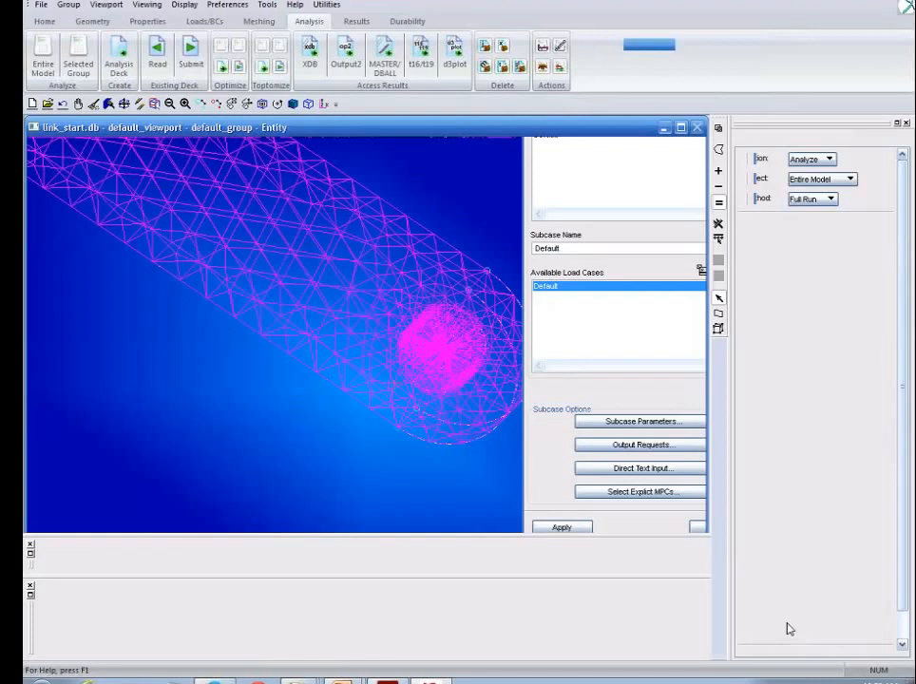
# Check the subcases selected for solution sequence 103 and apply the full-run analysis of the entire model.
pyautogui.click(788, 628)
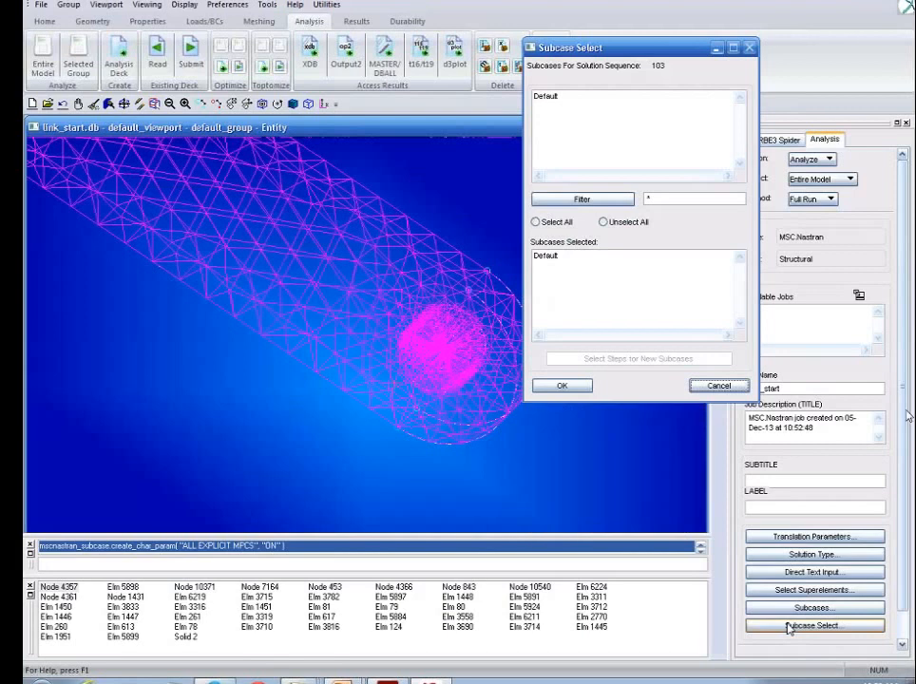
pyautogui.click(720, 386)
pyautogui.moveTo(906, 412); pyautogui.dragTo(906, 443)
pyautogui.click(816, 630)
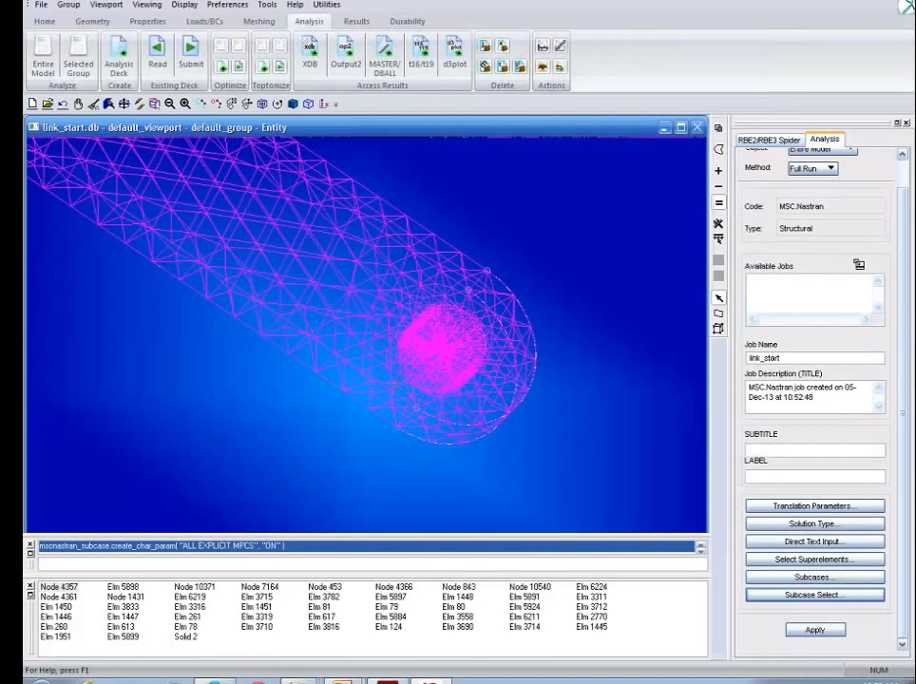
# Switch to the Adams slider-crank model and start making the connecting link PART_3 flexible from an imported MNF.
pyautogui.click(860, 1)
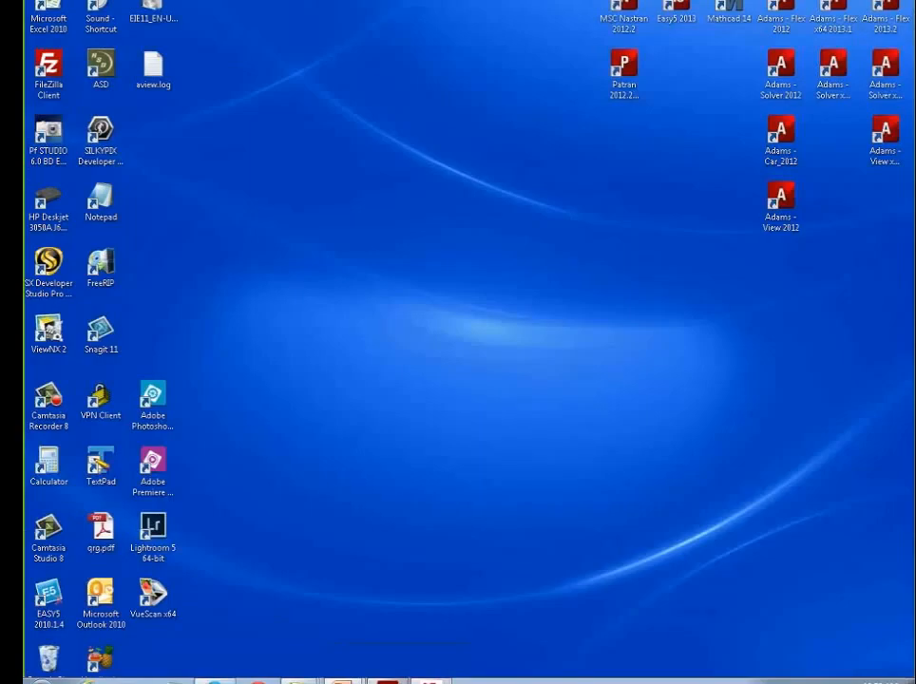
pyautogui.click(389, 681)
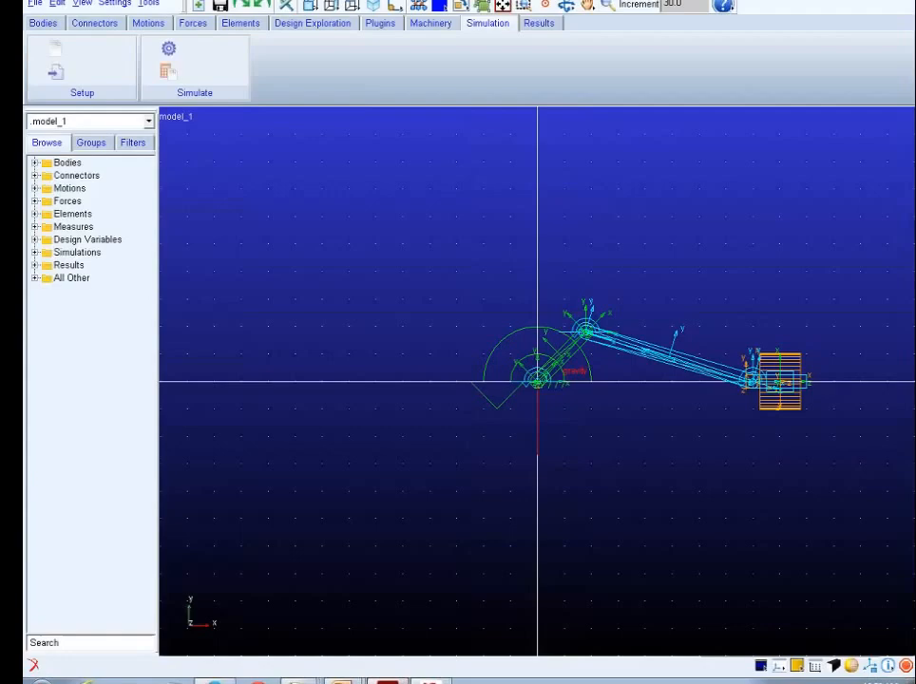
pyautogui.rightClick(635, 349)
pyautogui.moveTo(689, 358)
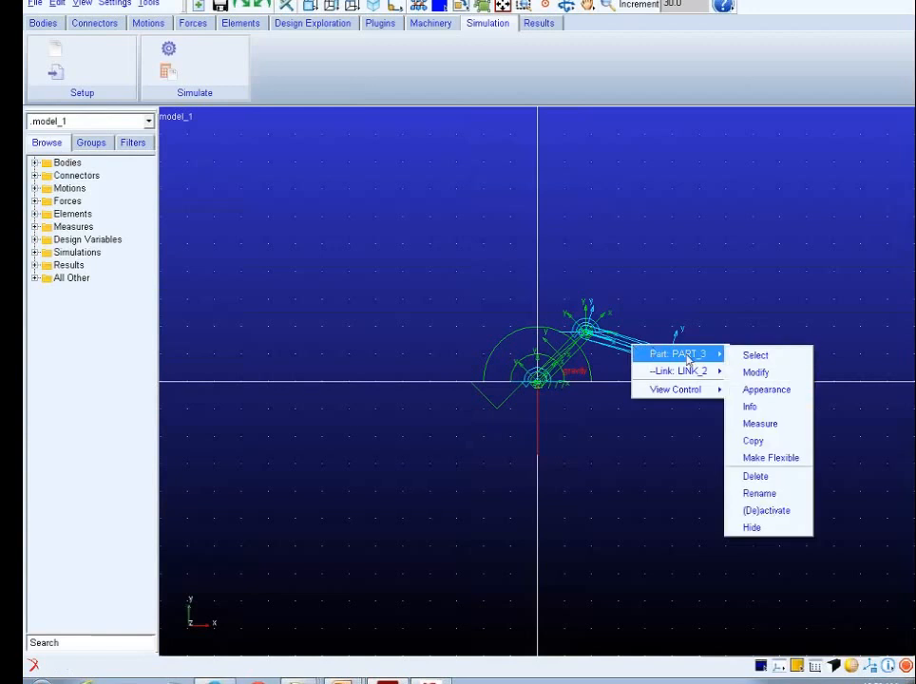
pyautogui.click(769, 461)
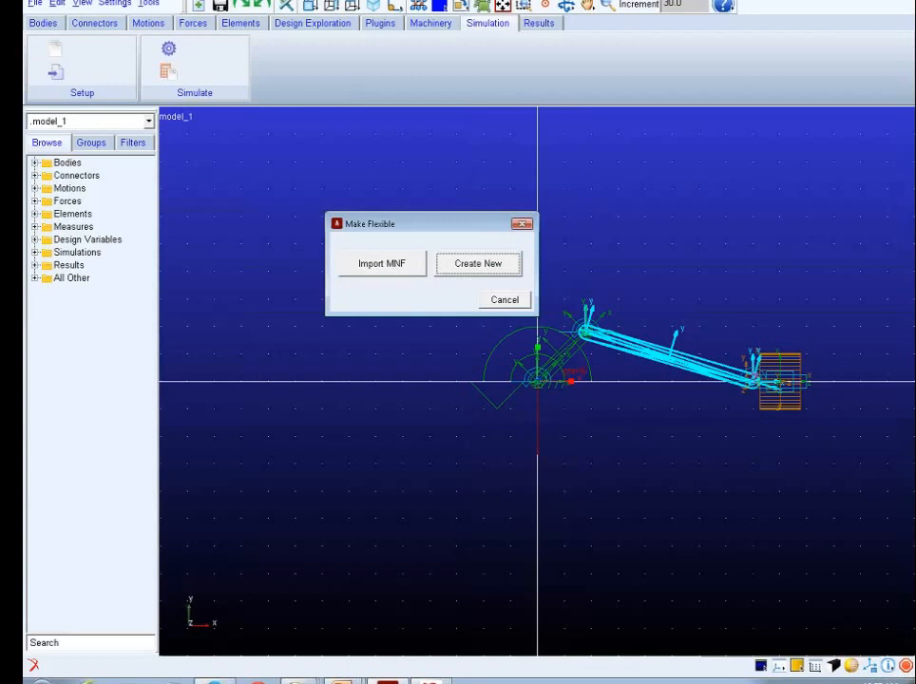
pyautogui.click(366, 270)
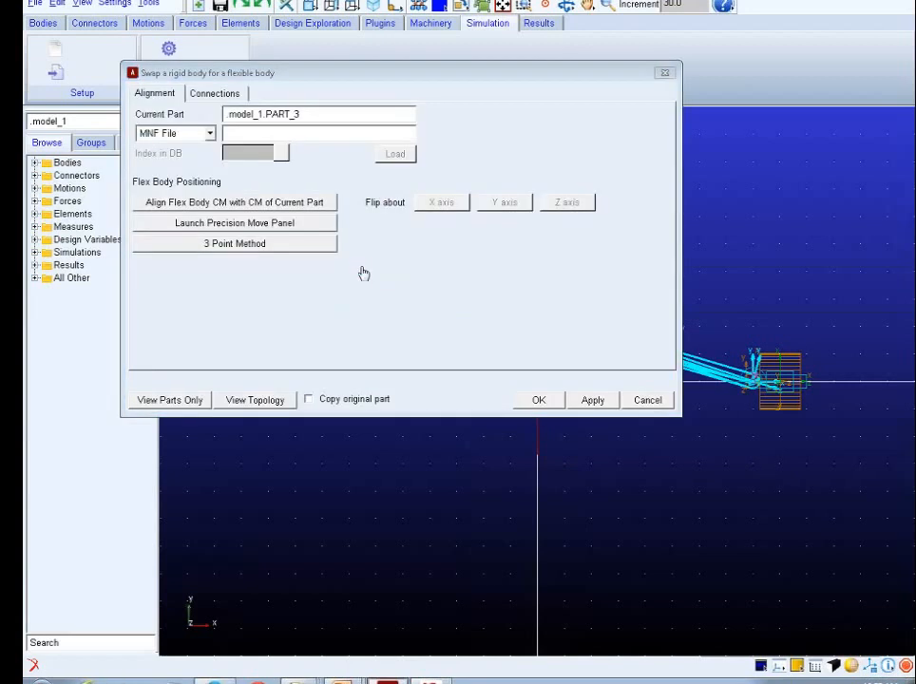
# Choose link_0.mnf from the live_flex folder as the MNF file that replaces rigid PART_3.
pyautogui.rightClick(266, 135)
pyautogui.click(291, 145)
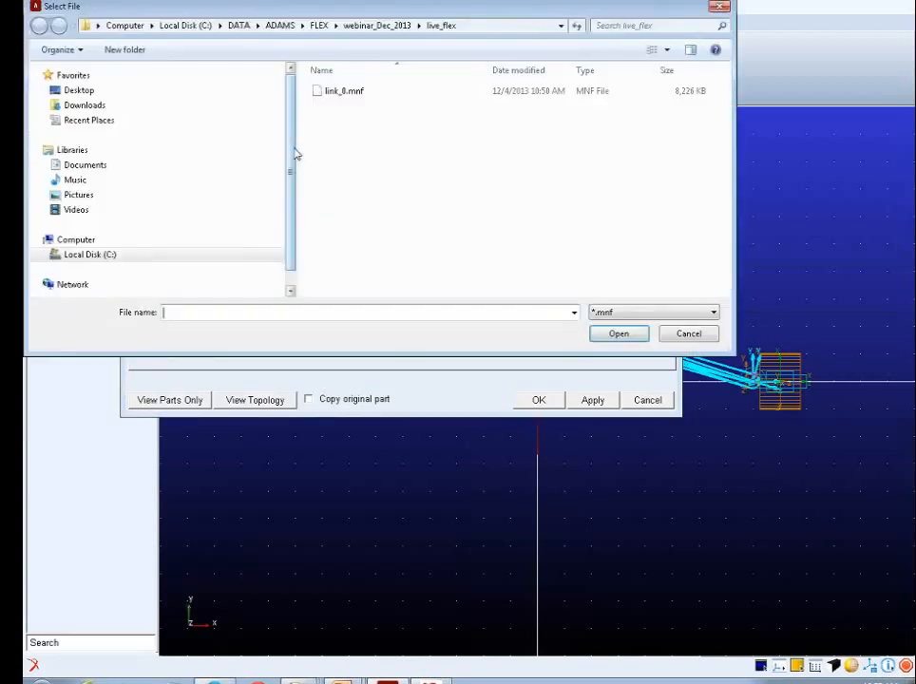
pyautogui.doubleClick(340, 91)
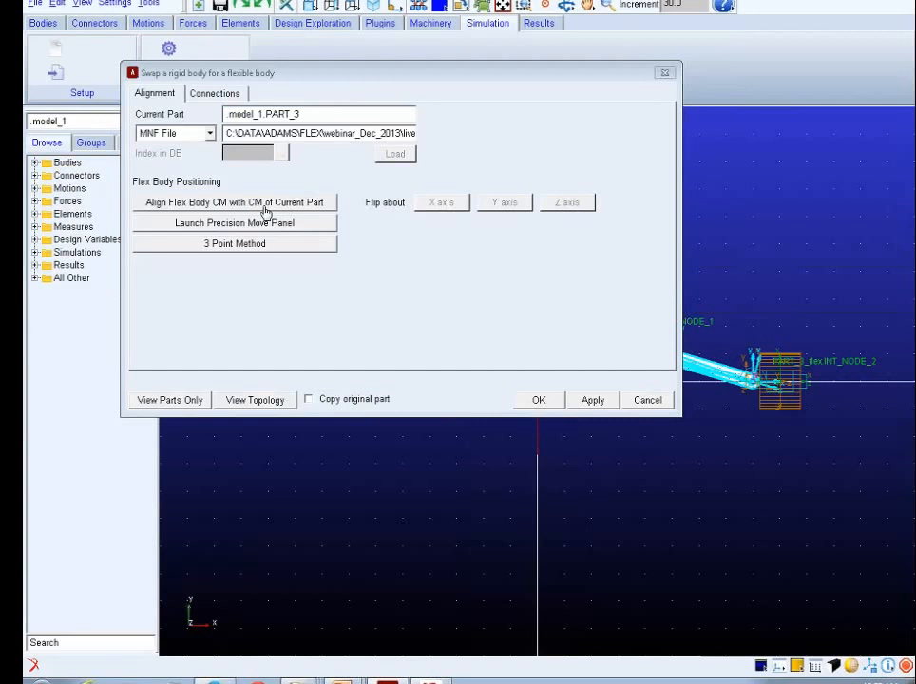
# Align the flexible body's centre of mass with that of PART_3, and complete the swap with the listed marker connections.
pyautogui.moveTo(378, 82); pyautogui.dragTo(291, 349)
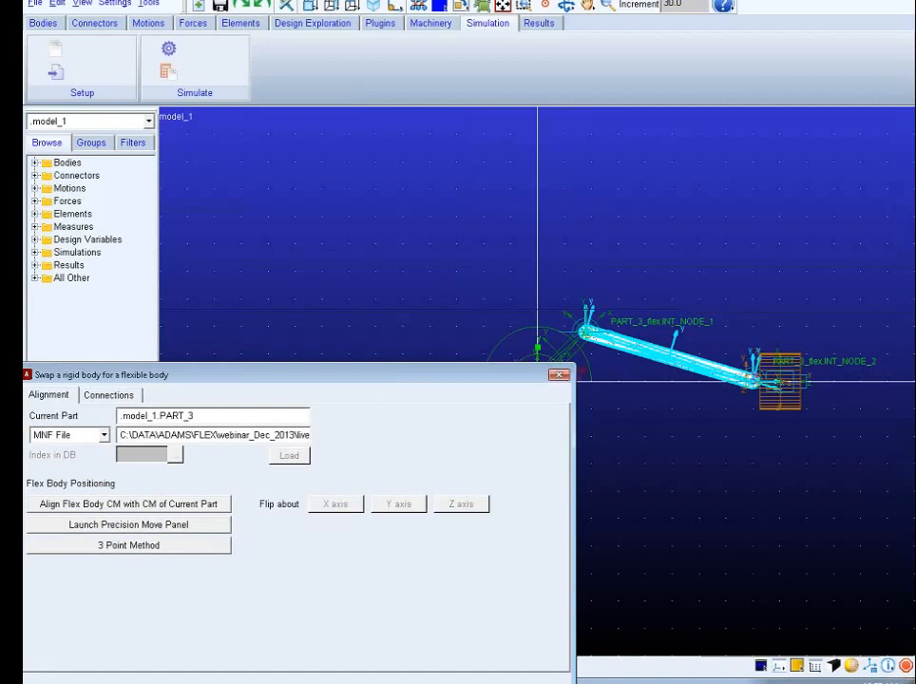
pyautogui.click(300, 165)
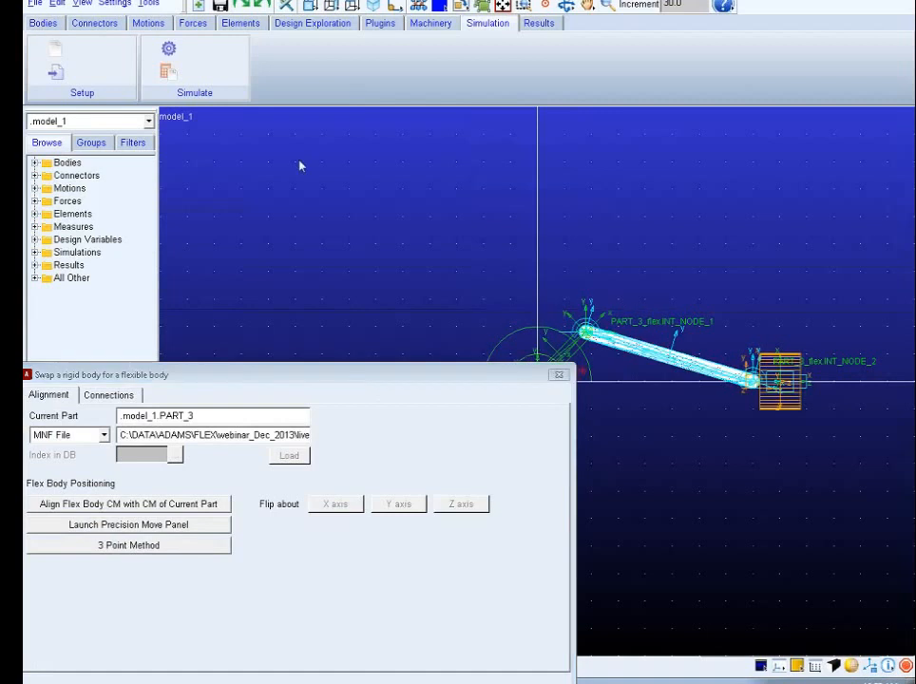
pyautogui.moveTo(570, 302); pyautogui.dragTo(633, 364)
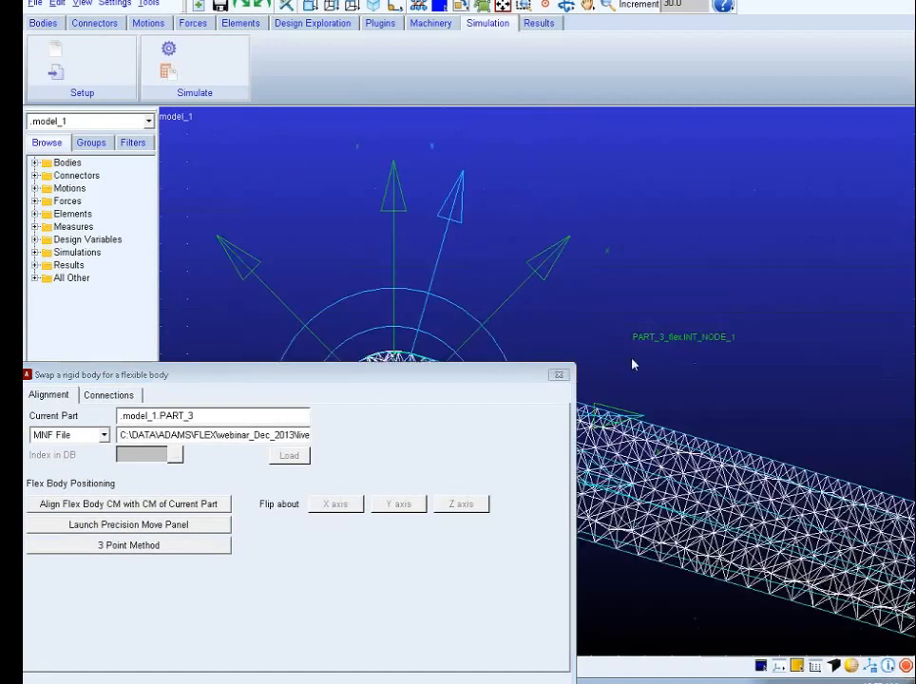
pyautogui.moveTo(440, 380); pyautogui.dragTo(529, 236)
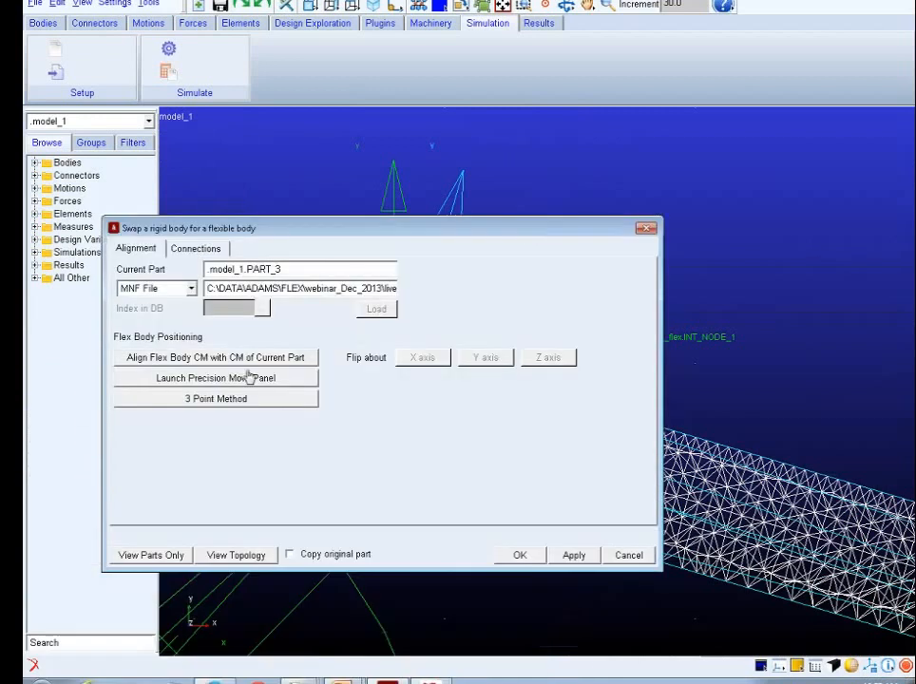
pyautogui.click(186, 359)
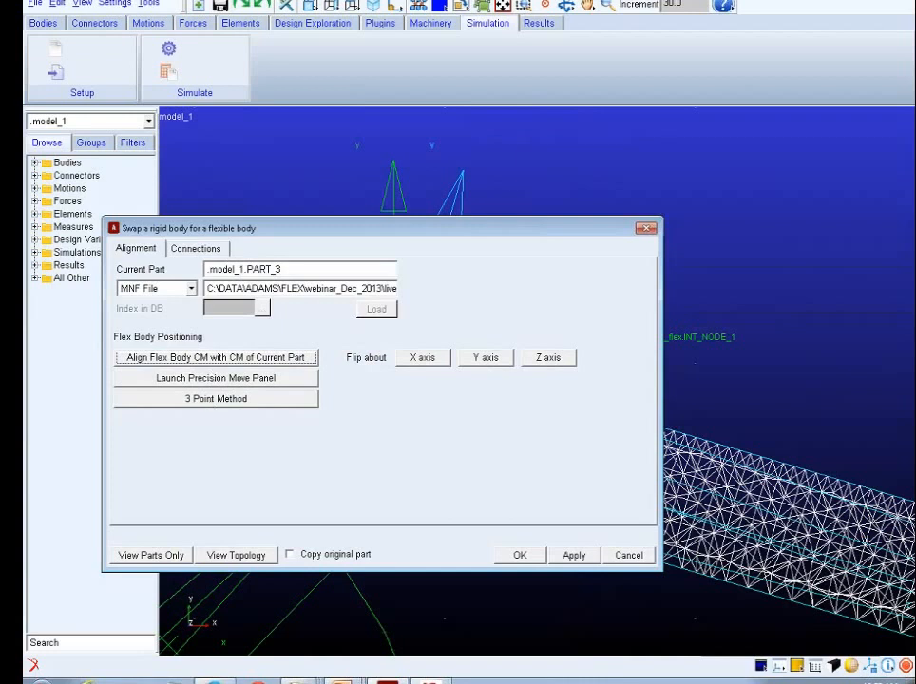
pyautogui.click(194, 251)
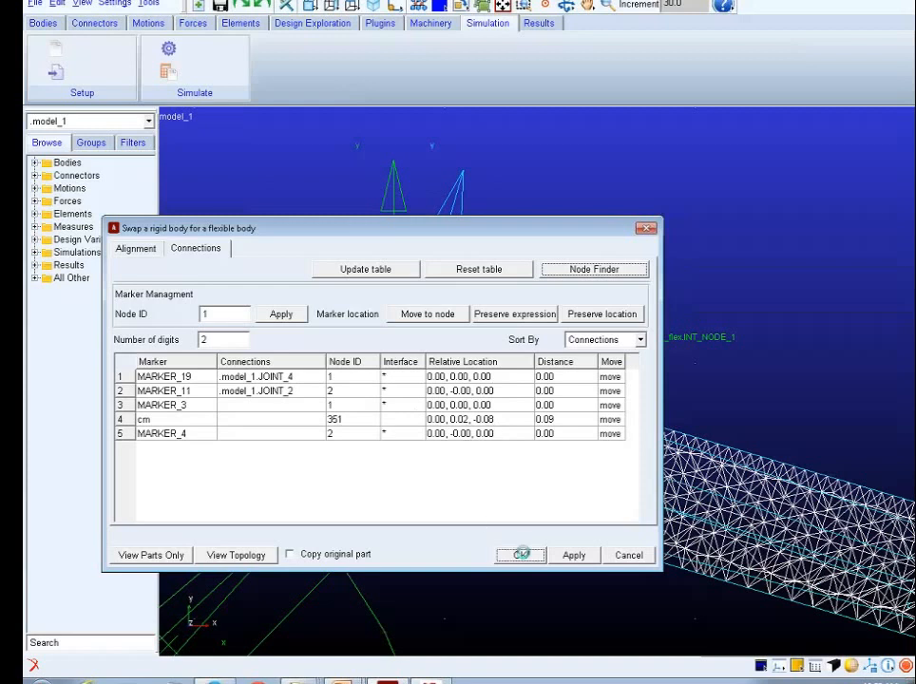
pyautogui.click(520, 554)
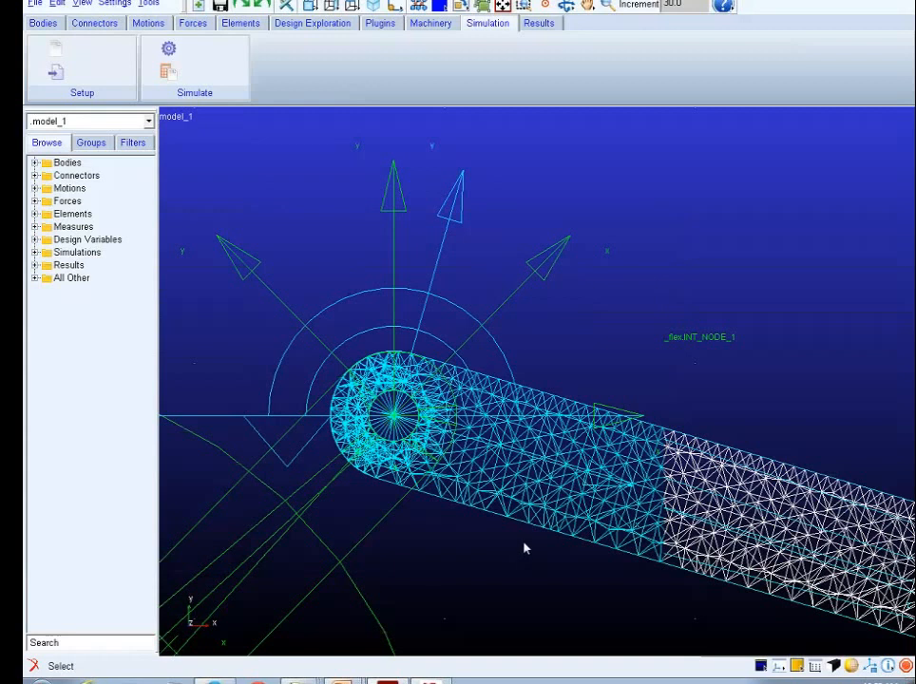
# Start a point-to-point measure and open its advanced definition.
pyautogui.press('t')
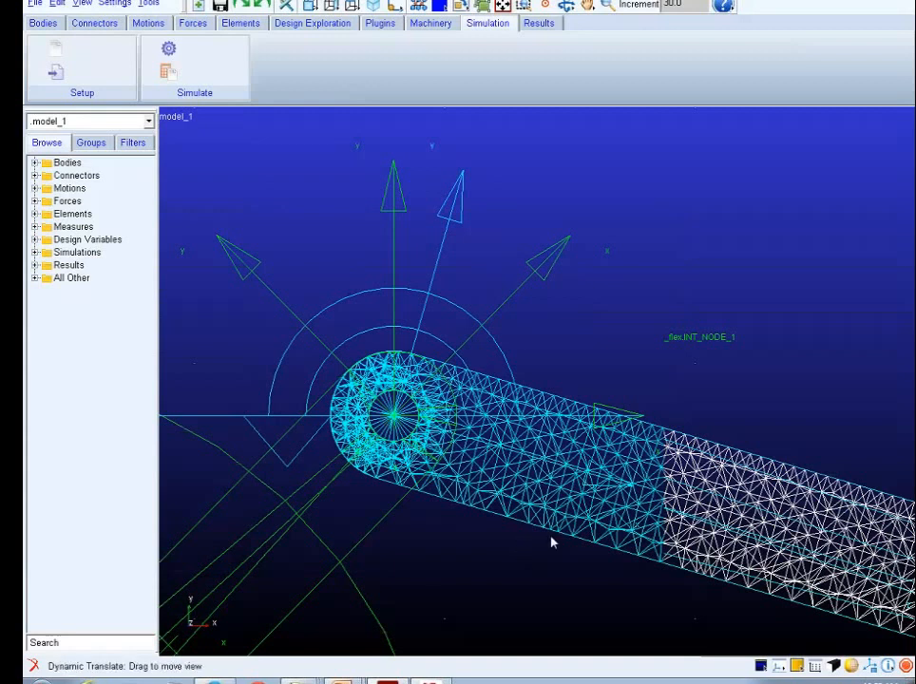
pyautogui.moveTo(551, 542); pyautogui.dragTo(466, 393)
pyautogui.press('z')
pyautogui.press('t')
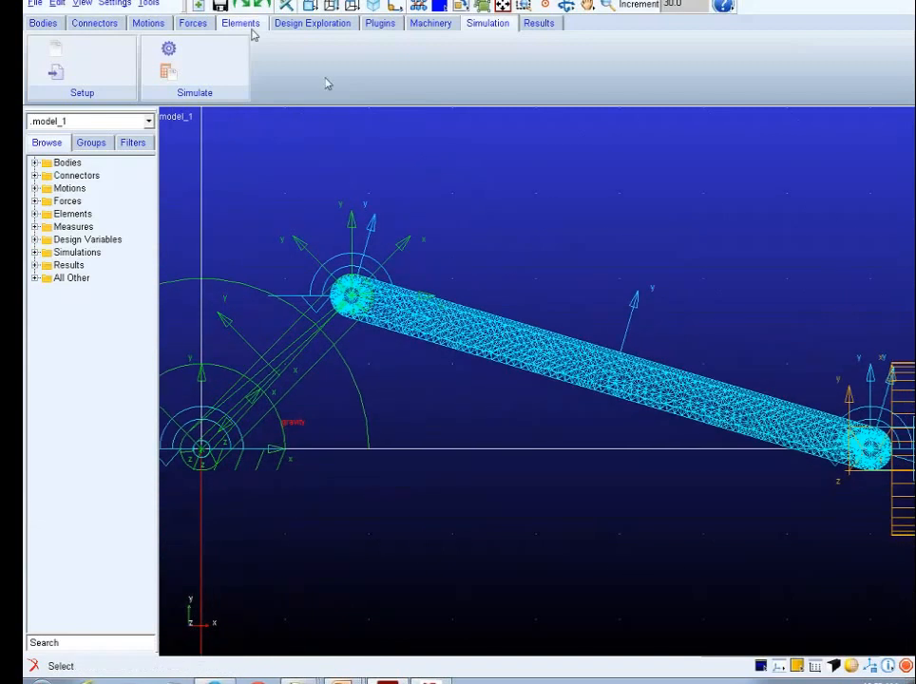
pyautogui.click(334, 23)
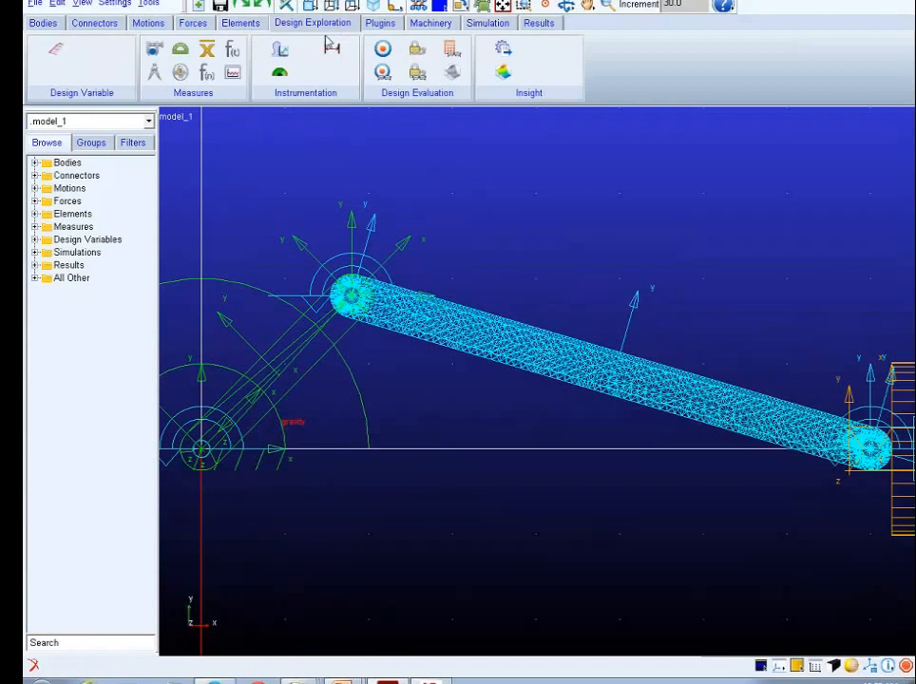
pyautogui.click(154, 72)
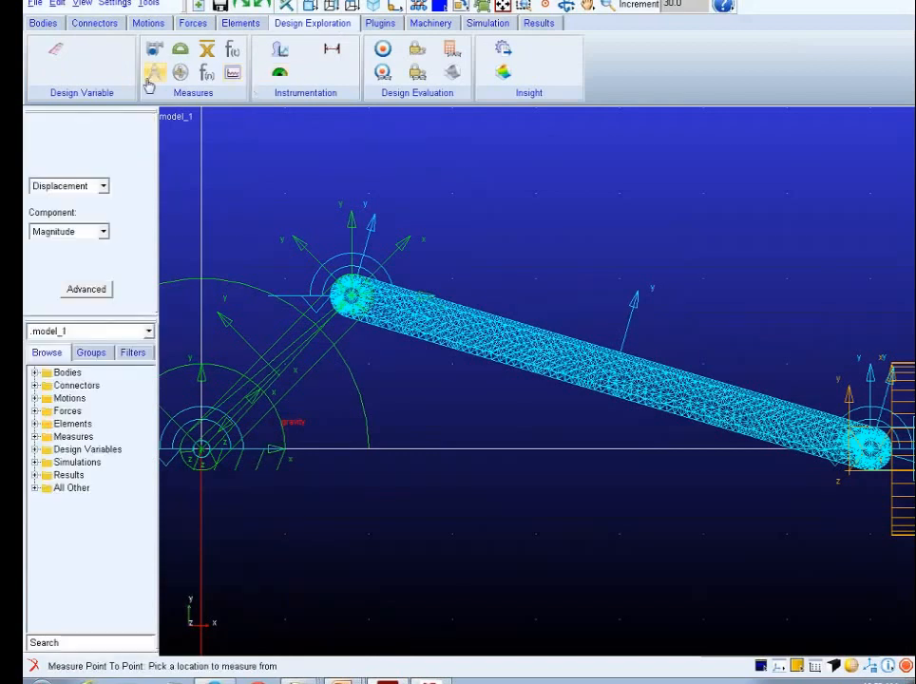
pyautogui.click(104, 301)
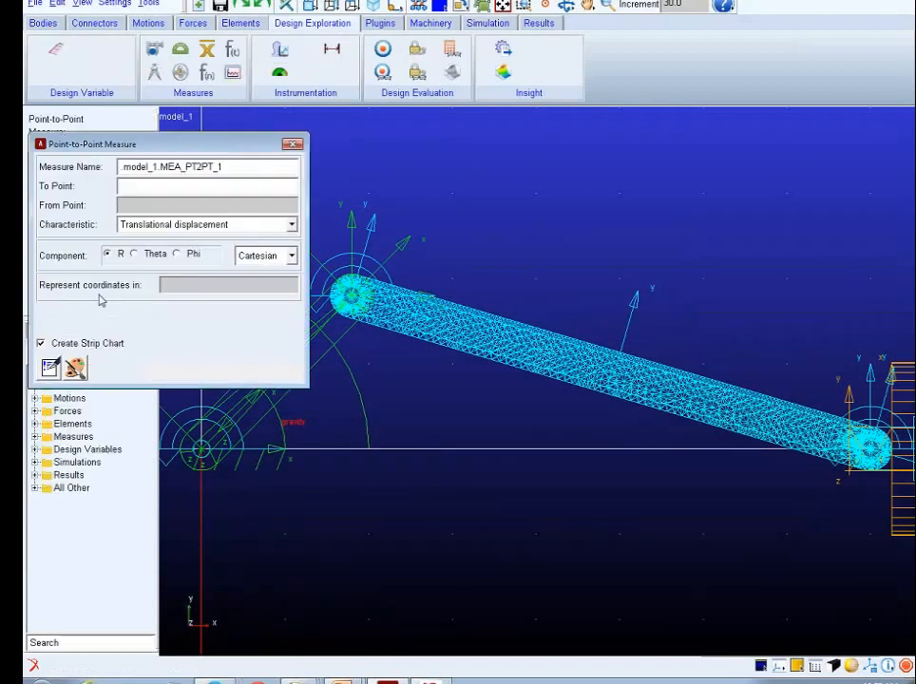
pyautogui.rightClick(164, 185)
pyautogui.moveTo(225, 197)
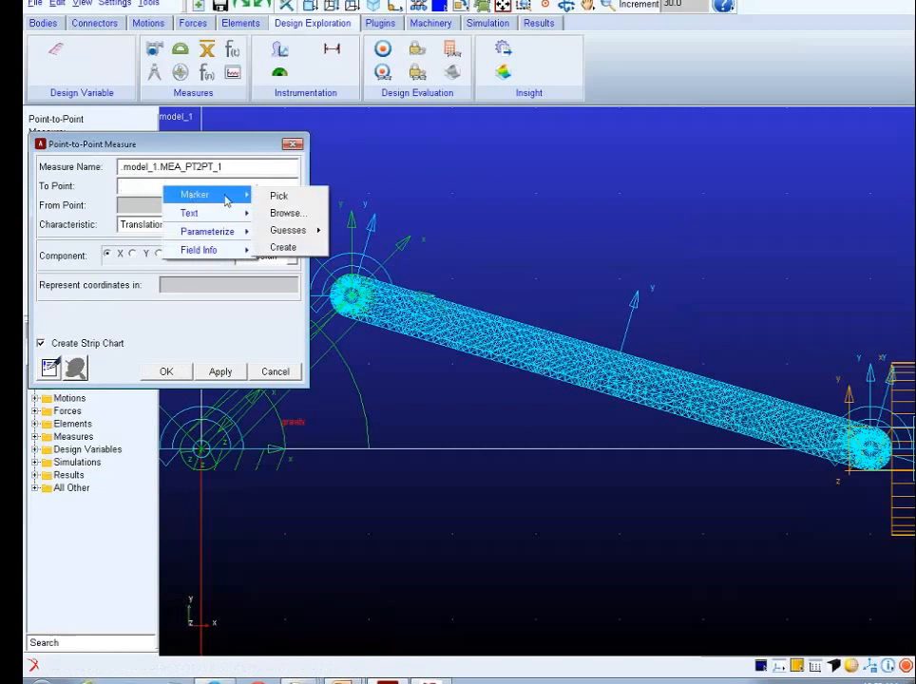
pyautogui.click(279, 196)
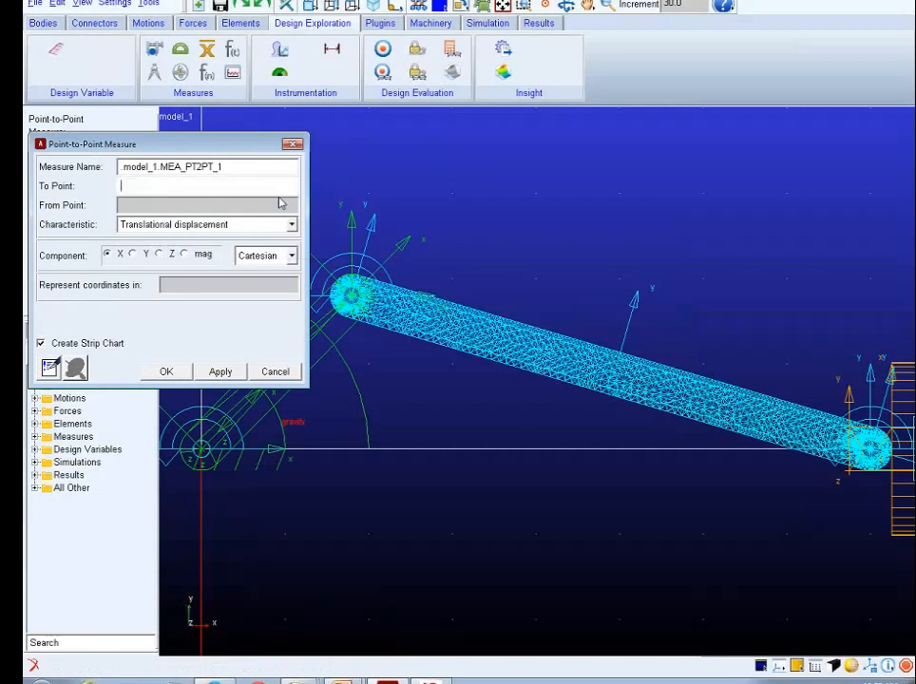
pyautogui.rightClick(354, 302)
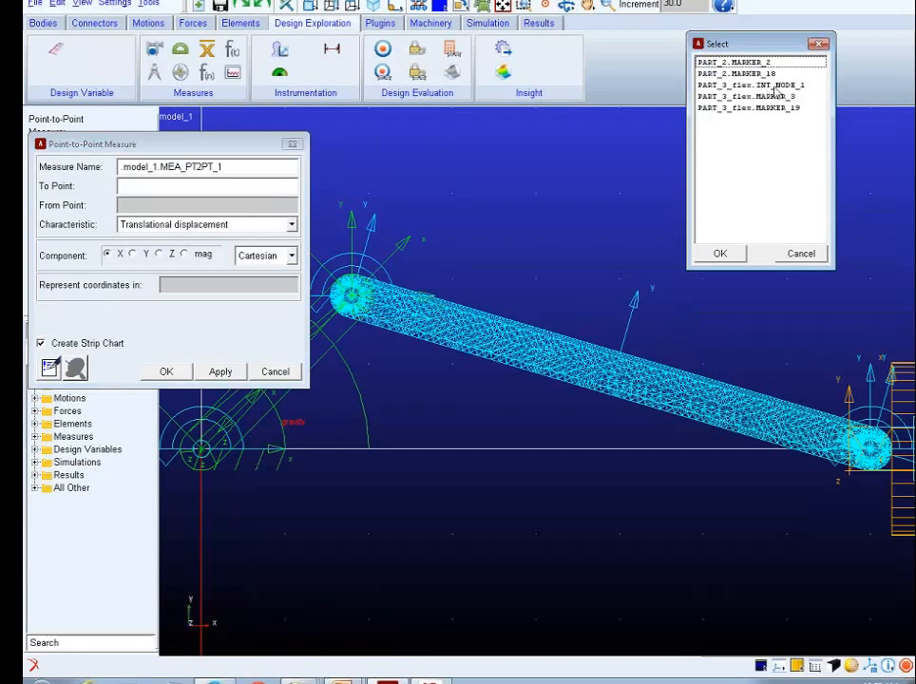
pyautogui.click(720, 254)
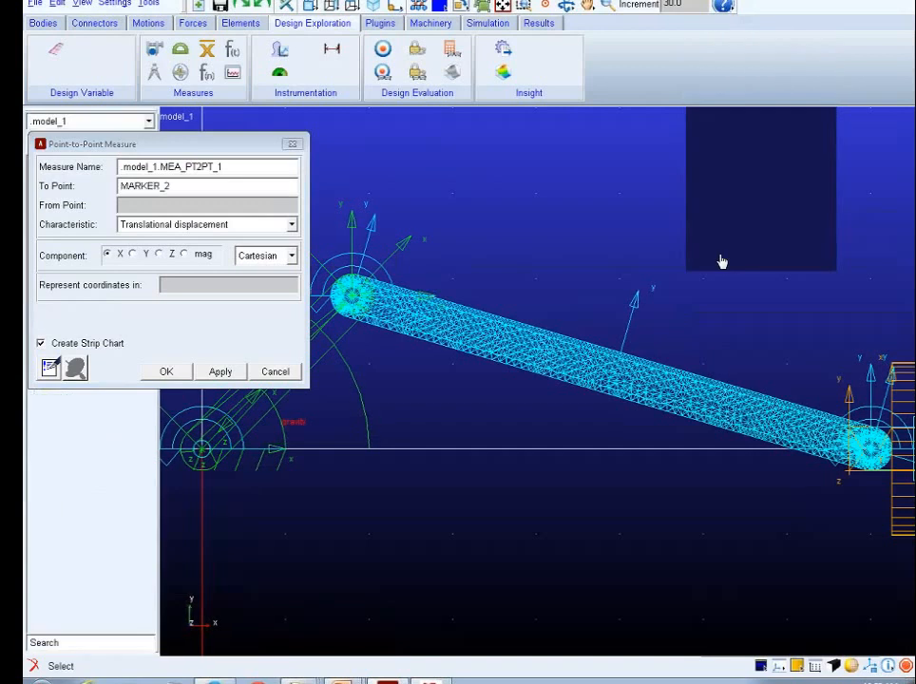
pyautogui.doubleClick(186, 193)
pyautogui.press('BackSpace')
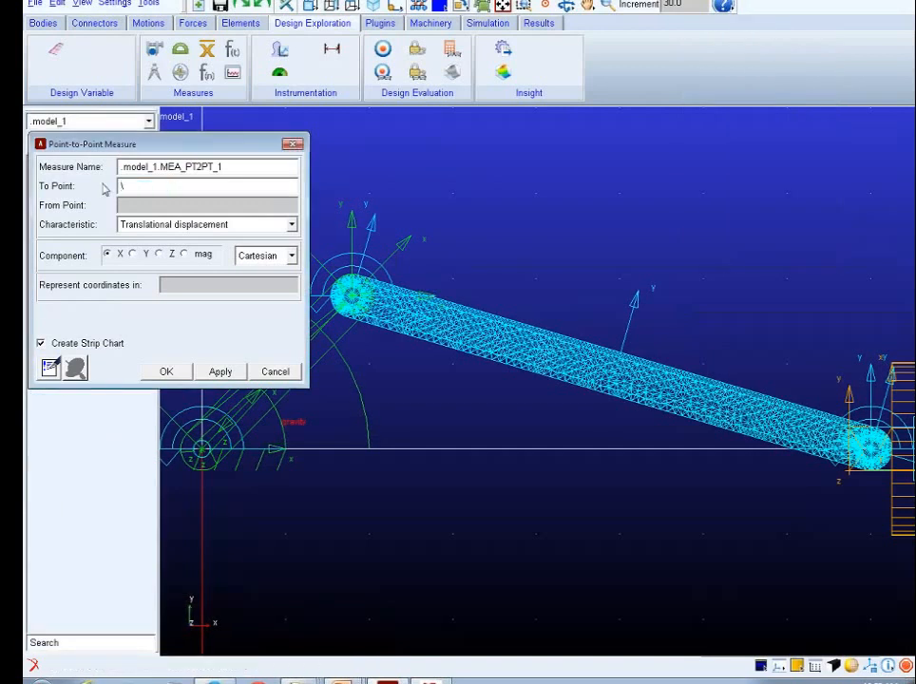
# Set the measure's To Point to PART_3_flex.INT_NODE_1 at the crank end of the flexible link.
pyautogui.rightClick(133, 186)
pyautogui.moveTo(186, 190)
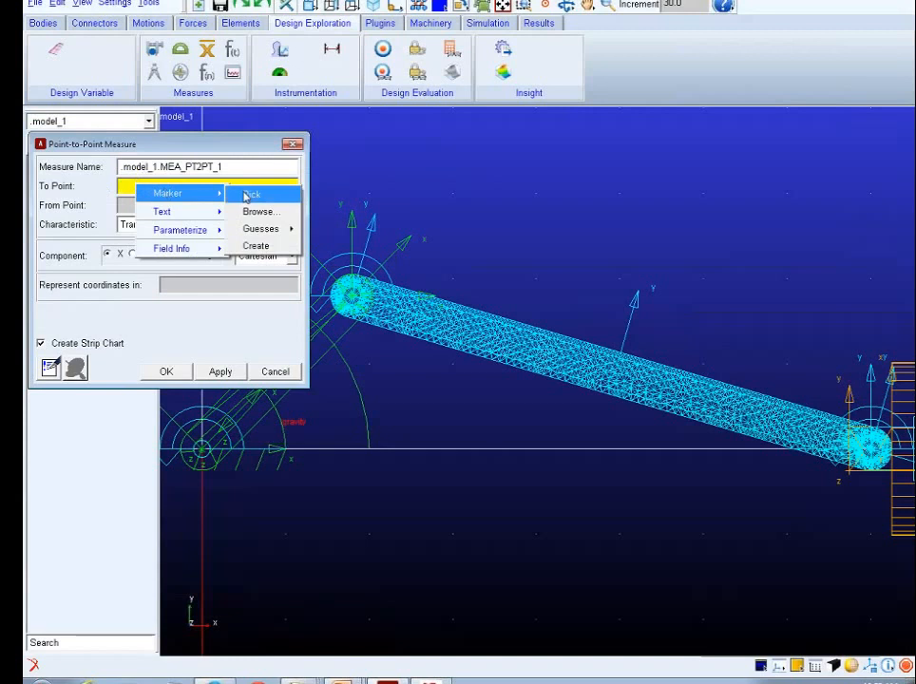
pyautogui.click(245, 194)
pyautogui.rightClick(352, 298)
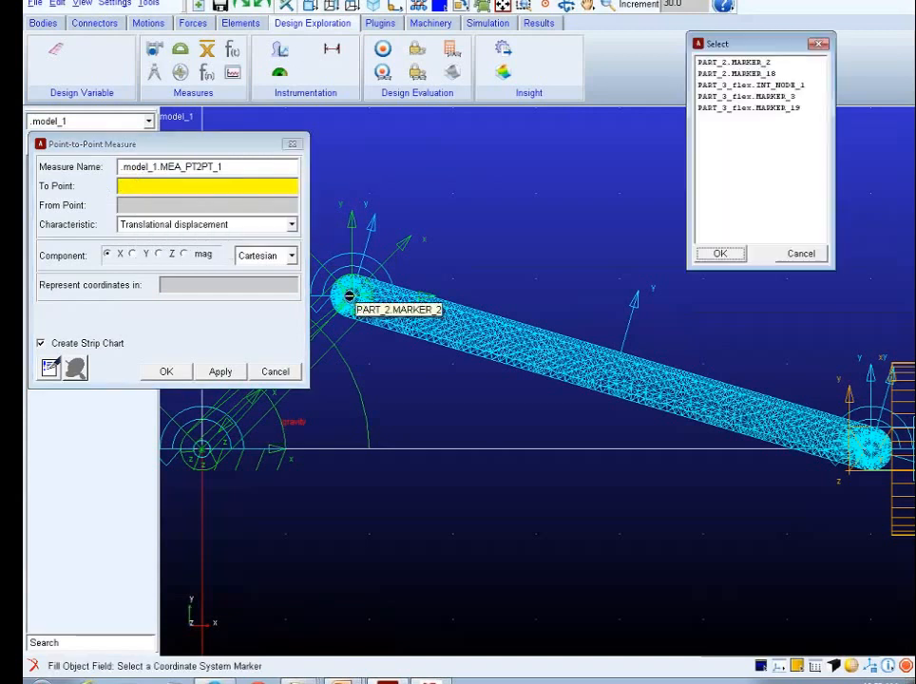
pyautogui.click(732, 85)
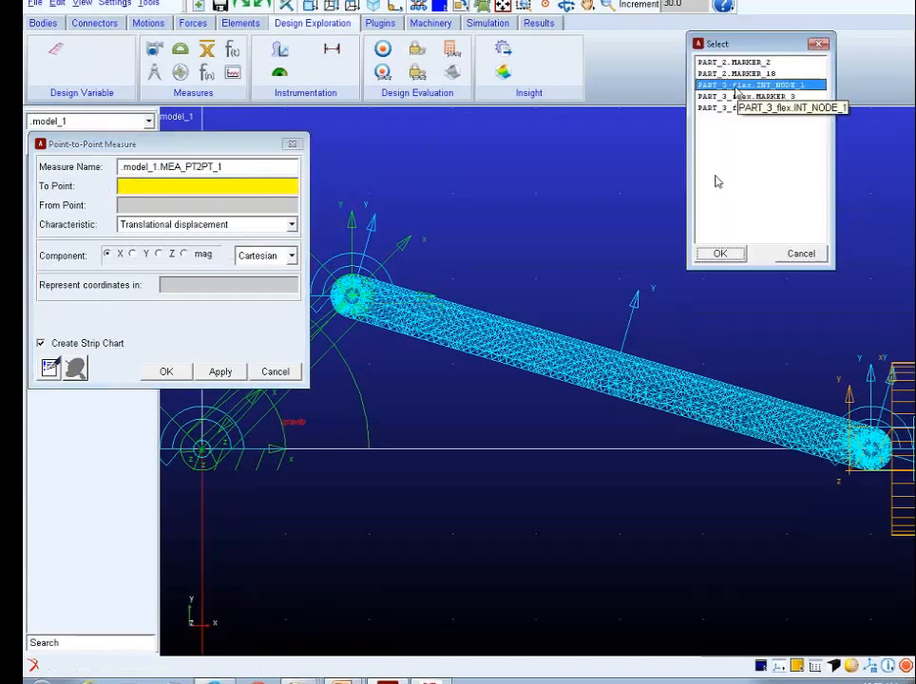
pyautogui.click(721, 253)
# Set the From Point to INT_NODE_2 and create the translational displacement measure with the magnitude component and a strip chart.
pyautogui.click(186, 205)
pyautogui.rightClick(187, 206)
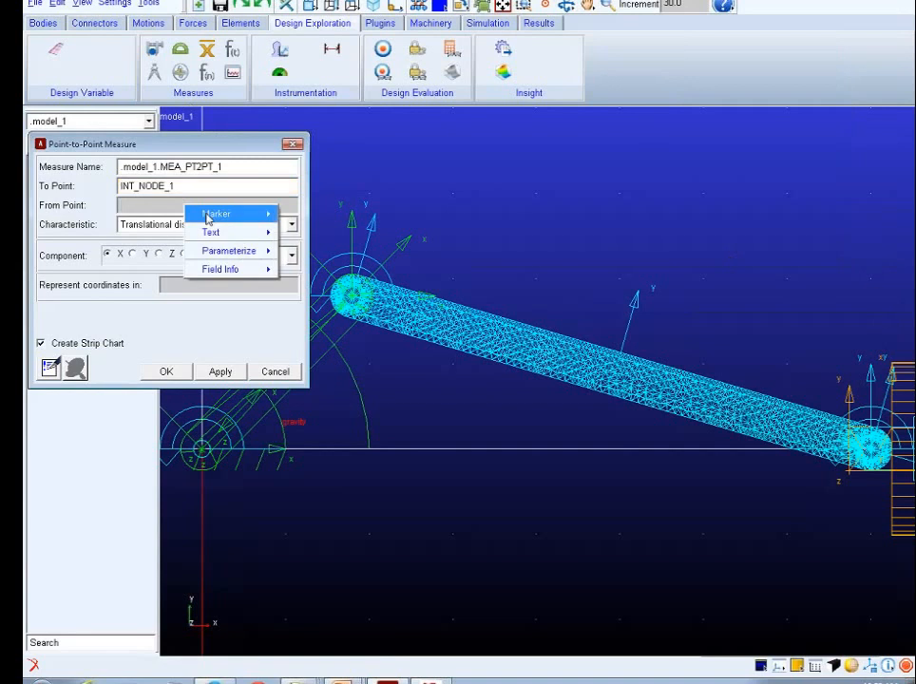
pyautogui.moveTo(229, 216)
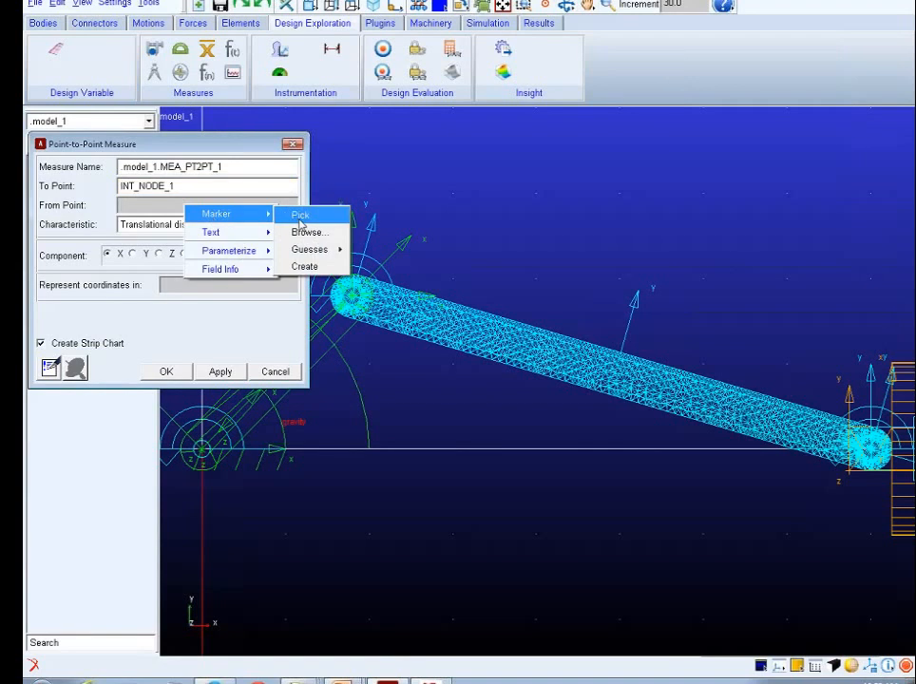
pyautogui.moveTo(346, 253)
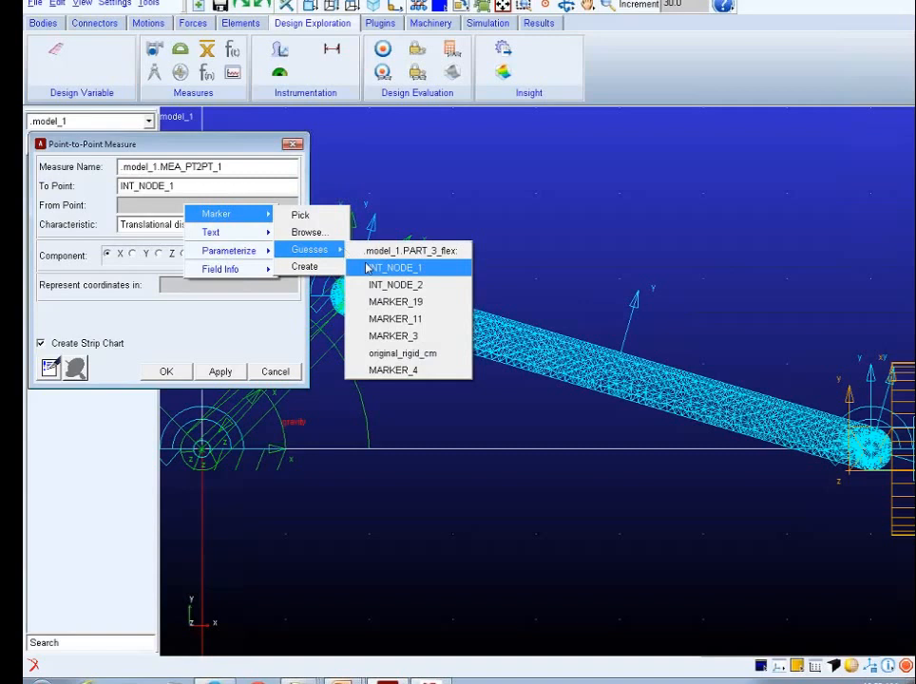
pyautogui.click(394, 284)
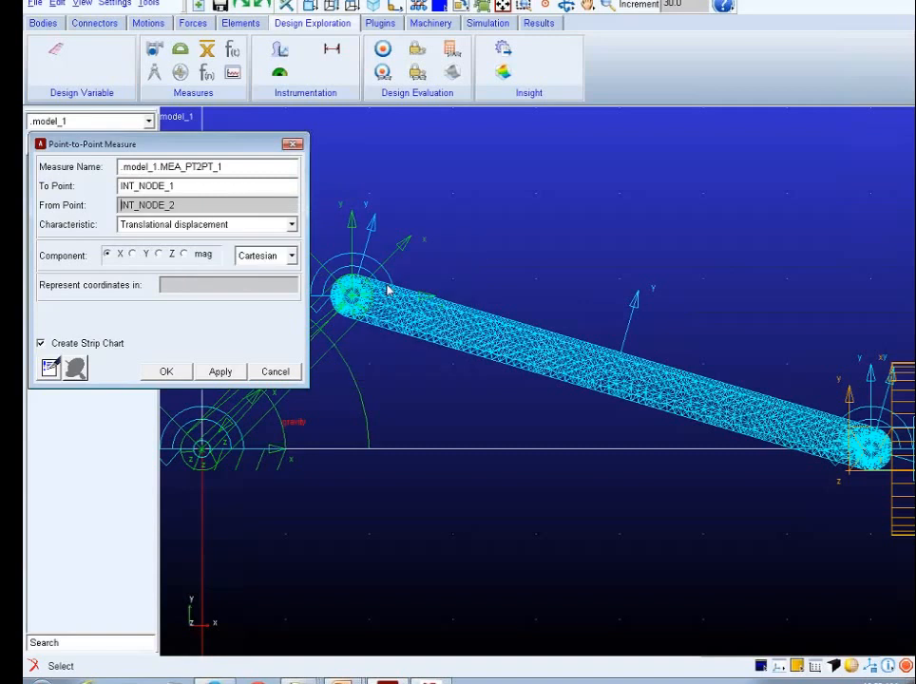
pyautogui.click(200, 255)
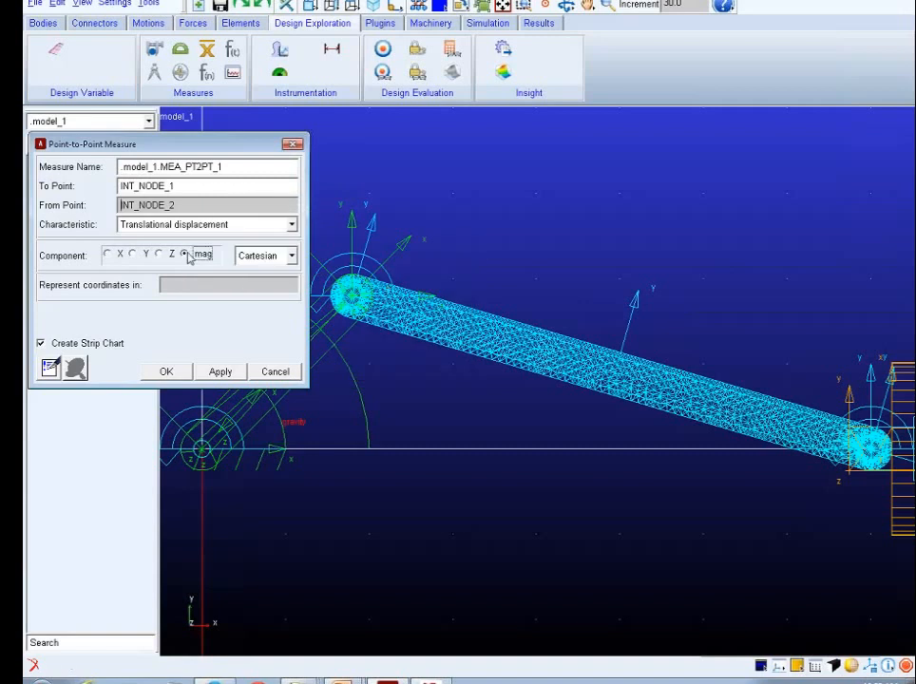
pyautogui.click(168, 372)
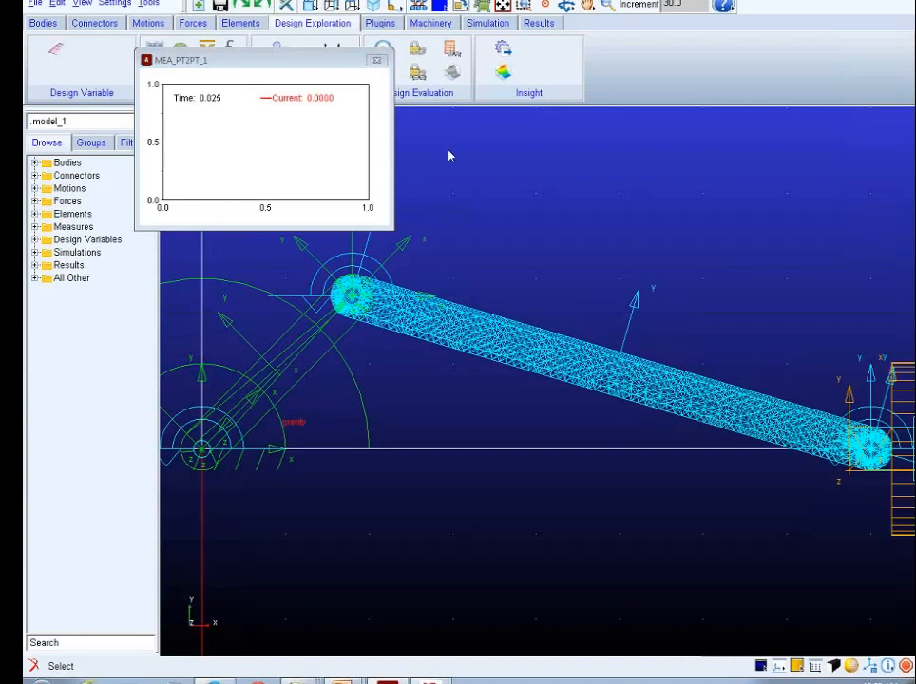
# Run an interactive simulation with an end time of .08 and 200 steps, and dismiss the solver messages.
pyautogui.click(483, 24)
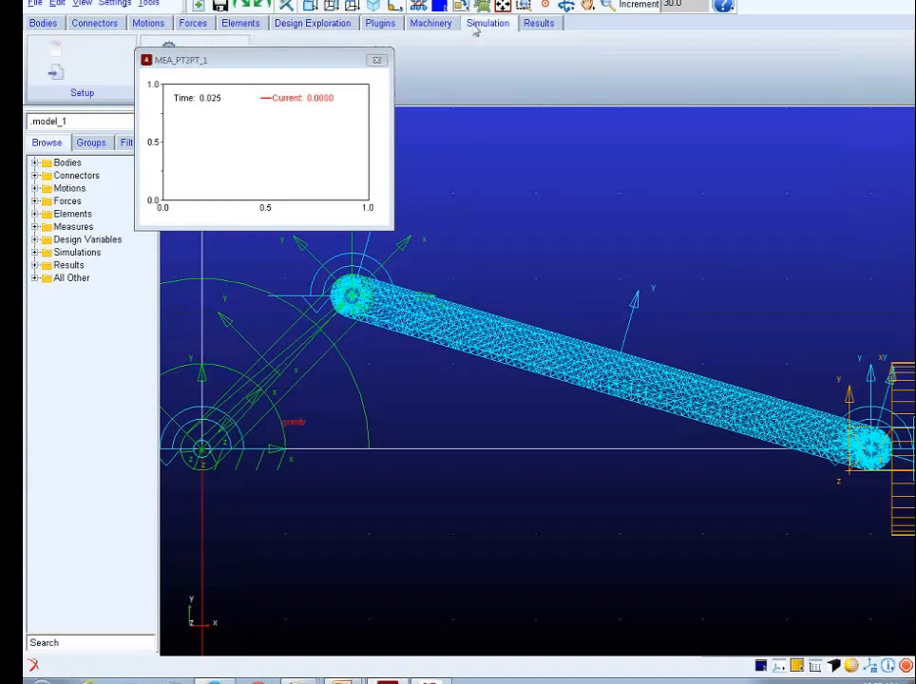
pyautogui.moveTo(247, 69); pyautogui.dragTo(258, 155)
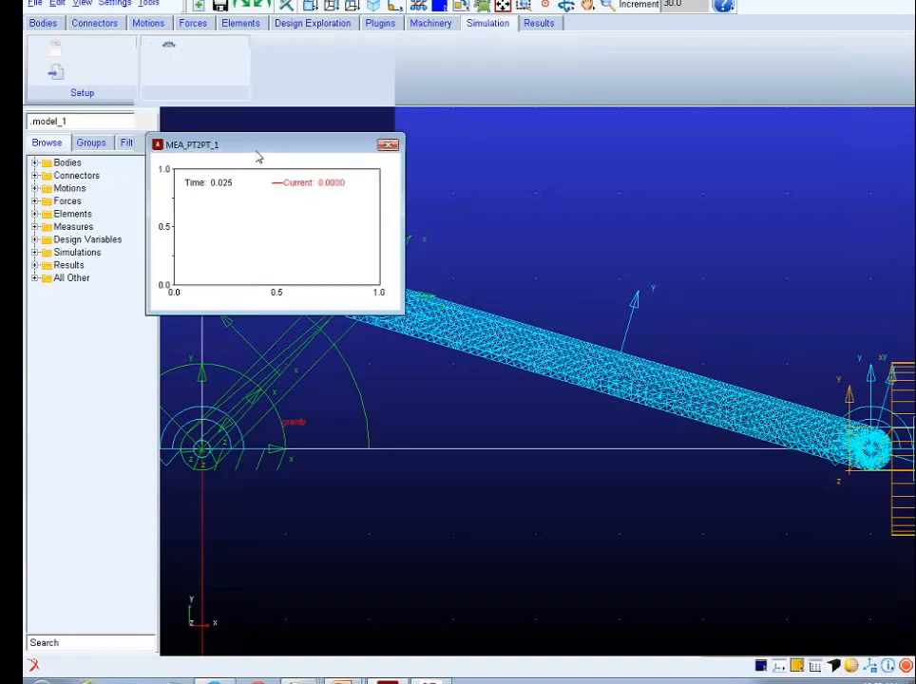
pyautogui.click(176, 51)
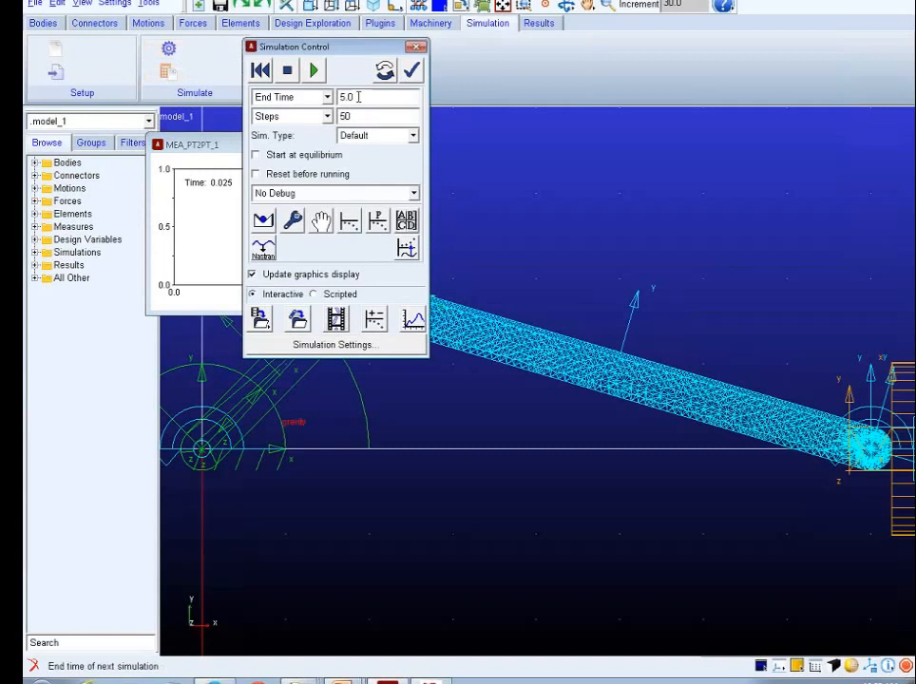
pyautogui.moveTo(360, 97); pyautogui.dragTo(302, 71)
pyautogui.write('.08')
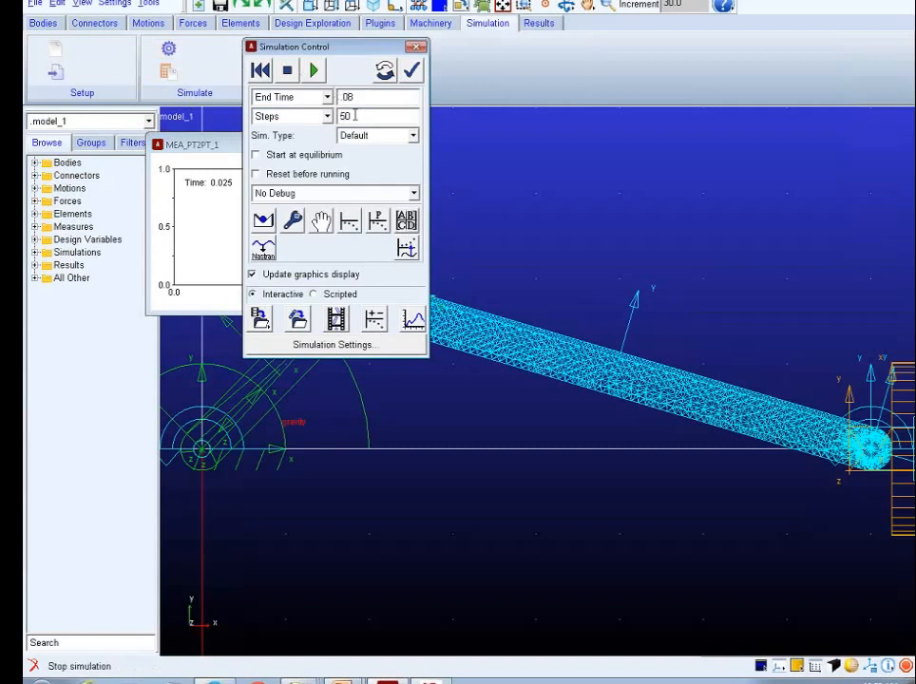
pyautogui.press('Tab')
pyautogui.write('200')
pyautogui.click(313, 70)
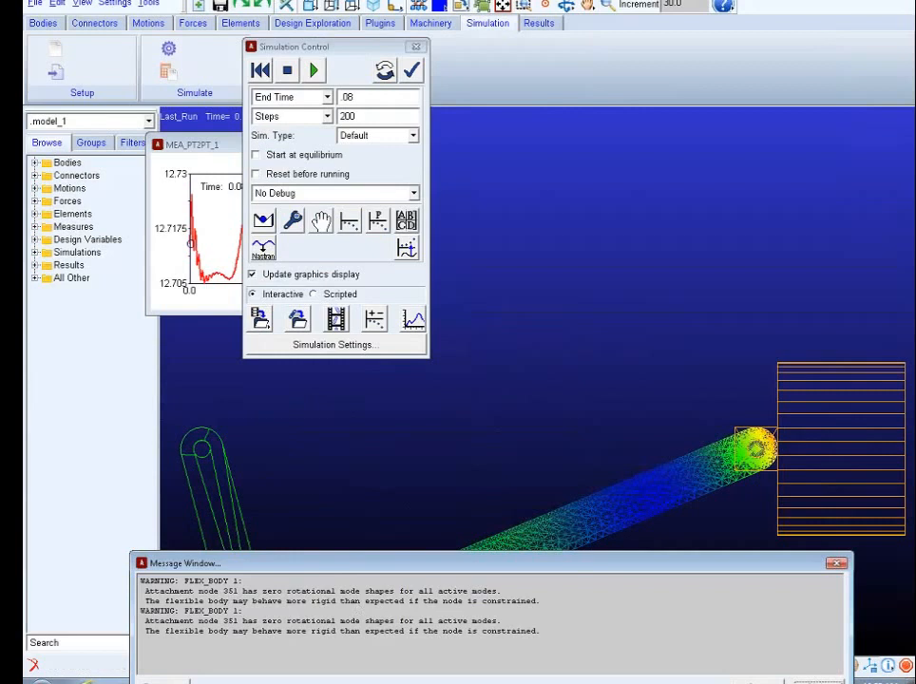
pyautogui.click(818, 683)
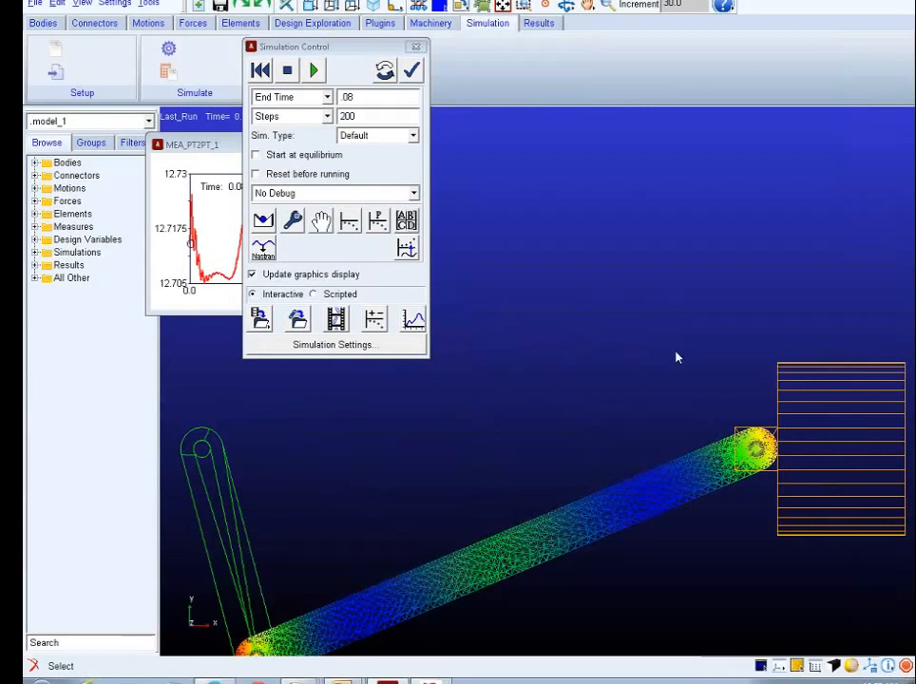
# Reset the model to its input configuration, enlarge the MEA_PT2PT_1 strip chart and uncover it to examine the curve.
pyautogui.click(286, 7)
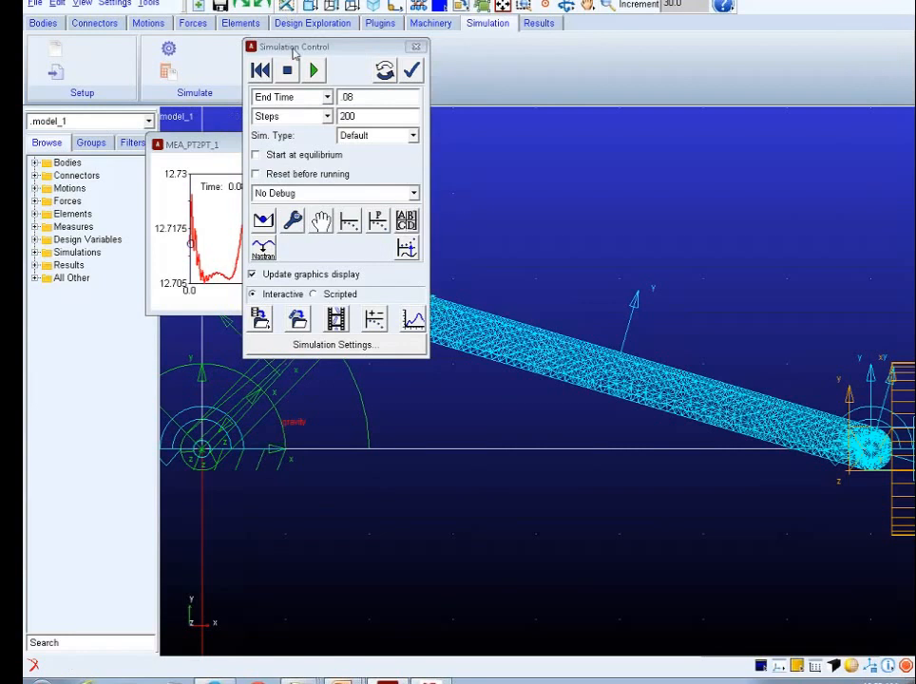
pyautogui.moveTo(276, 45); pyautogui.dragTo(494, 189)
pyautogui.click(338, 256)
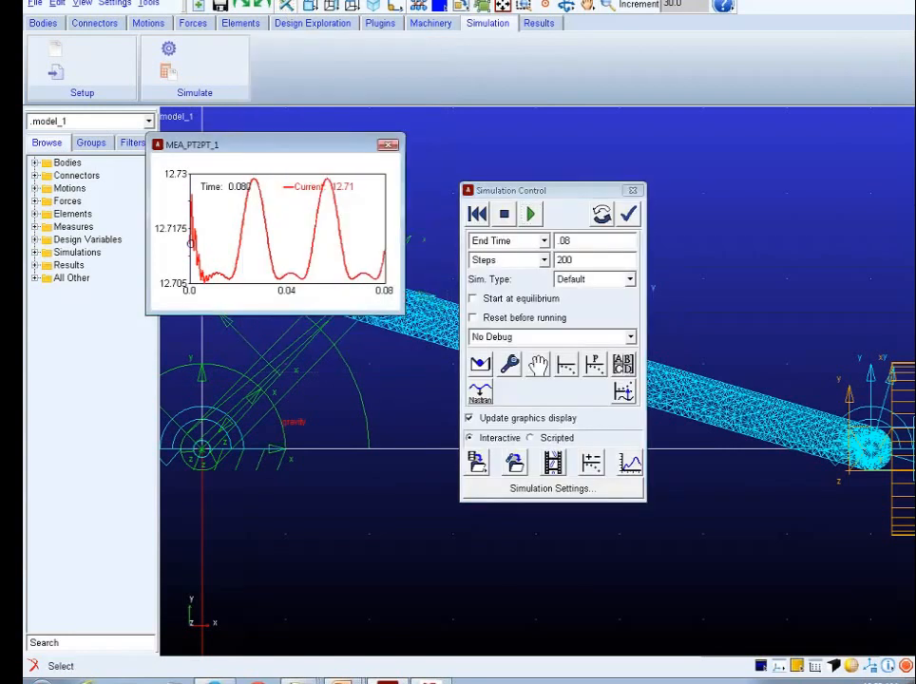
pyautogui.moveTo(404, 314); pyautogui.dragTo(485, 365)
pyautogui.moveTo(538, 190); pyautogui.dragTo(412, 435)
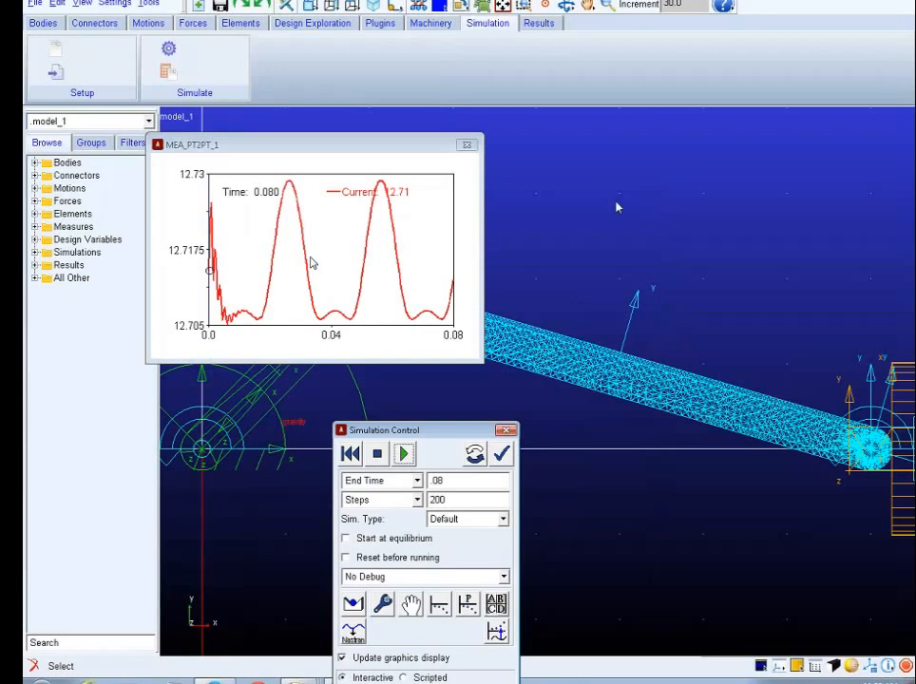
# Open the postprocessor and load the animation of the last run.
pyautogui.click(540, 24)
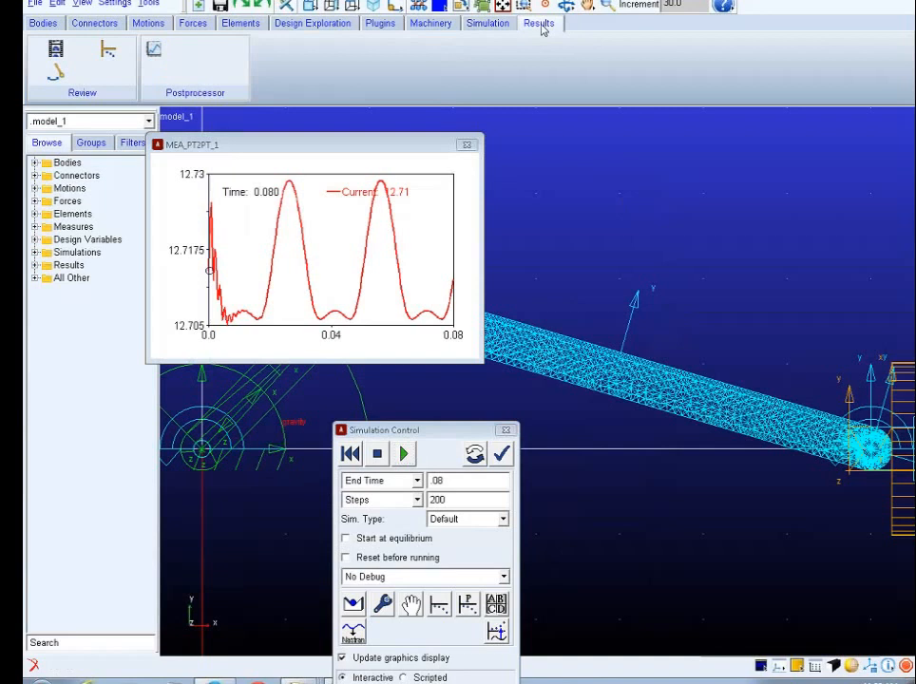
pyautogui.click(155, 53)
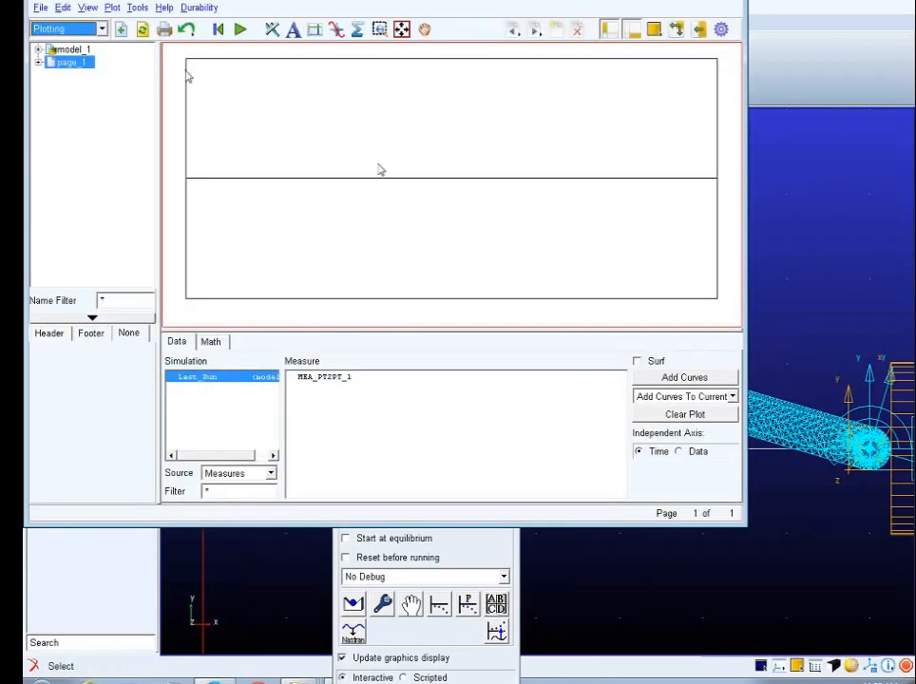
pyautogui.rightClick(336, 214)
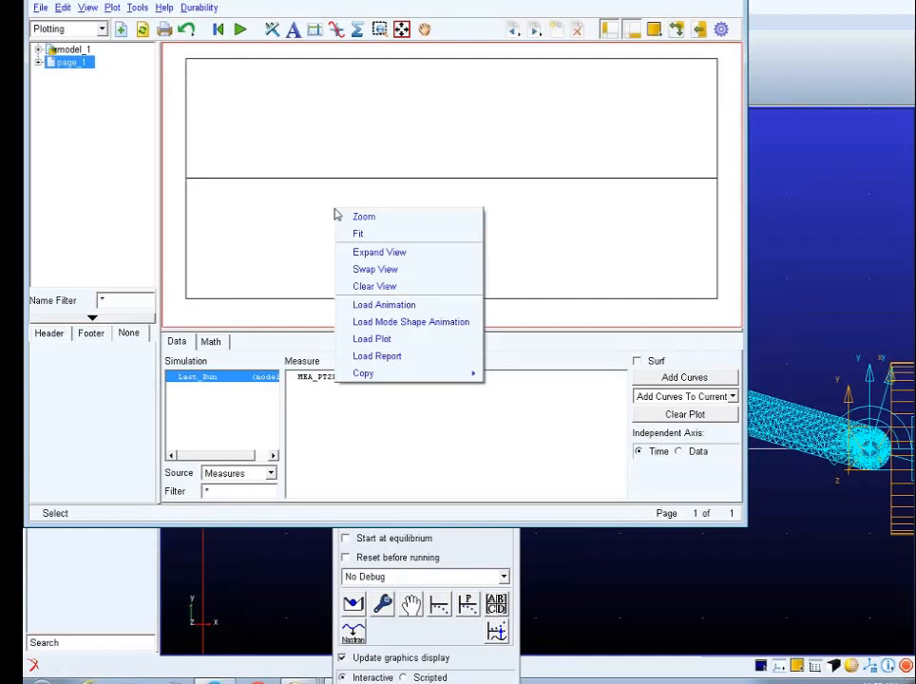
pyautogui.click(403, 321)
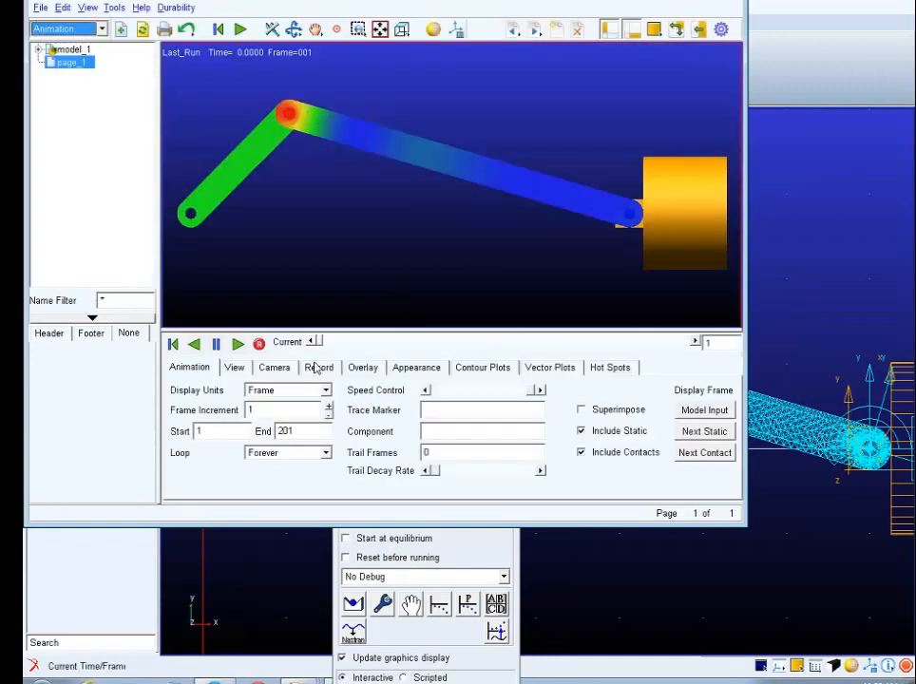
# Set the animation's contour plot type to Von Mises Stress.
pyautogui.click(466, 371)
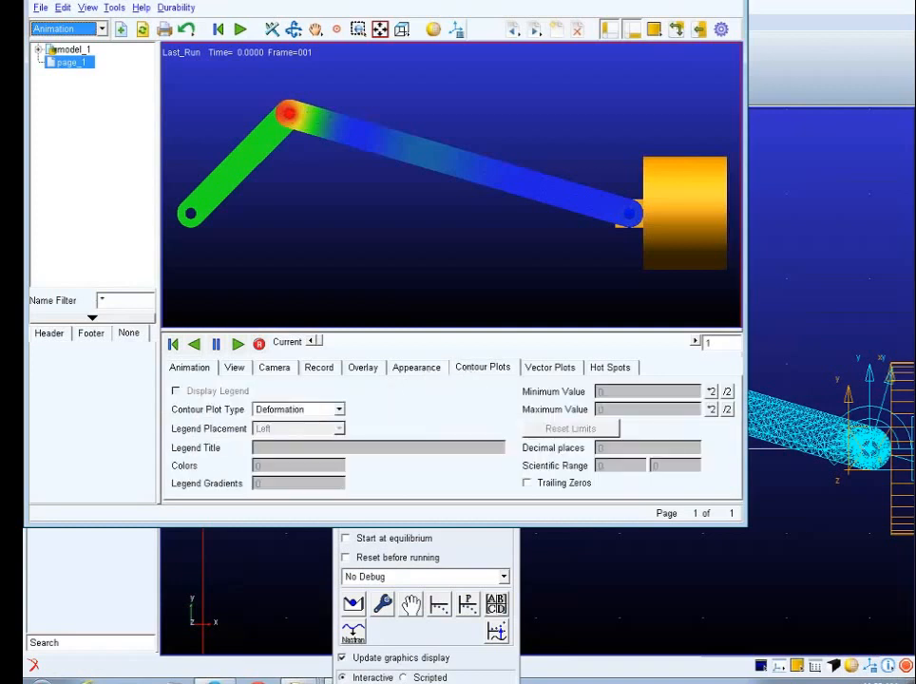
pyautogui.click(339, 410)
pyautogui.click(318, 436)
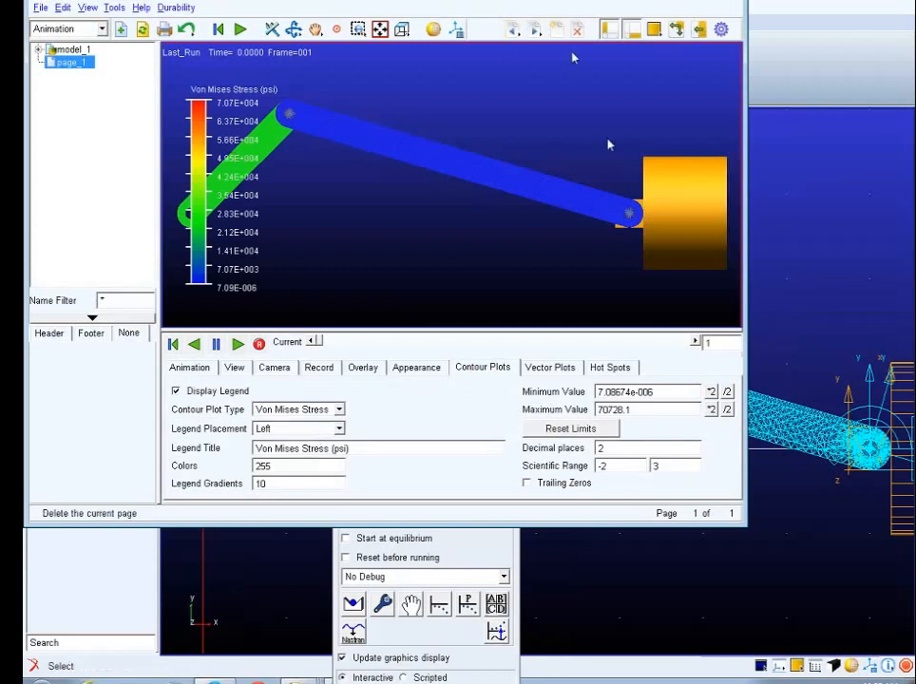
# Close the postprocessor, exit Adams without saving, and bring up the webinar_Dec_2013 folder in Windows Explorer.
pyautogui.click(722, 29)
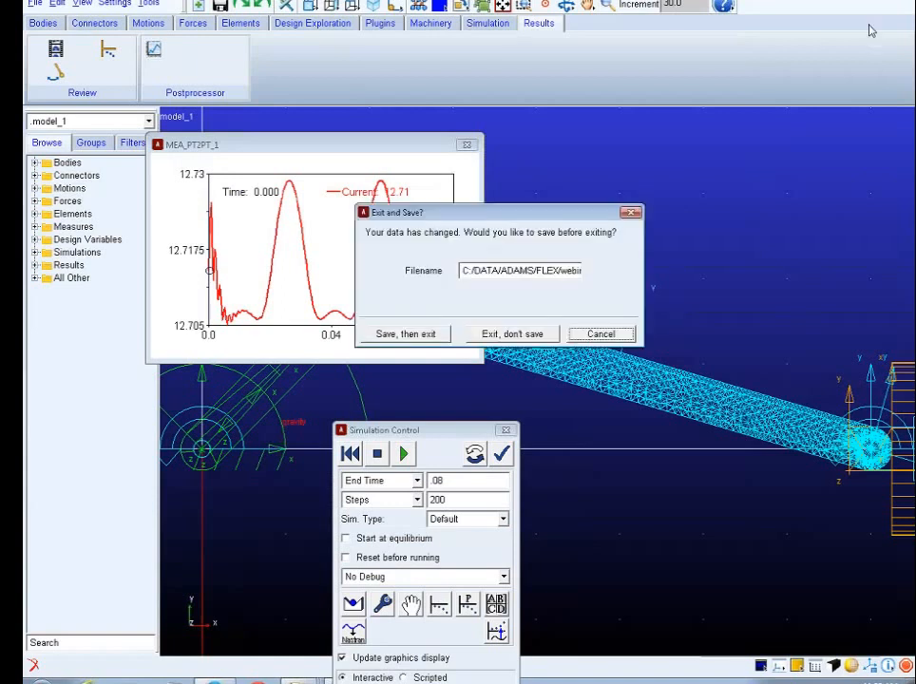
pyautogui.click(514, 337)
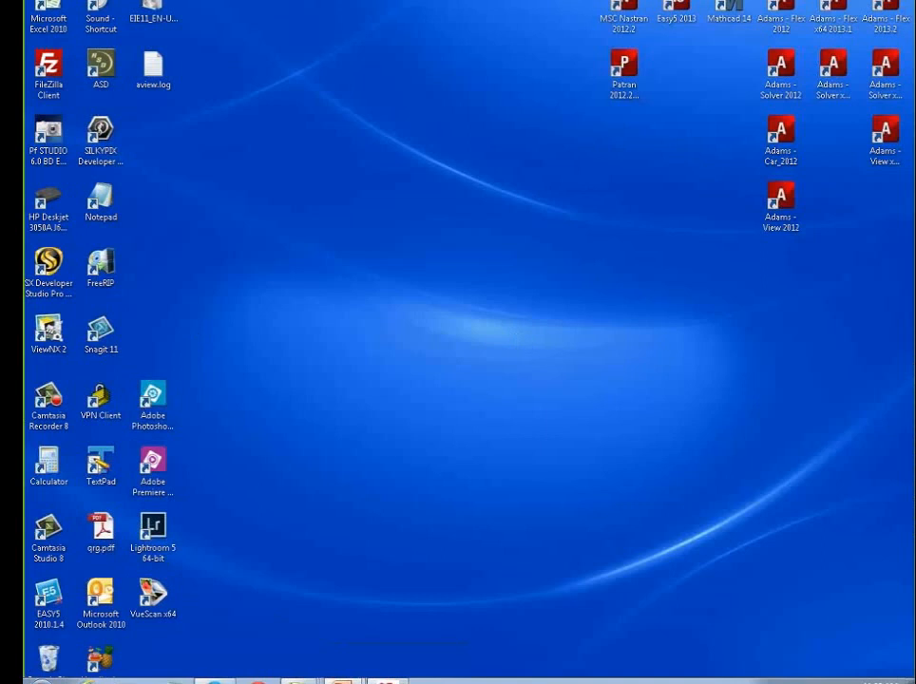
pyautogui.rightClick(299, 677)
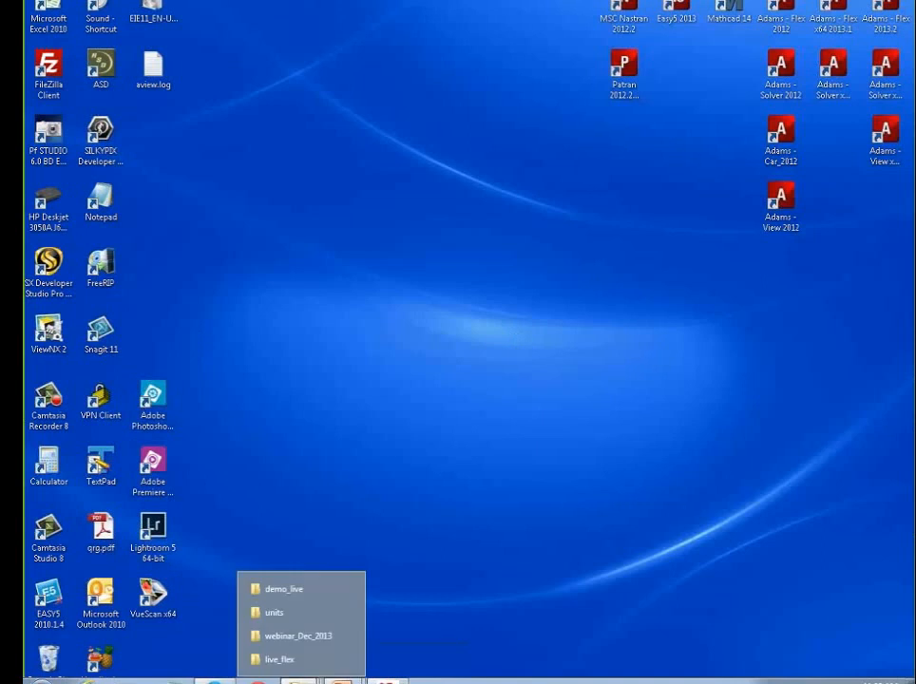
pyautogui.click(286, 636)
pyautogui.moveTo(219, 178); pyautogui.dragTo(386, 70)
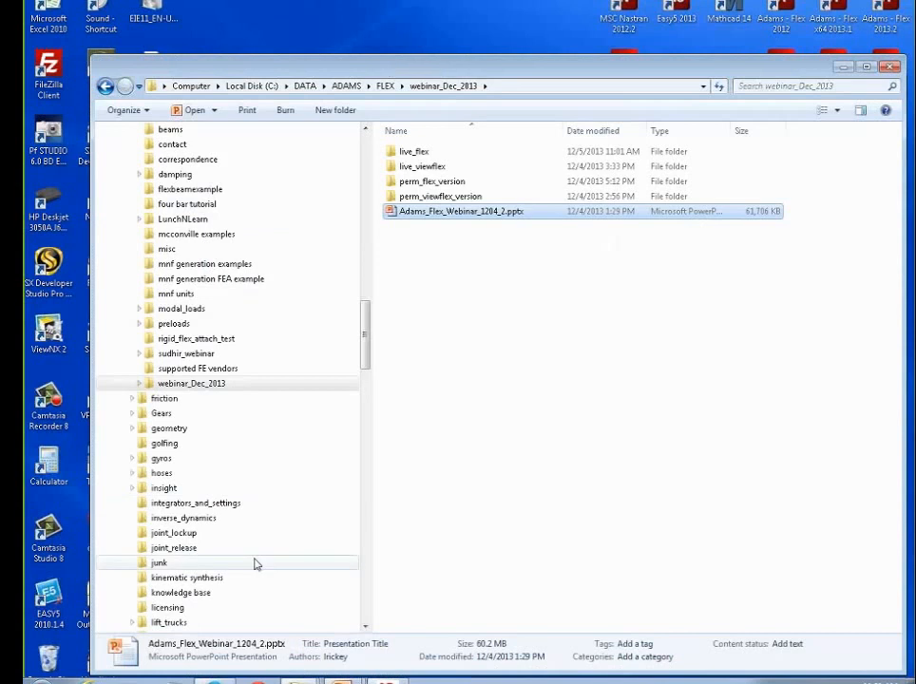
# Open the live_viewflex subfolder of webinar_Dec_2013 and launch Adams - View x64 2013.2 from its shortcut.
pyautogui.moveTo(367, 332)
pyautogui.mouseDown()
pyautogui.moveTo(368, 359)
pyautogui.moveTo(368, 341)
pyautogui.mouseUp()
pyautogui.click(149, 328)
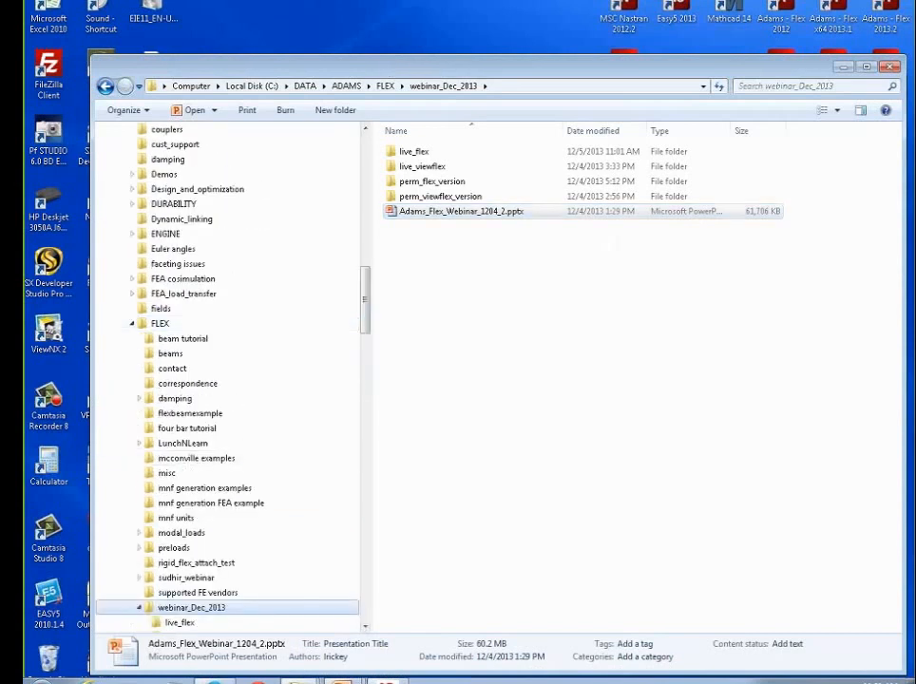
pyautogui.click(366, 628)
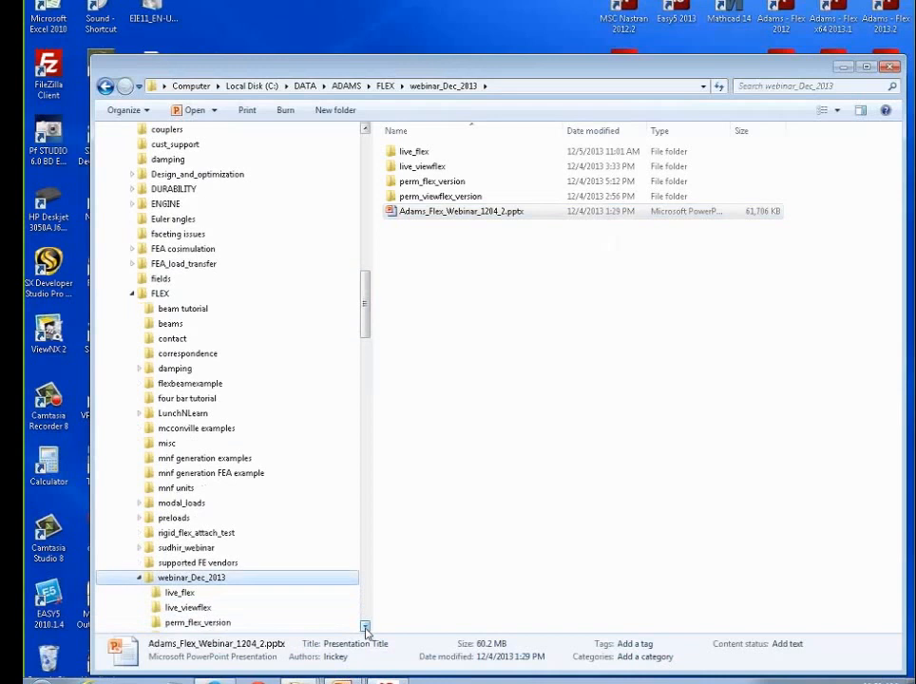
pyautogui.click(366, 627)
pyautogui.click(176, 607)
pyautogui.click(407, 154)
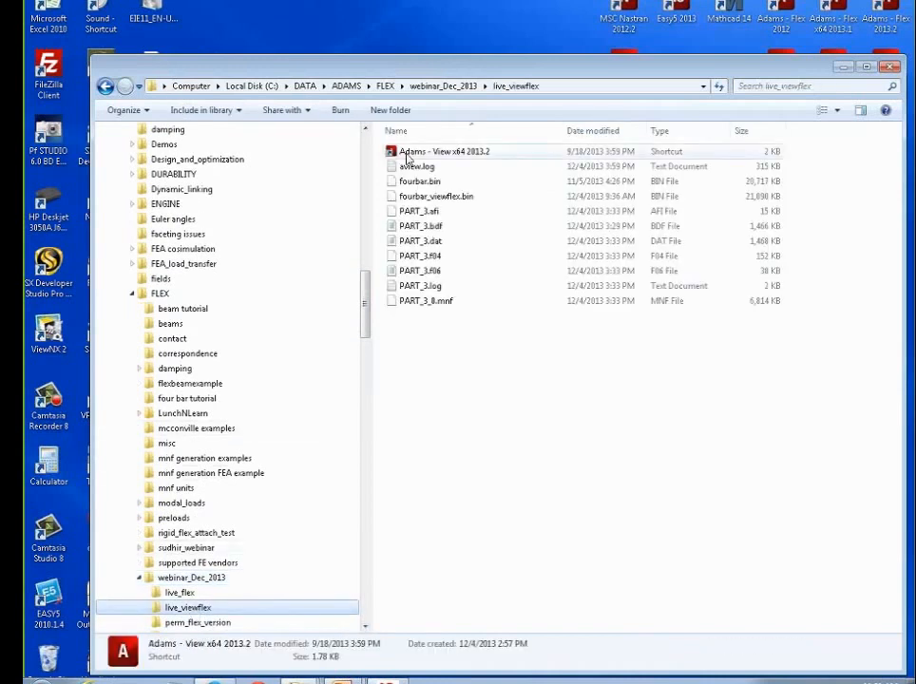
pyautogui.doubleClick(407, 156)
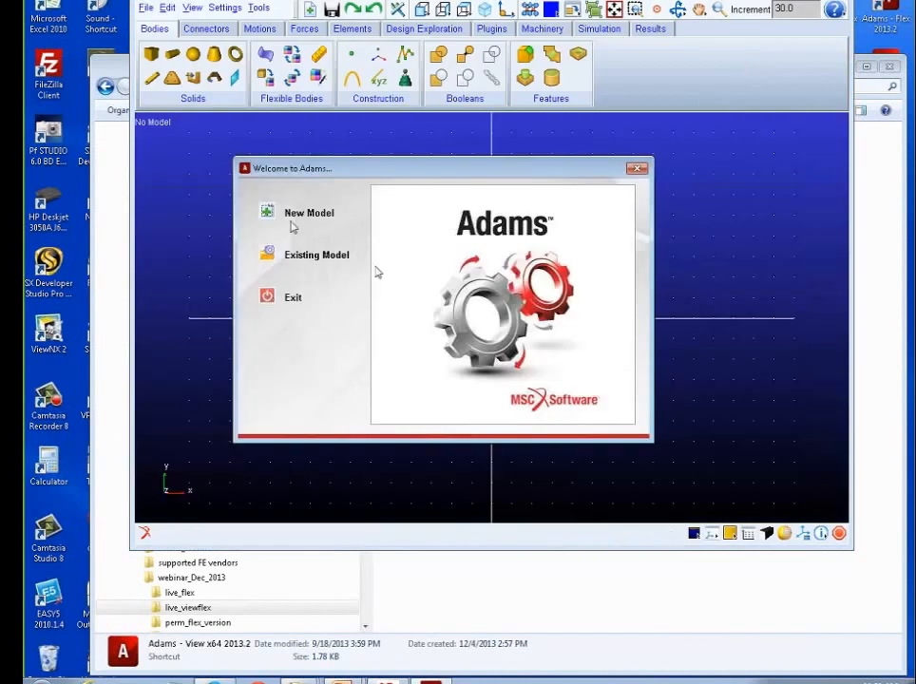
# Open the existing model fourbar.bin from live_viewflex with its folder as working directory, and maximize the Adams window.
pyautogui.click(268, 259)
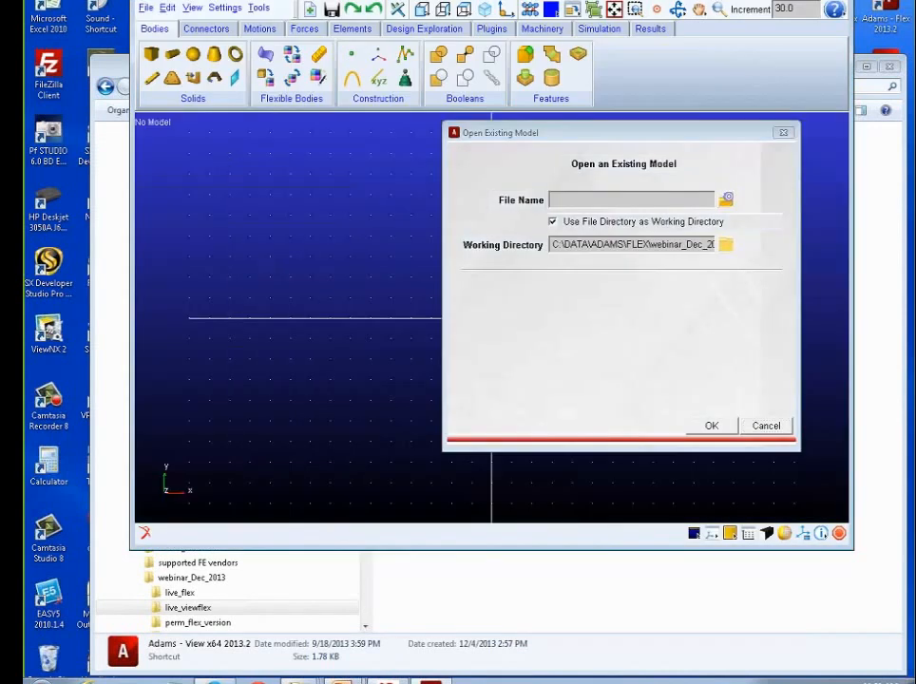
pyautogui.click(725, 199)
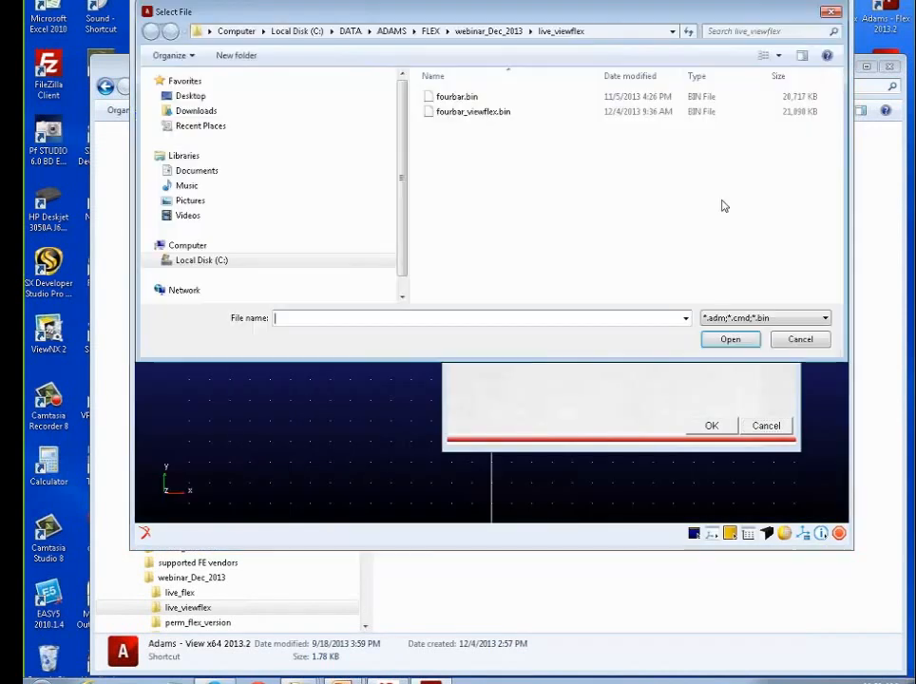
pyautogui.doubleClick(456, 98)
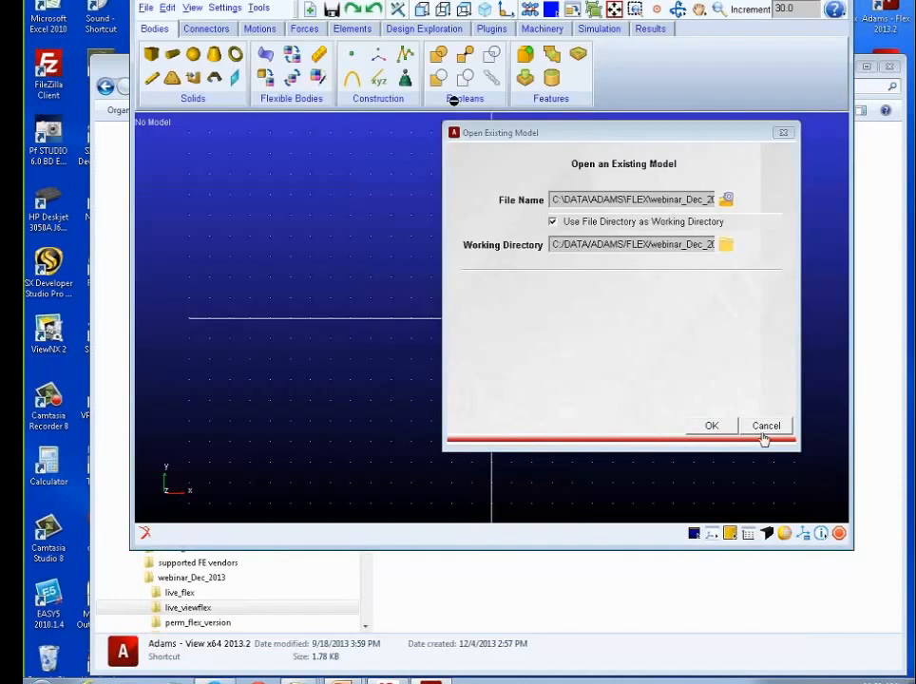
pyautogui.click(720, 433)
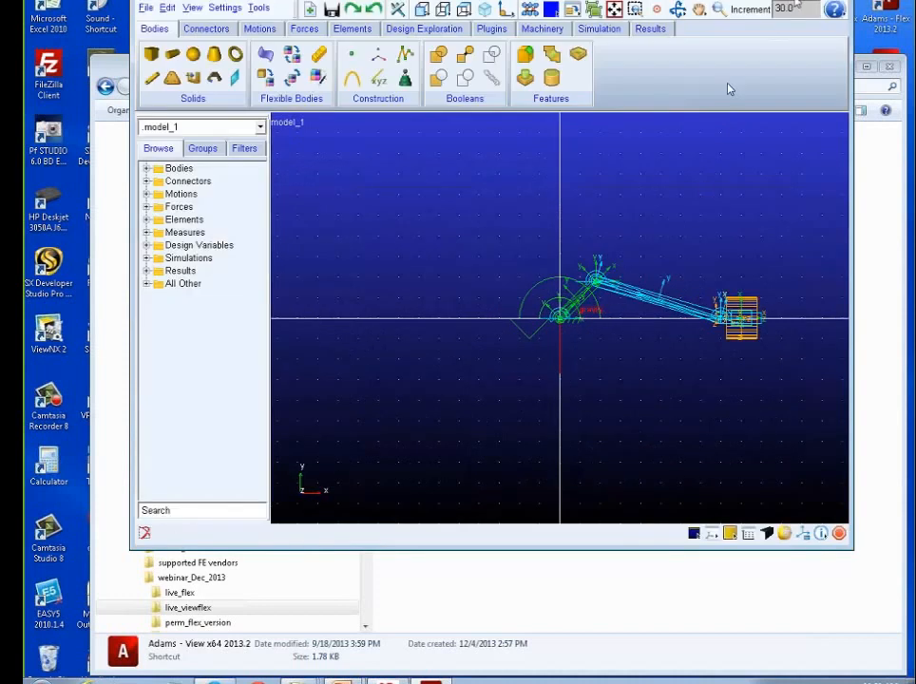
pyautogui.click(815, 0)
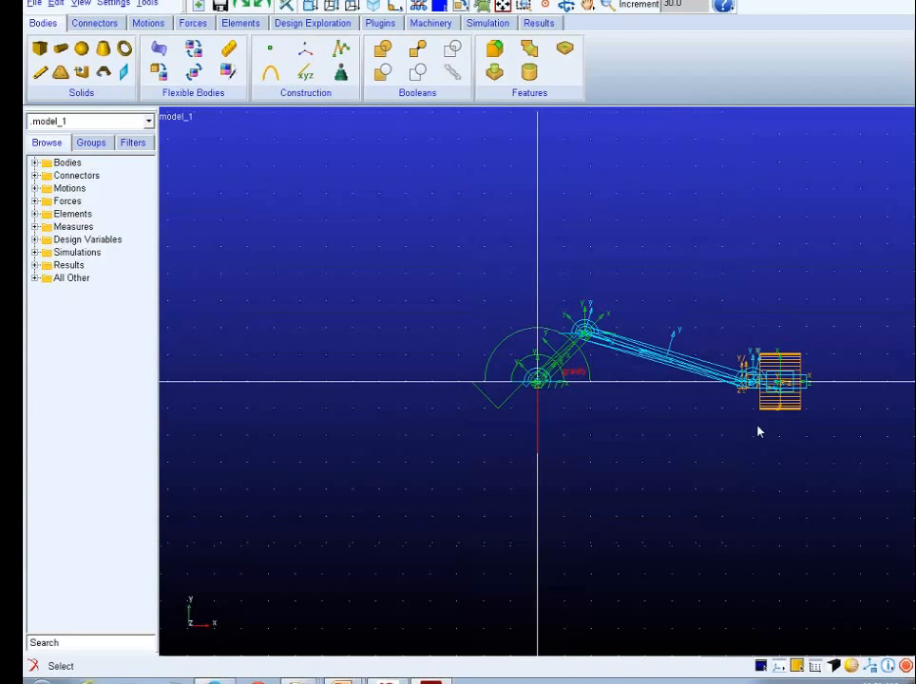
# Start making the connecting link PART_3 flexible by creating a new flexible body with ViewFlex.
pyautogui.rightClick(639, 357)
pyautogui.moveTo(682, 356)
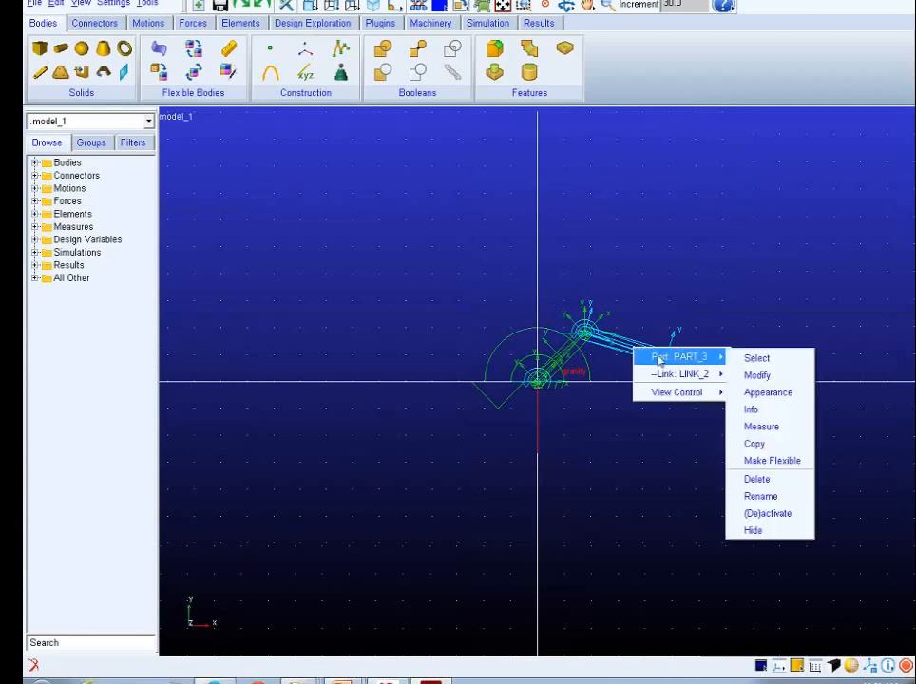
pyautogui.click(761, 461)
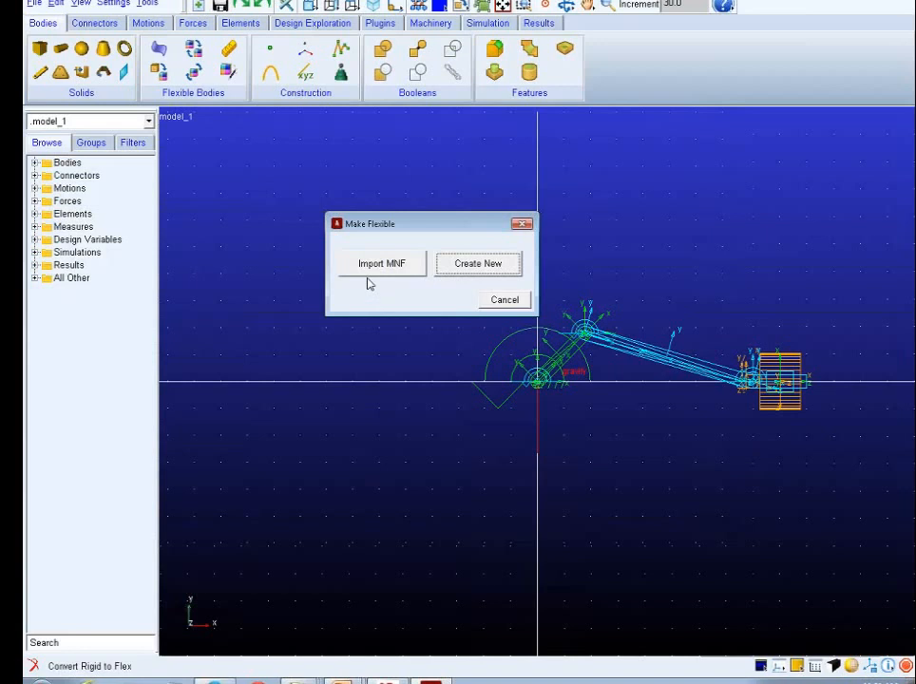
pyautogui.click(474, 272)
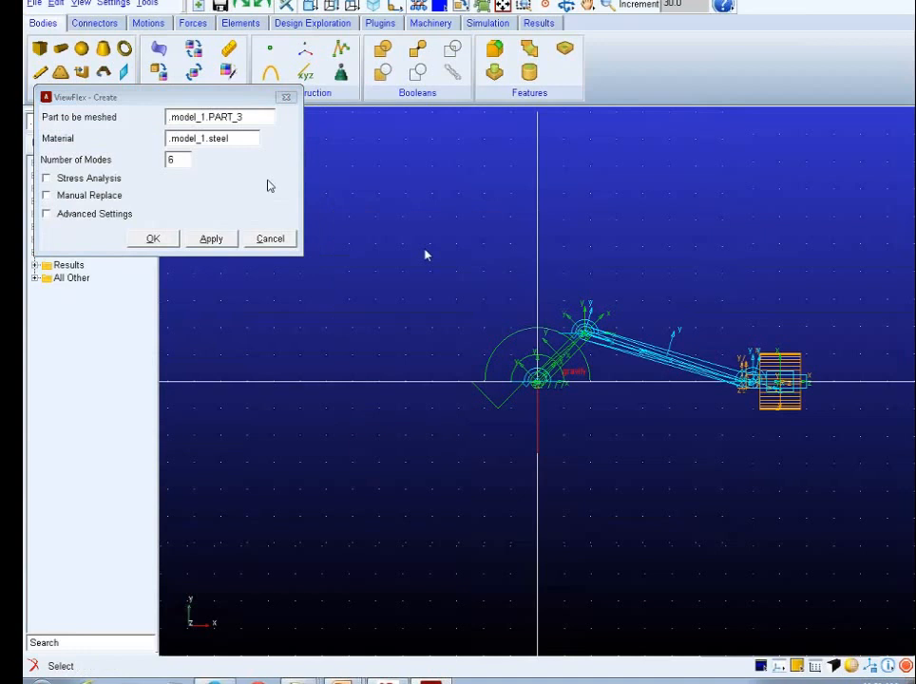
pyautogui.moveTo(147, 107); pyautogui.dragTo(261, 121)
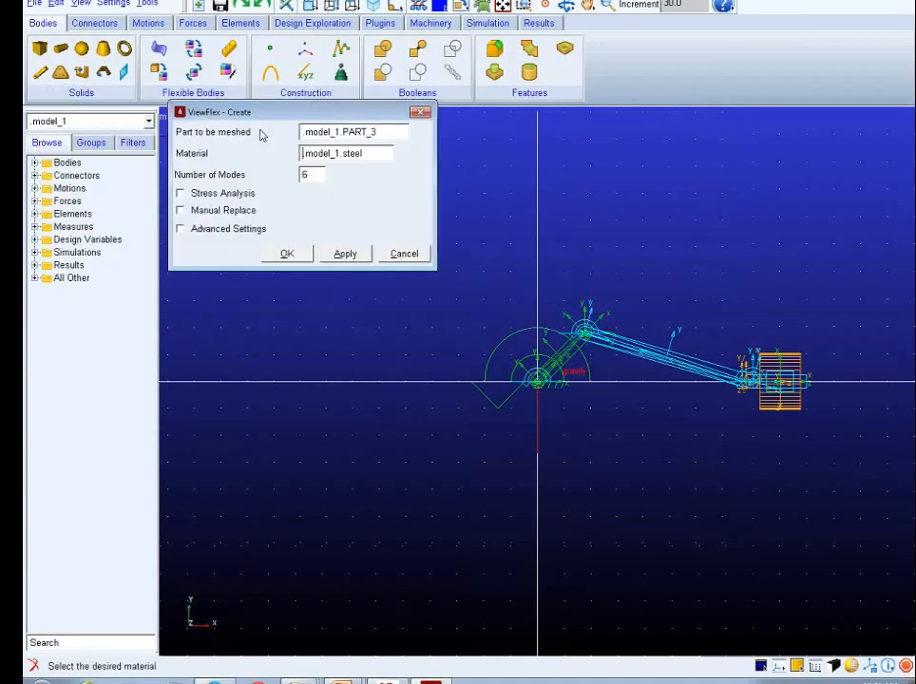
# Set the number of modes to 26 and enable stress analysis for the steel PART_3 flexible body.
pyautogui.click(303, 153)
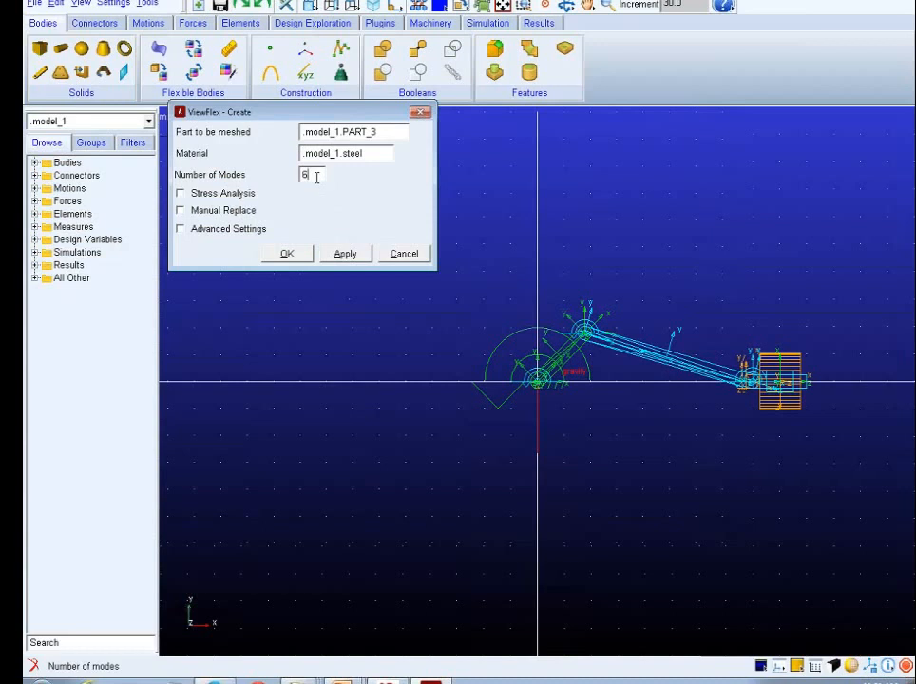
pyautogui.write('2')
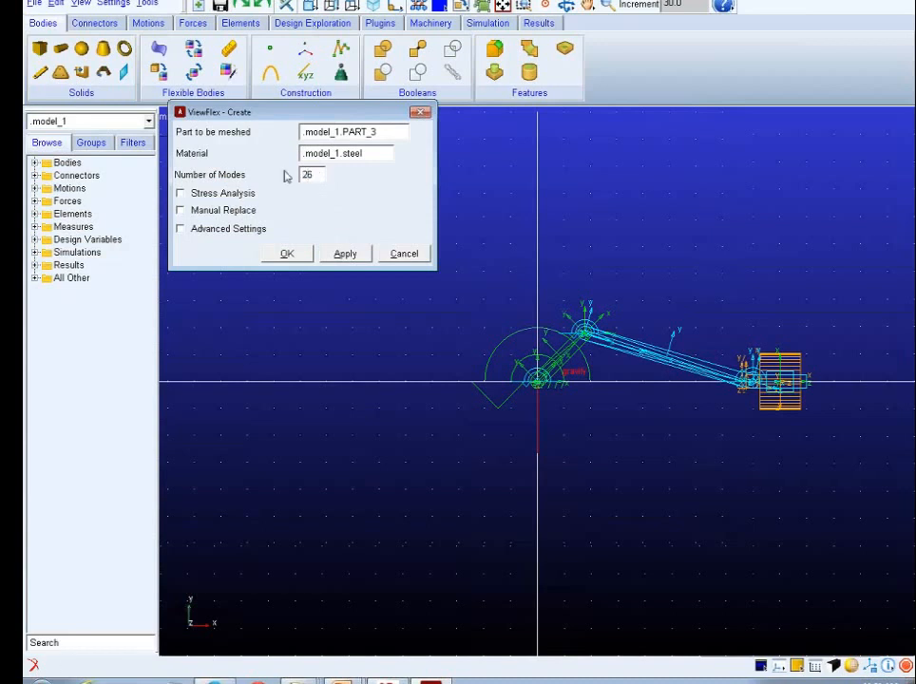
pyautogui.write('6')
pyautogui.click(181, 194)
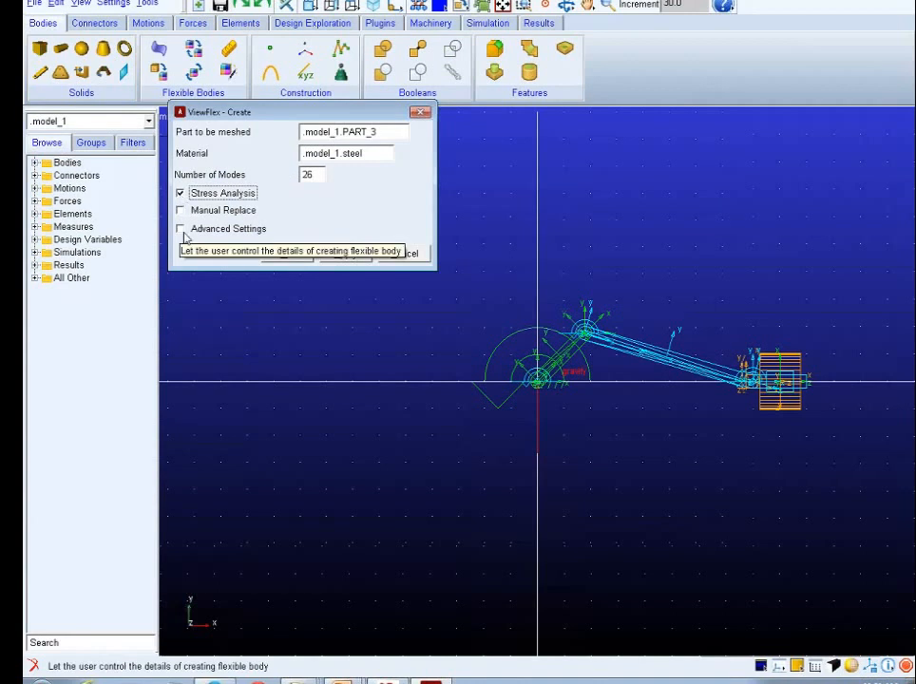
# Enable advanced settings for the PART_3 flexible body, with element order Quadratic and element specification Size.
pyautogui.click(181, 230)
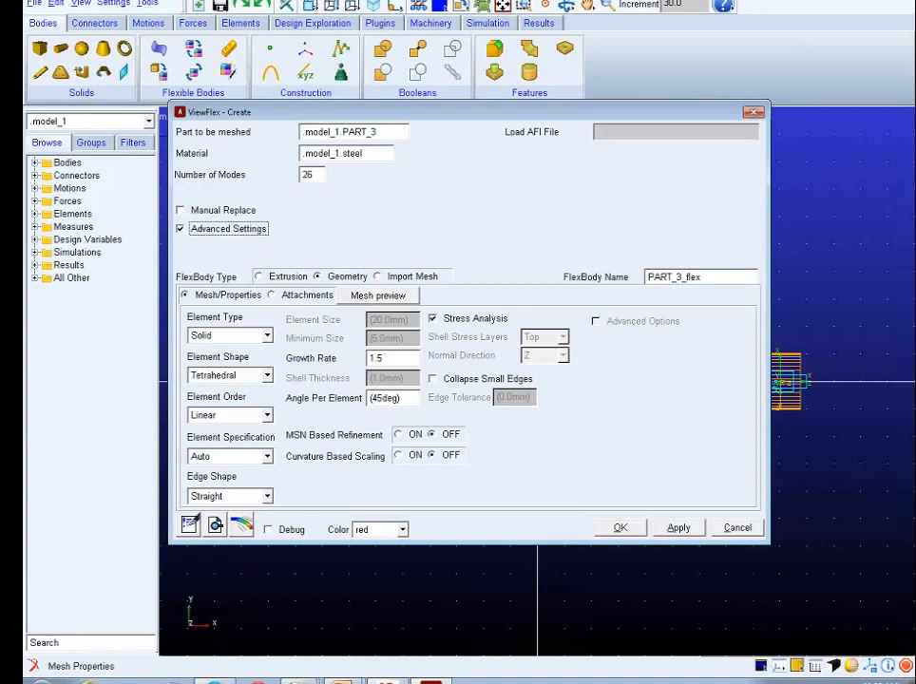
pyautogui.click(267, 416)
pyautogui.click(255, 443)
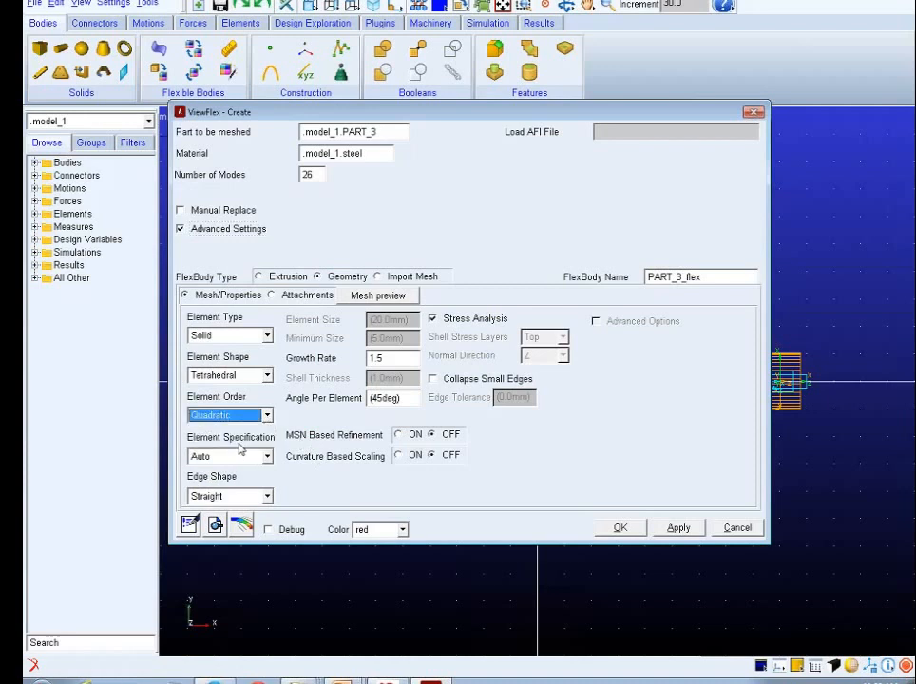
pyautogui.click(246, 458)
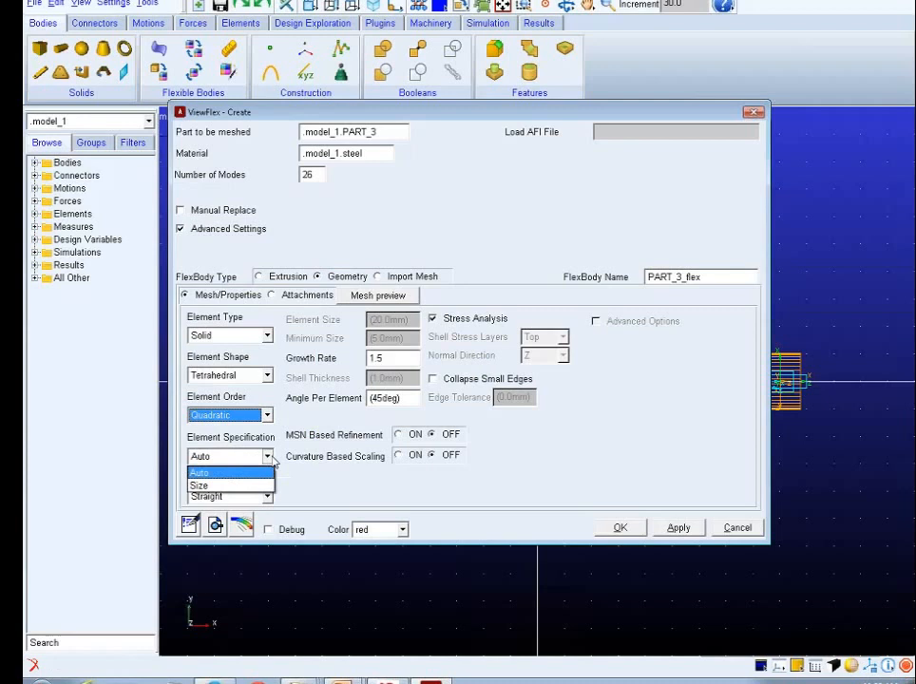
pyautogui.click(252, 485)
# Set the mesh element size to .18in and the minimum size to .09in.
pyautogui.click(385, 319)
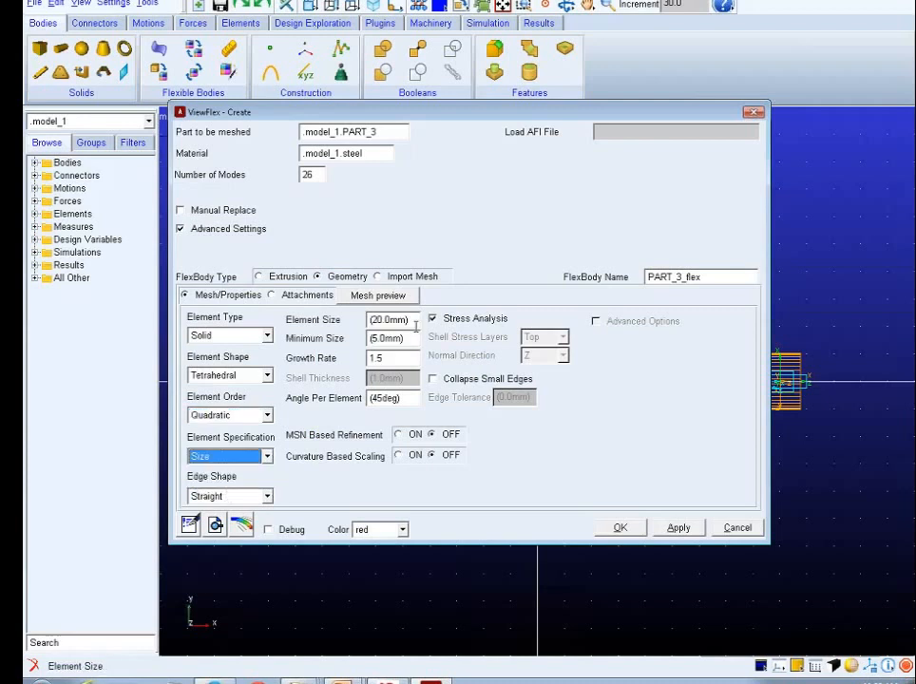
pyautogui.write('.18')
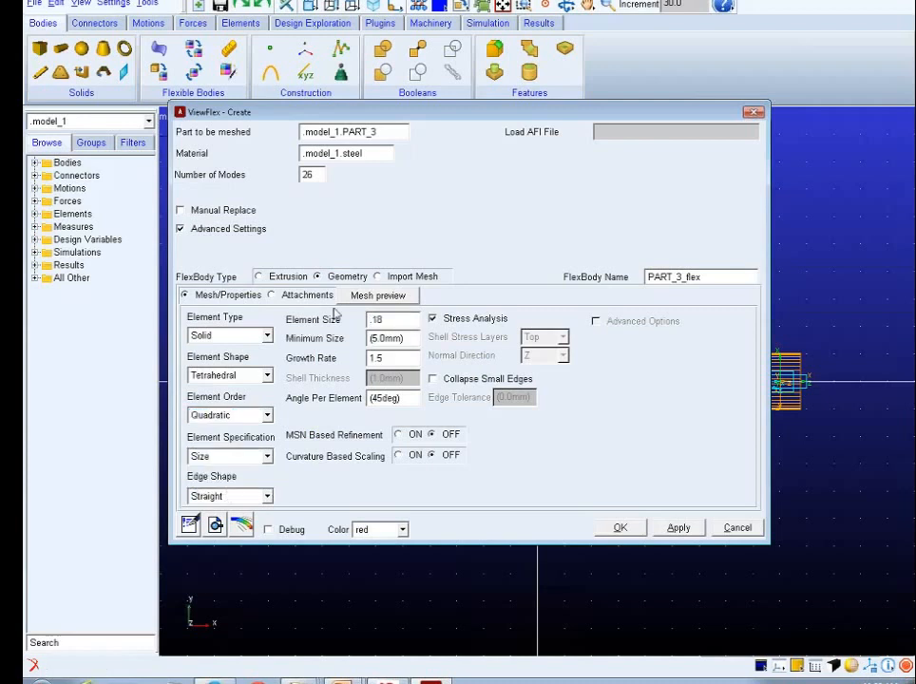
pyautogui.write('in')
pyautogui.click(410, 340)
pyautogui.moveTo(411, 342); pyautogui.dragTo(341, 350)
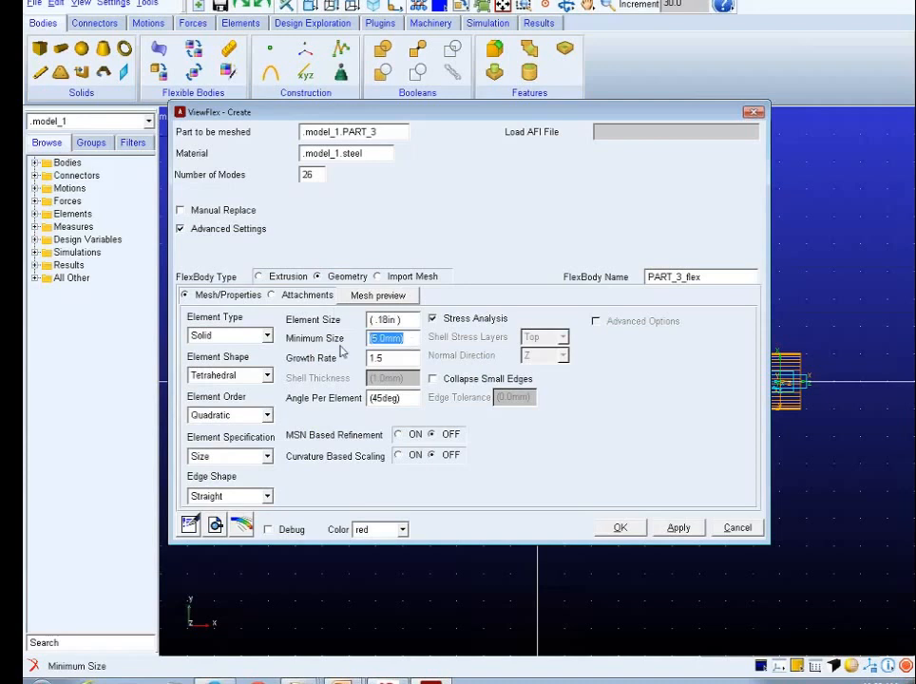
pyautogui.write('.09')
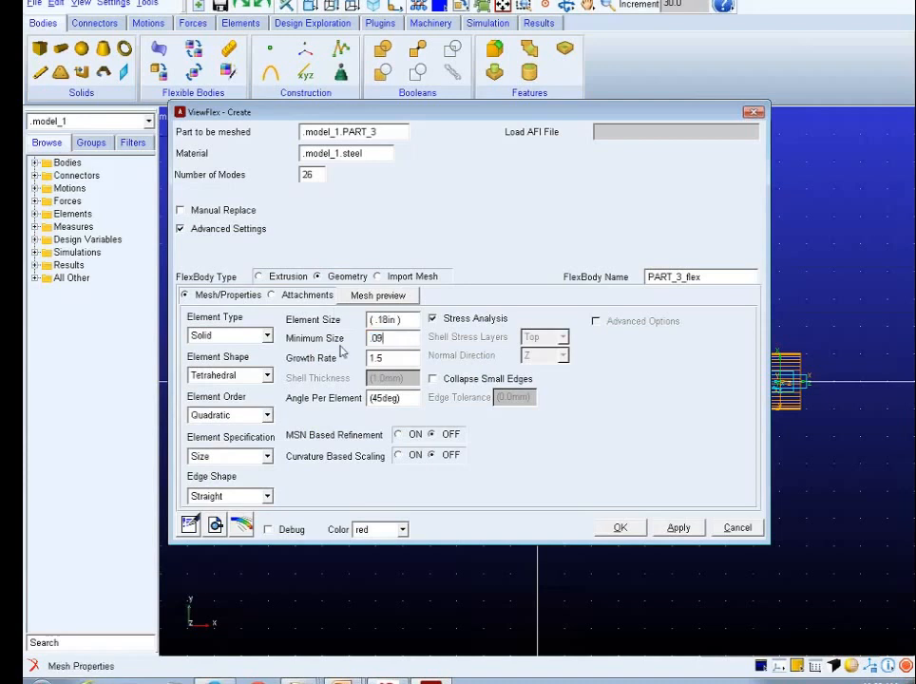
pyautogui.press('Return')
pyautogui.click(391, 357)
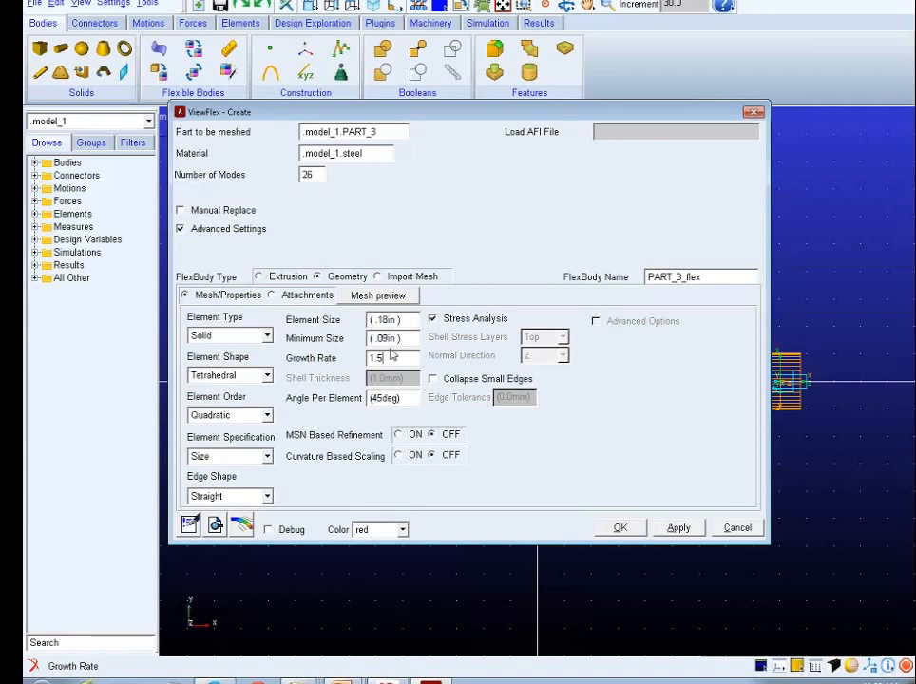
# Generate the mesh preview of PART_3 and examine the mesh along the link and around its end hole.
pyautogui.click(378, 295)
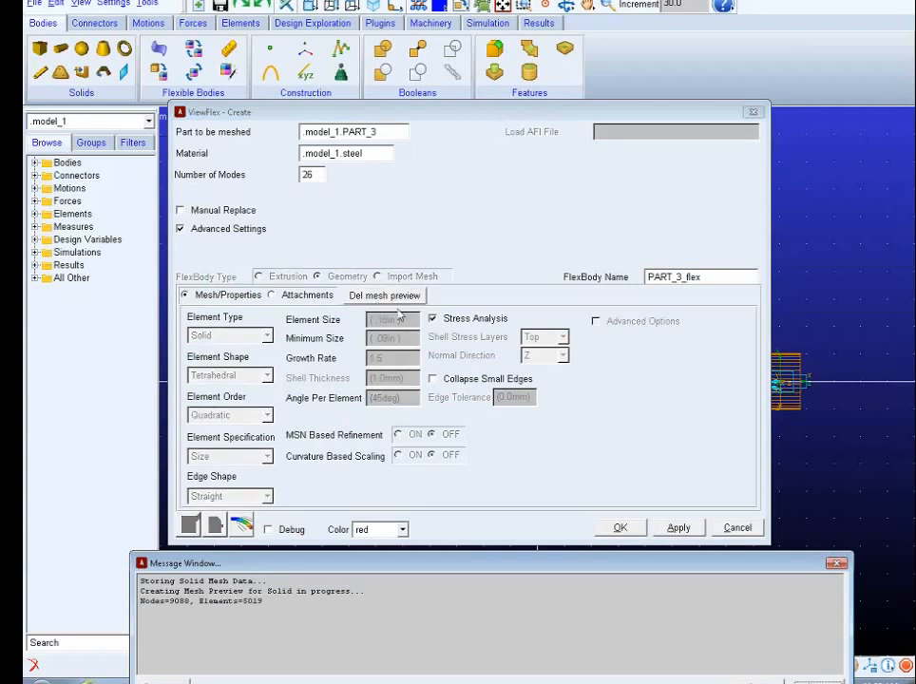
pyautogui.moveTo(534, 114); pyautogui.dragTo(80, 155)
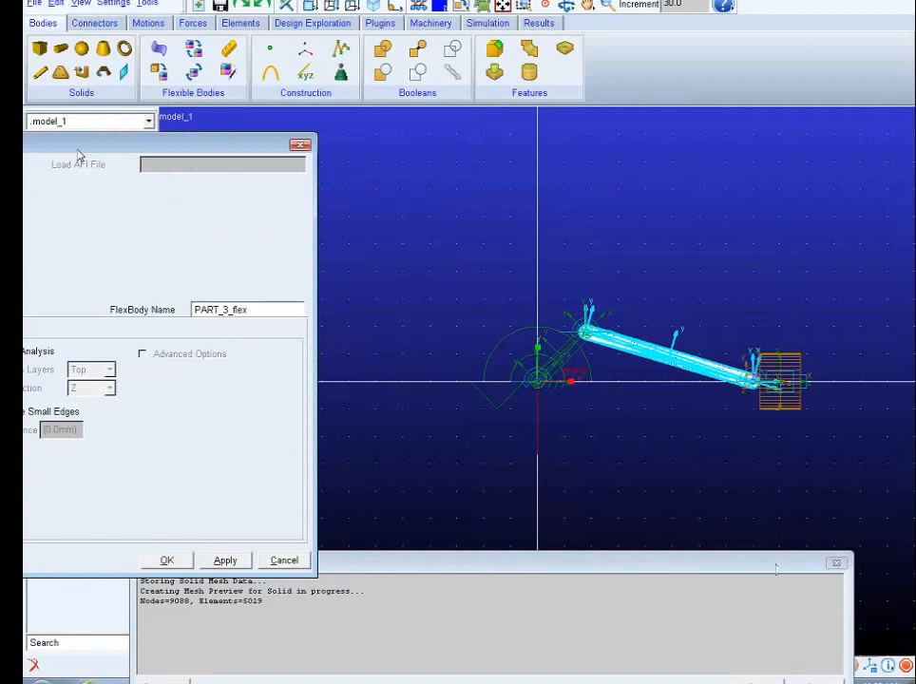
pyautogui.click(761, 520)
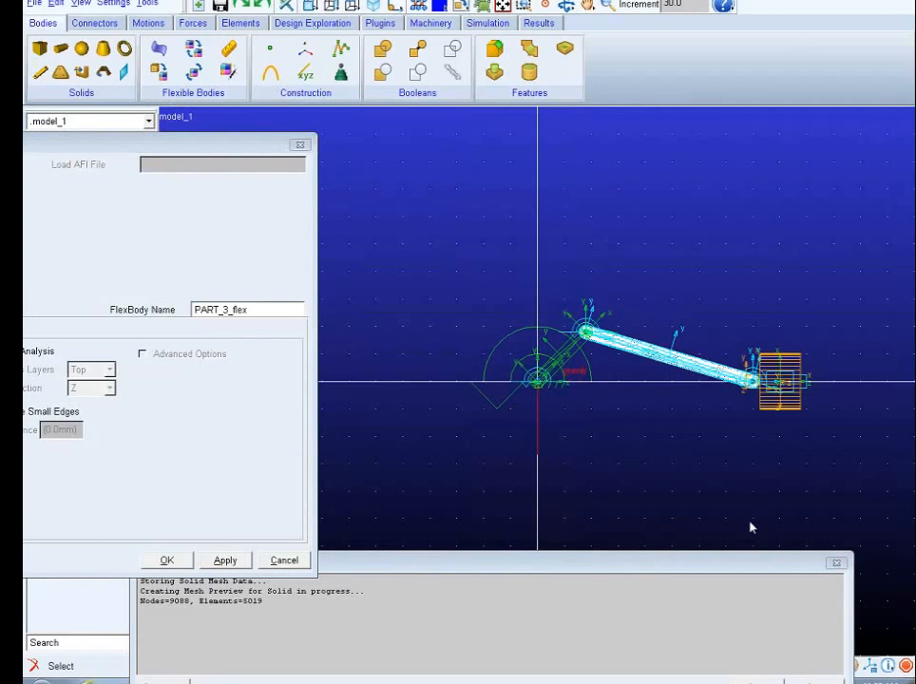
pyautogui.press('w')
pyautogui.moveTo(571, 304); pyautogui.dragTo(759, 413)
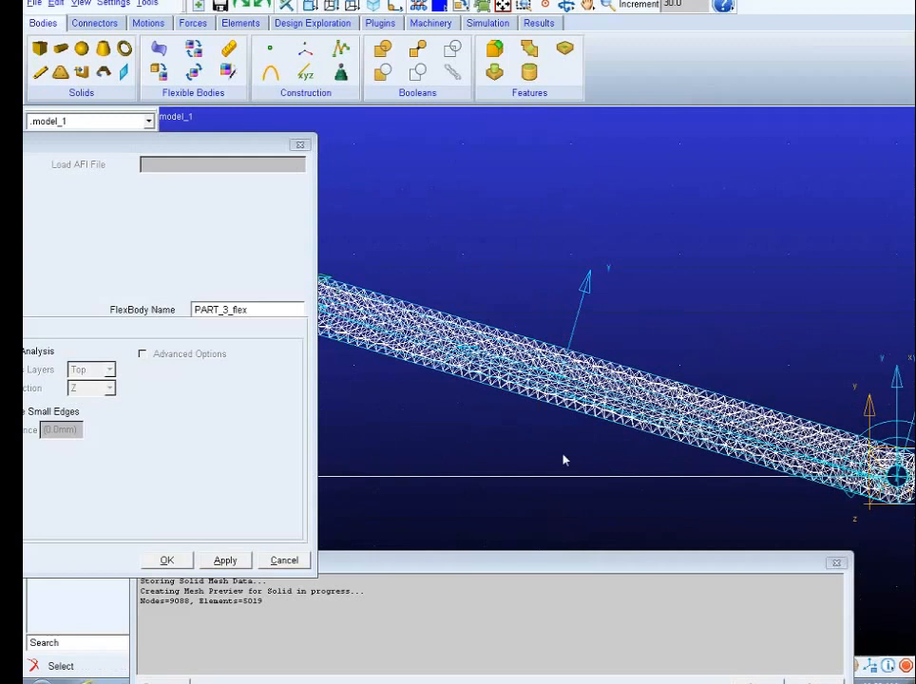
pyautogui.press('t')
pyautogui.moveTo(565, 460); pyautogui.dragTo(701, 432)
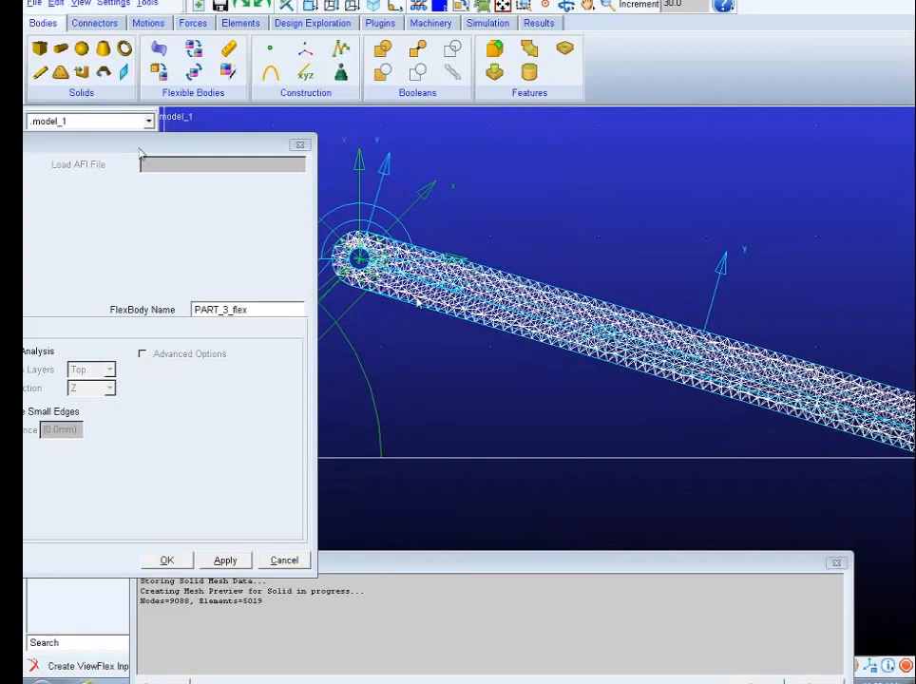
# Find the link's attachment points automatically and set the slave node selection type of attachment 1 to Cylindrical.
pyautogui.moveTo(171, 145); pyautogui.dragTo(502, 135)
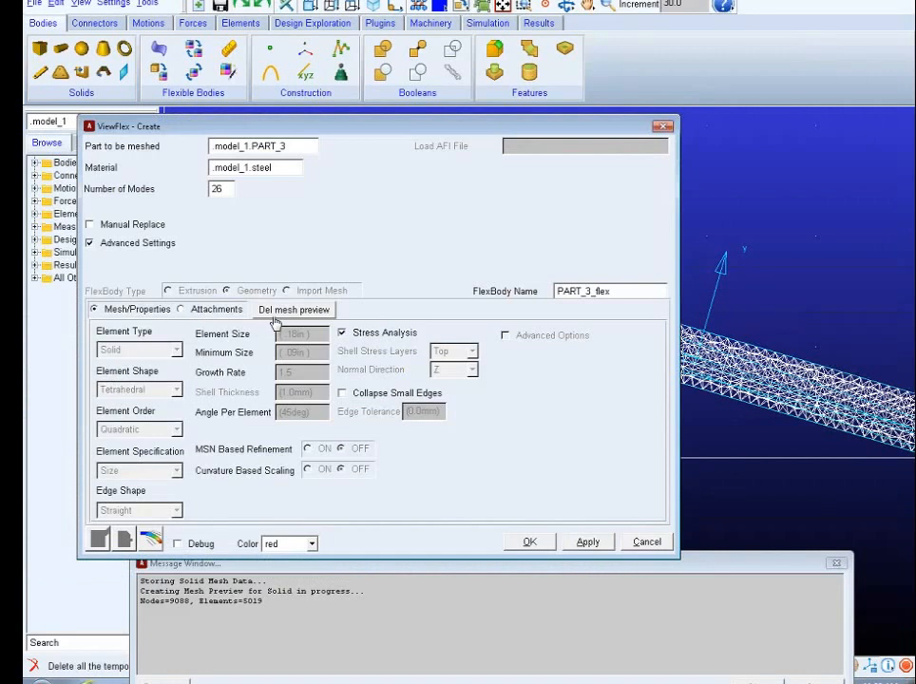
pyautogui.click(182, 311)
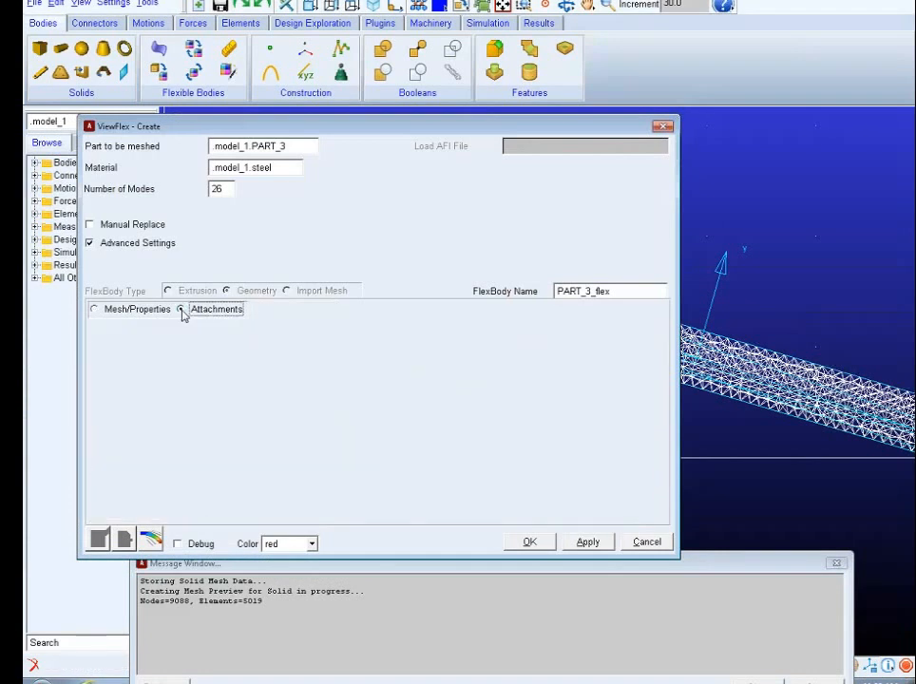
pyautogui.click(410, 474)
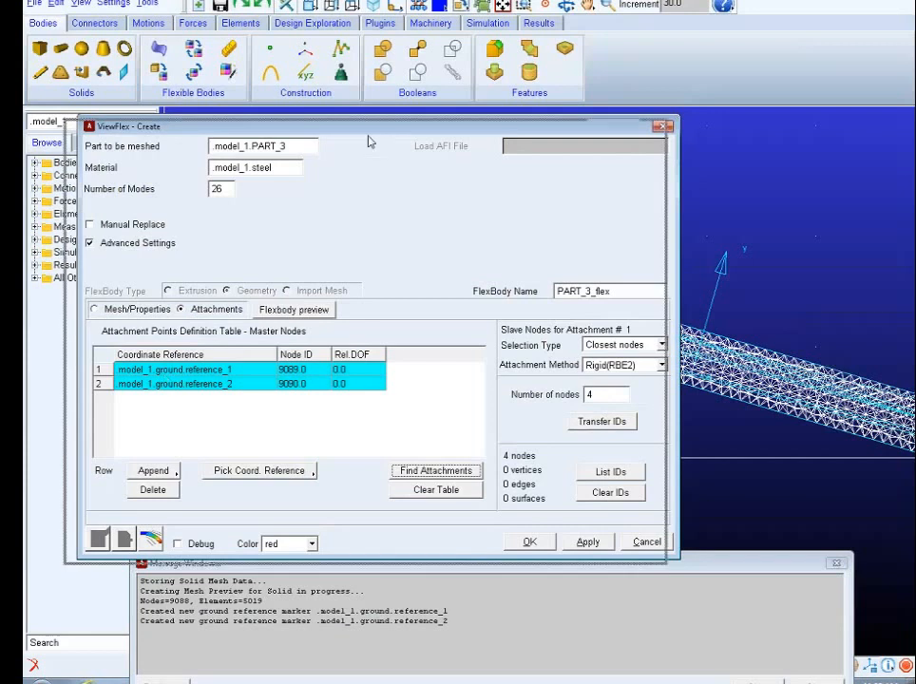
pyautogui.moveTo(370, 141); pyautogui.dragTo(256, 230)
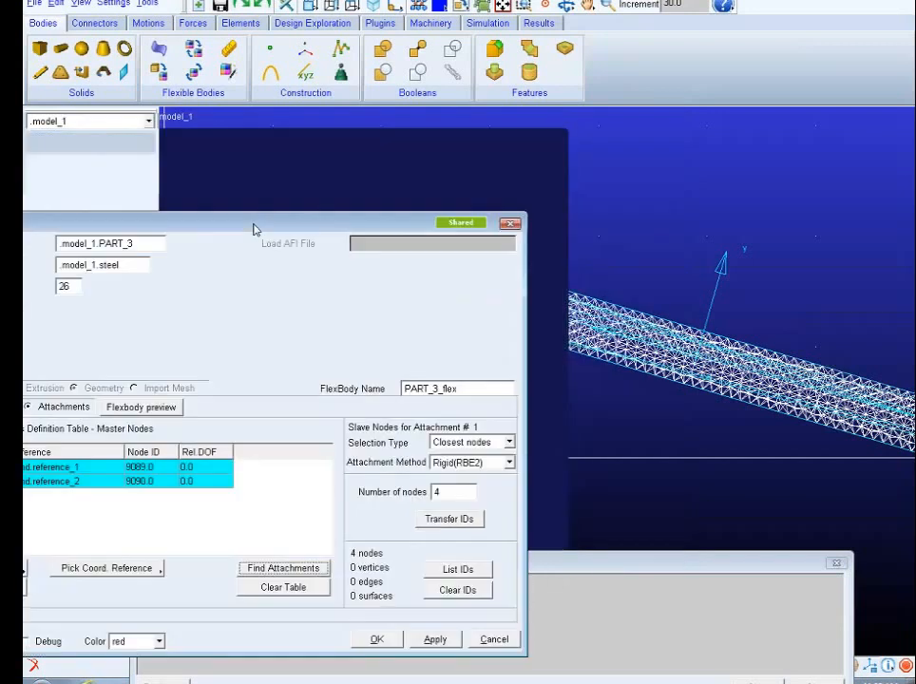
pyautogui.moveTo(336, 325); pyautogui.dragTo(347, 220)
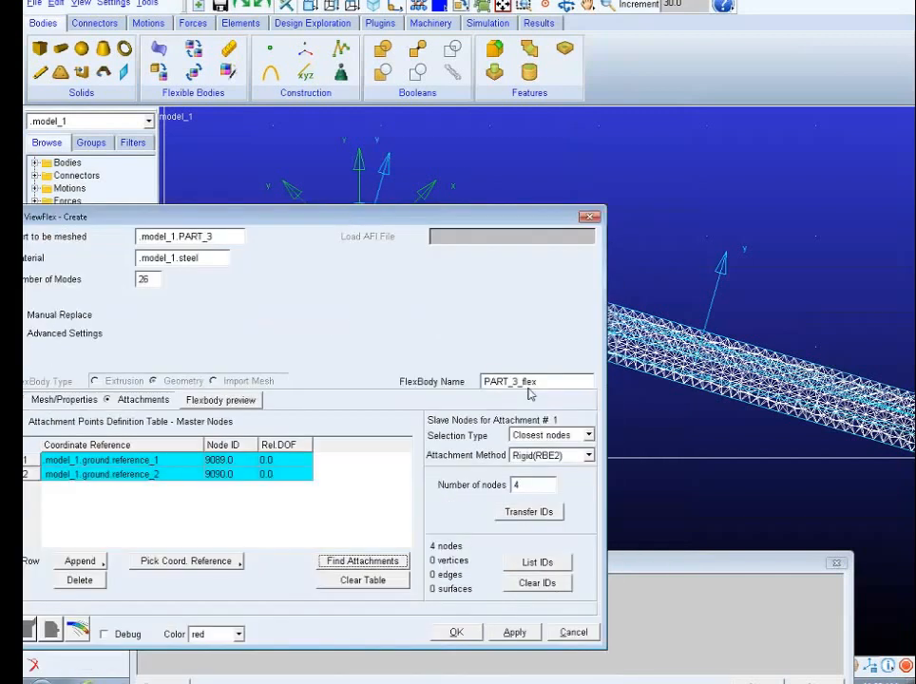
pyautogui.click(589, 436)
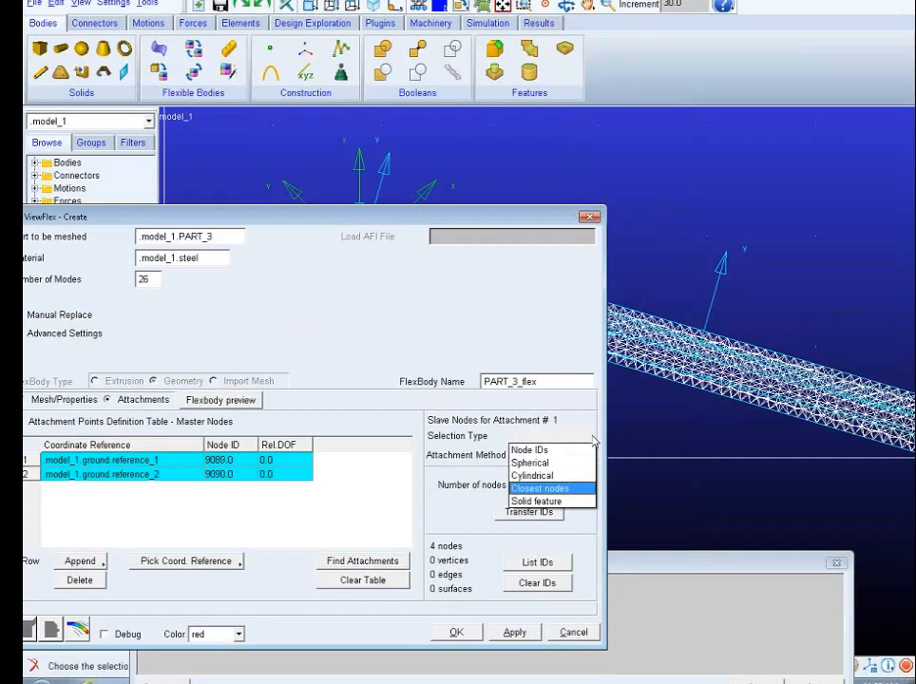
pyautogui.click(558, 475)
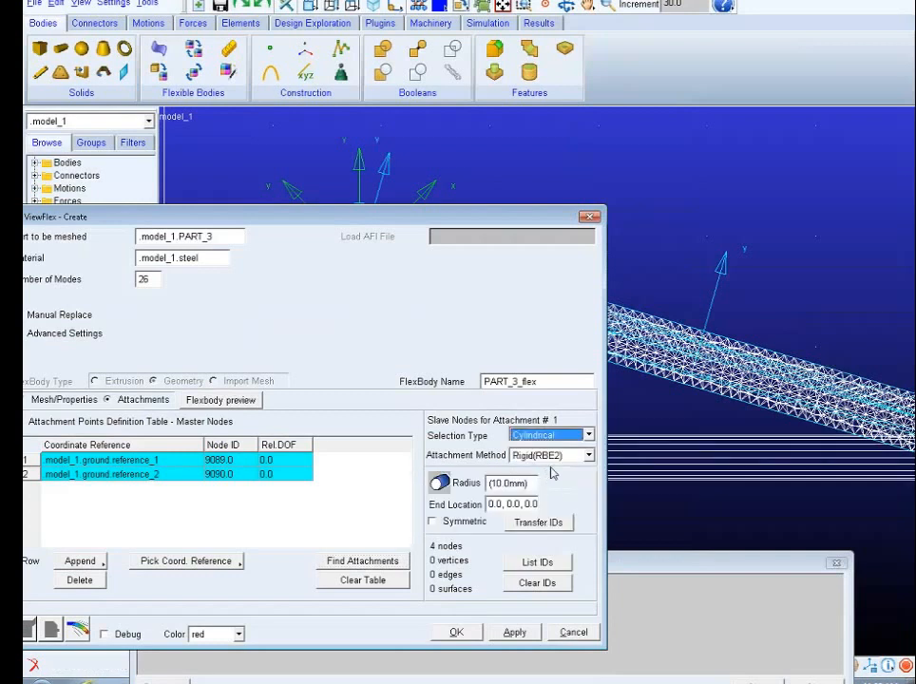
# Try to set the cylindrical selection radius of attachment 1 to .205.
pyautogui.click(525, 483)
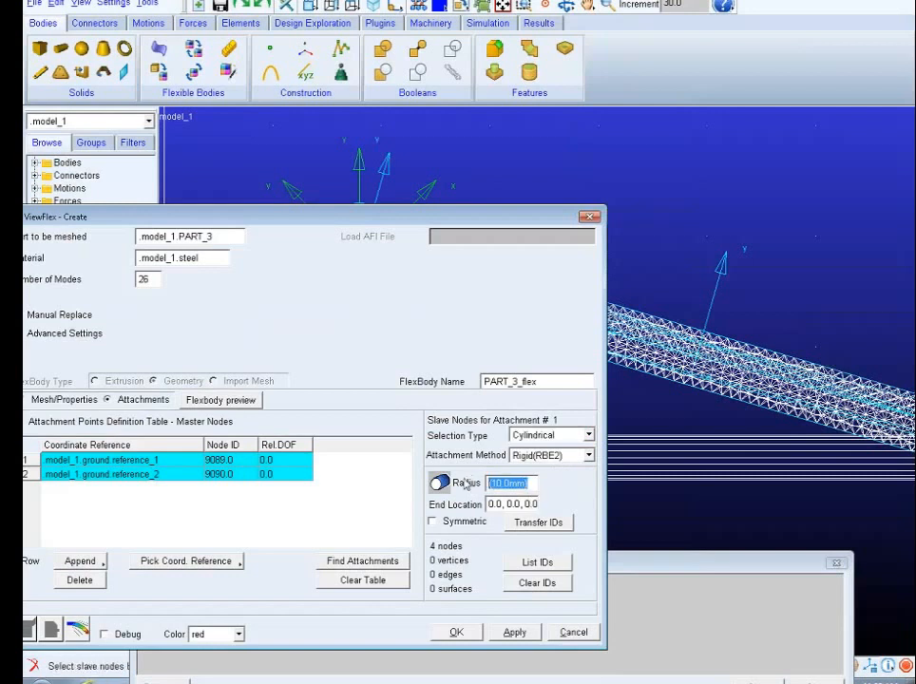
pyautogui.press('BackSpace')
pyautogui.moveTo(382, 218); pyautogui.dragTo(261, 343)
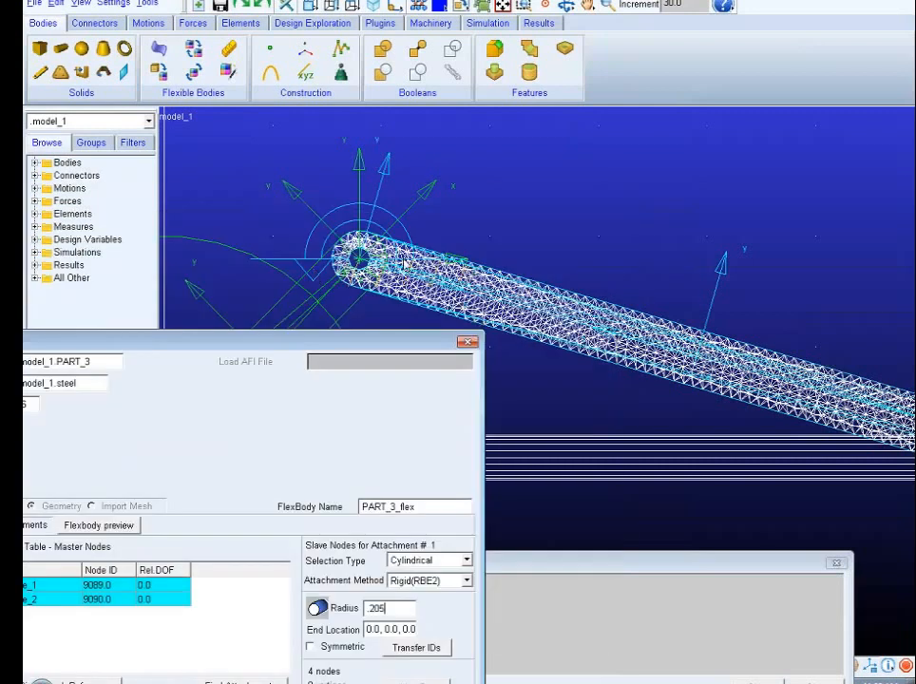
pyautogui.write('ww')
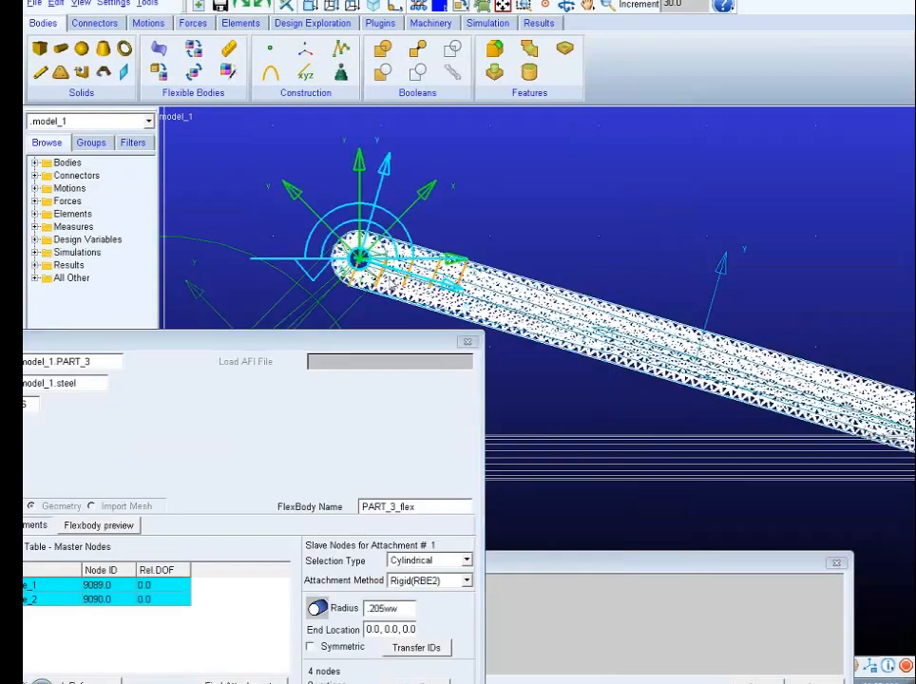
pyautogui.doubleClick(377, 609)
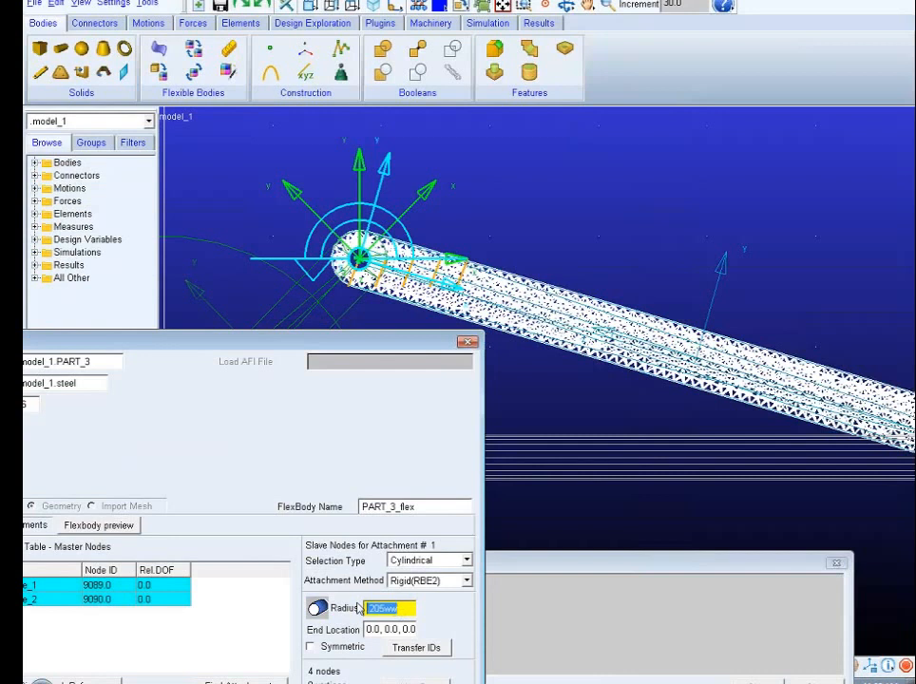
pyautogui.press('BackSpace')
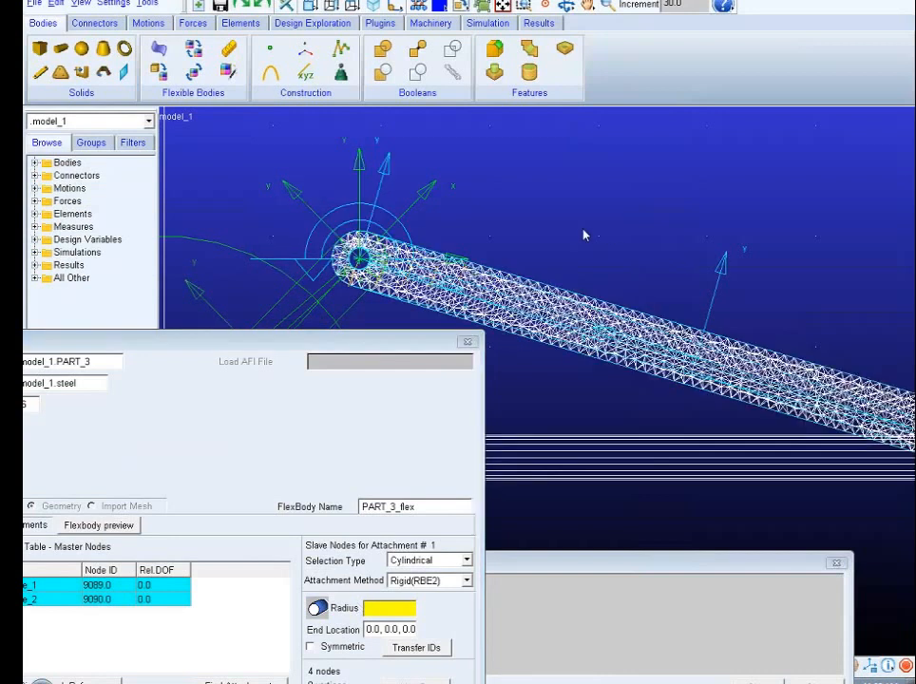
# Copy the ground marker reference_2 at the centre of the link's hole at the crank end.
pyautogui.press('w')
pyautogui.moveTo(313, 210); pyautogui.dragTo(410, 293)
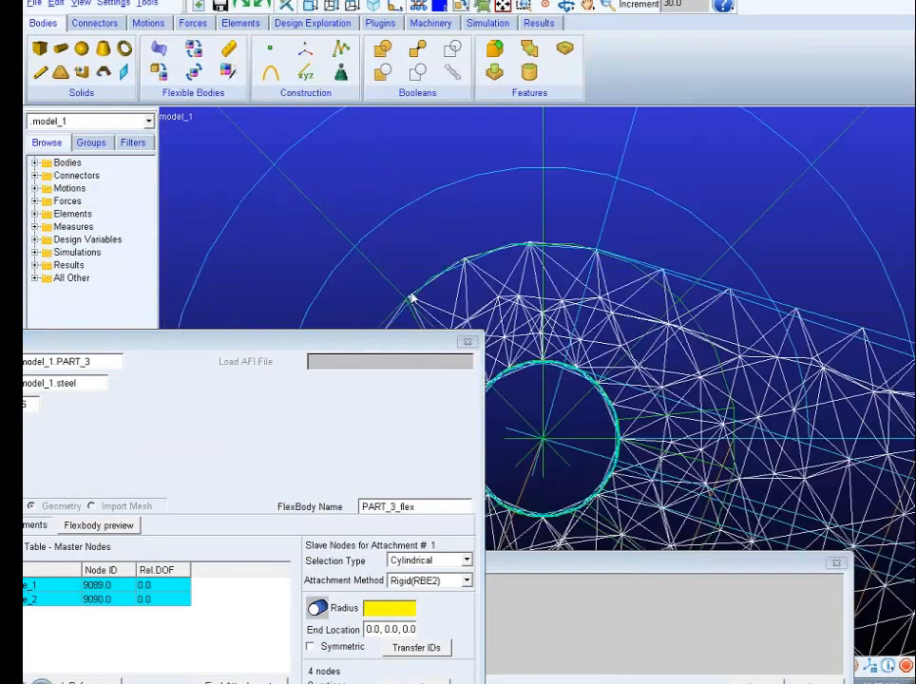
pyautogui.press('r')
pyautogui.moveTo(594, 279); pyautogui.dragTo(585, 290)
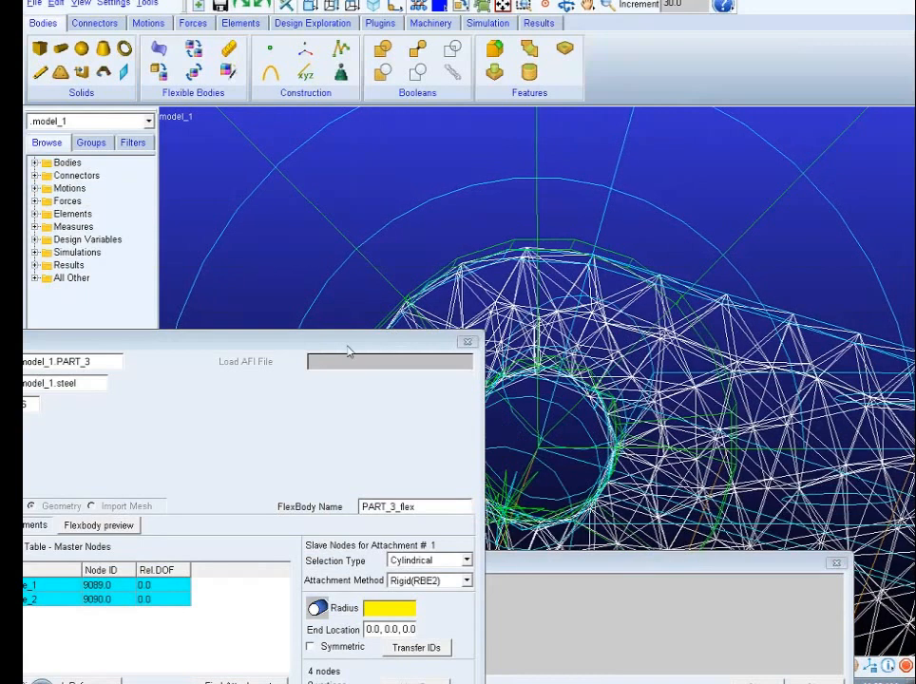
pyautogui.moveTo(339, 346); pyautogui.dragTo(200, 352)
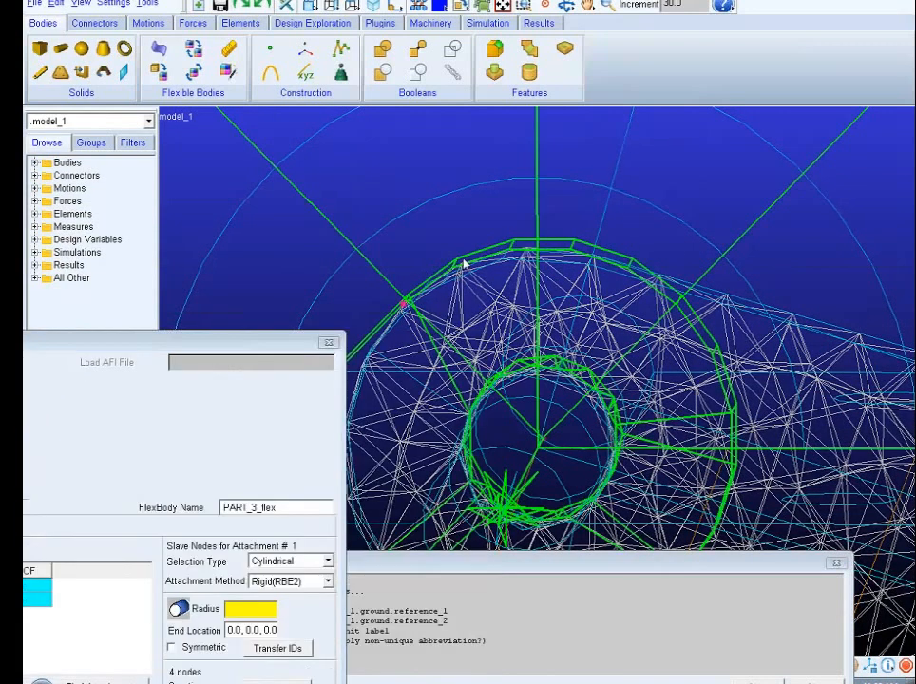
pyautogui.moveTo(472, 255); pyautogui.dragTo(498, 360)
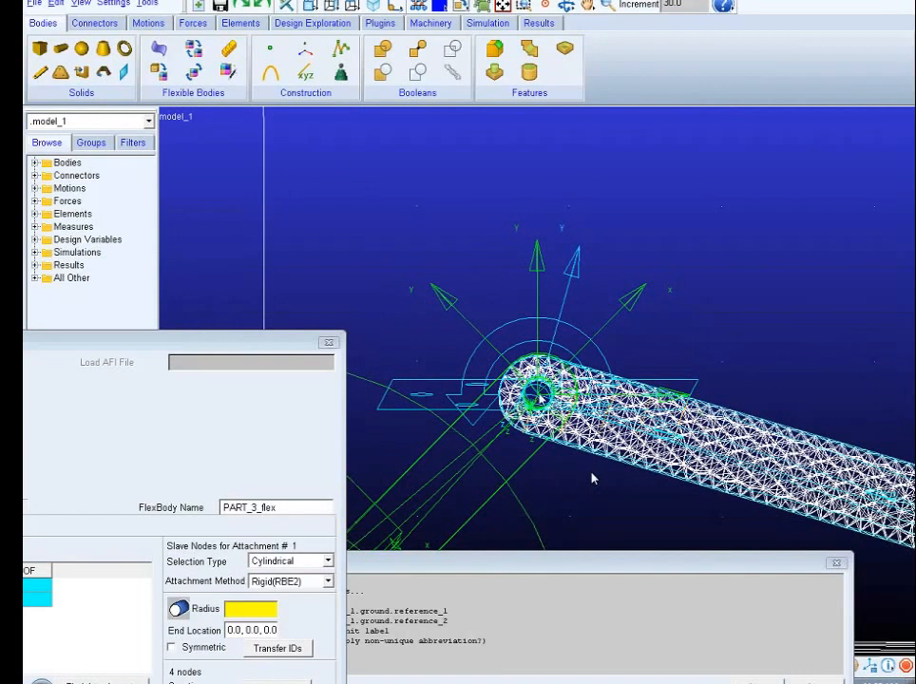
pyautogui.rightClick(539, 394)
pyautogui.moveTo(627, 536)
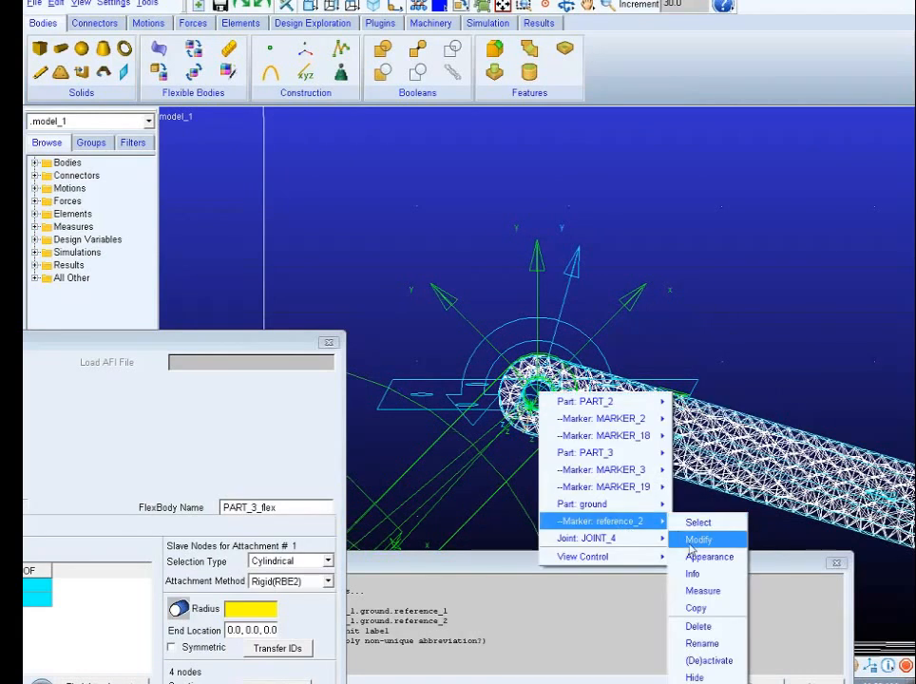
pyautogui.click(702, 609)
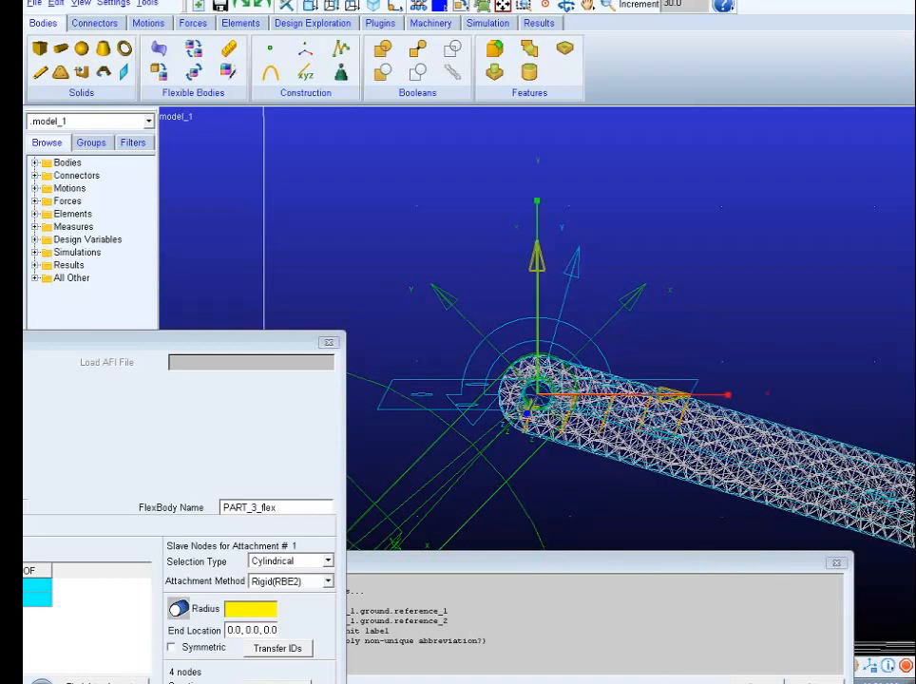
# Modify the copied reference marker's Z location to offset it from the hole centre along the pin axis.
pyautogui.rightClick(542, 399)
pyautogui.moveTo(628, 540)
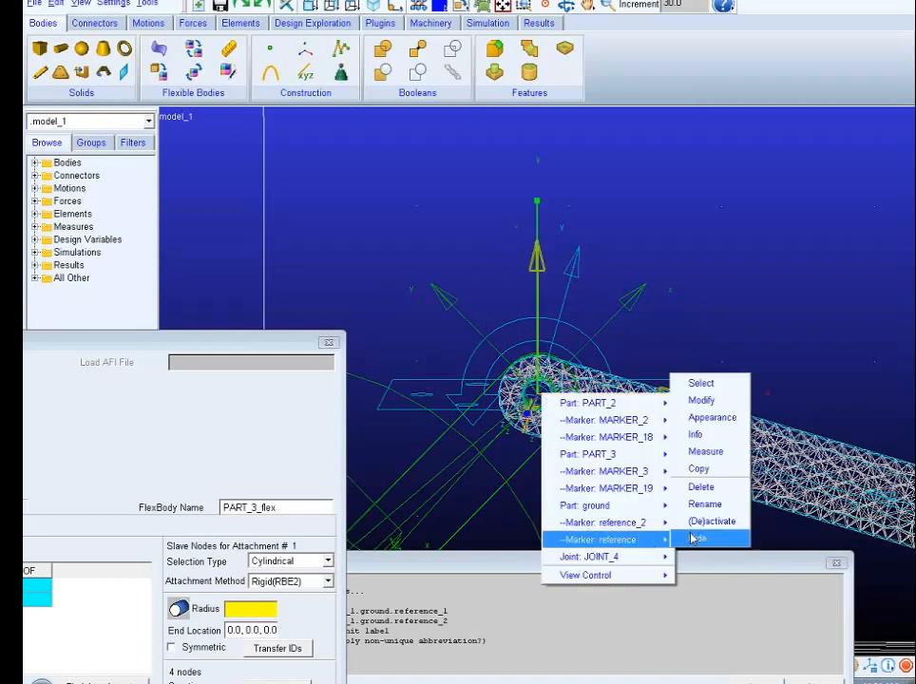
pyautogui.click(701, 401)
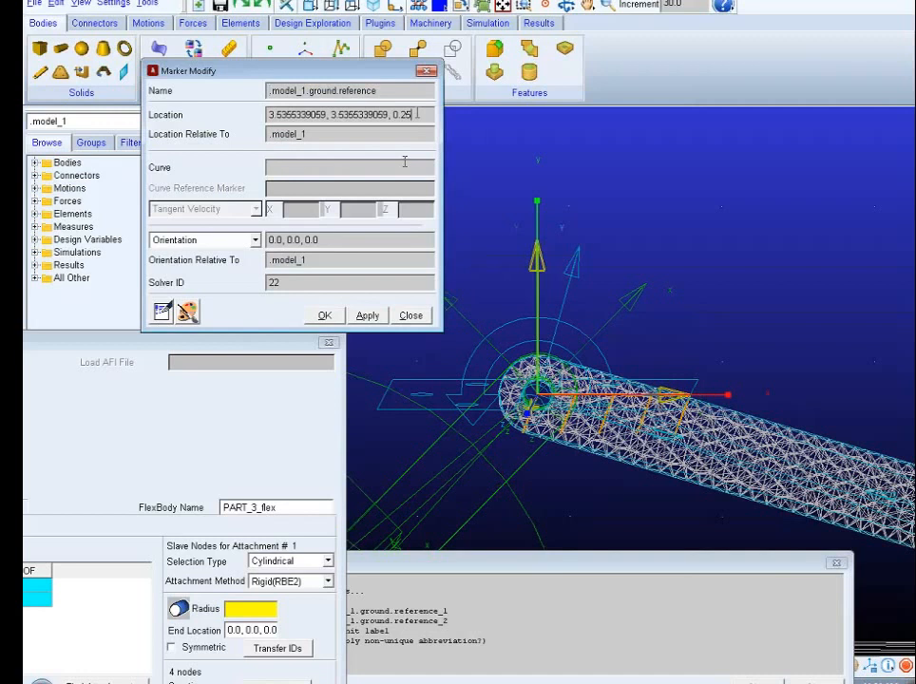
pyautogui.moveTo(418, 115); pyautogui.dragTo(394, 115)
pyautogui.click(323, 317)
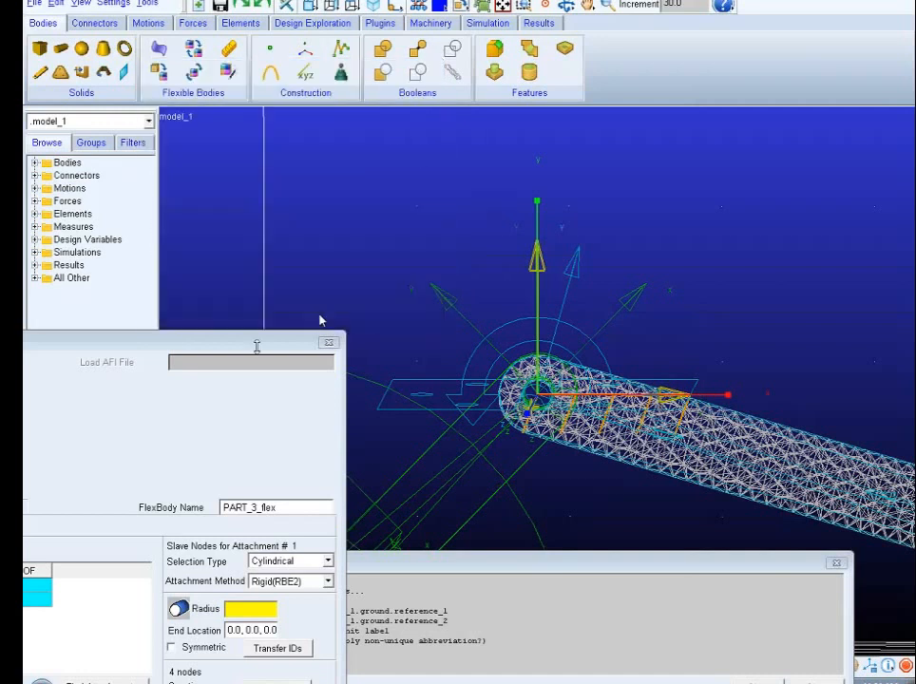
pyautogui.moveTo(256, 346); pyautogui.dragTo(140, 348)
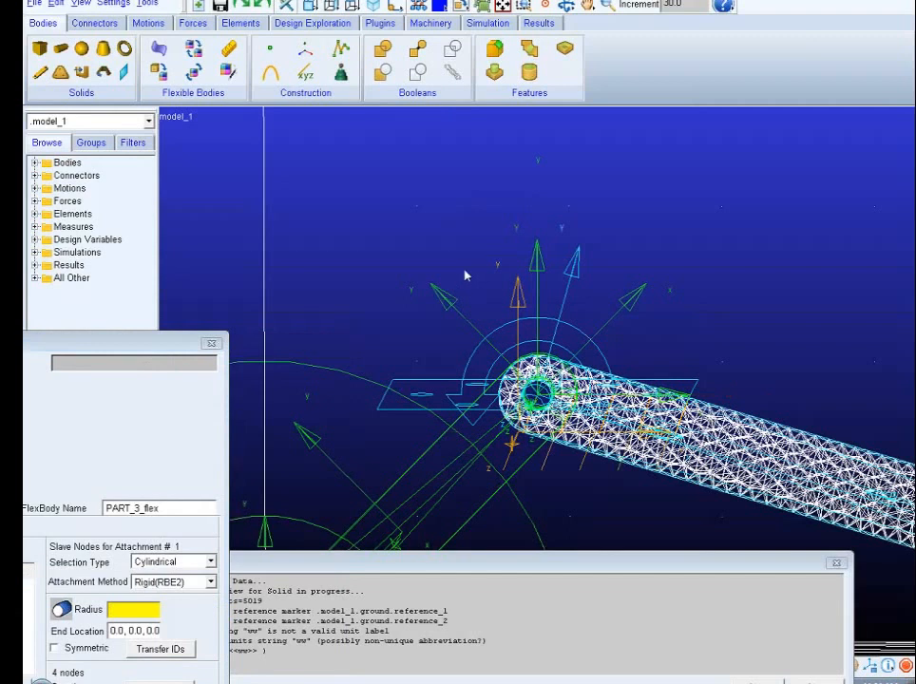
# Set the cylindrical selection radius of attachment 1 to .205in.
pyautogui.press('z')
pyautogui.moveTo(465, 258)
pyautogui.mouseDown()
pyautogui.moveTo(479, 328)
pyautogui.moveTo(479, 271)
pyautogui.mouseUp()
pyautogui.press('r')
pyautogui.moveTo(629, 305)
pyautogui.mouseDown()
pyautogui.moveTo(606, 304)
pyautogui.moveTo(469, 431)
pyautogui.mouseUp()
pyautogui.moveTo(86, 343); pyautogui.dragTo(177, 142)
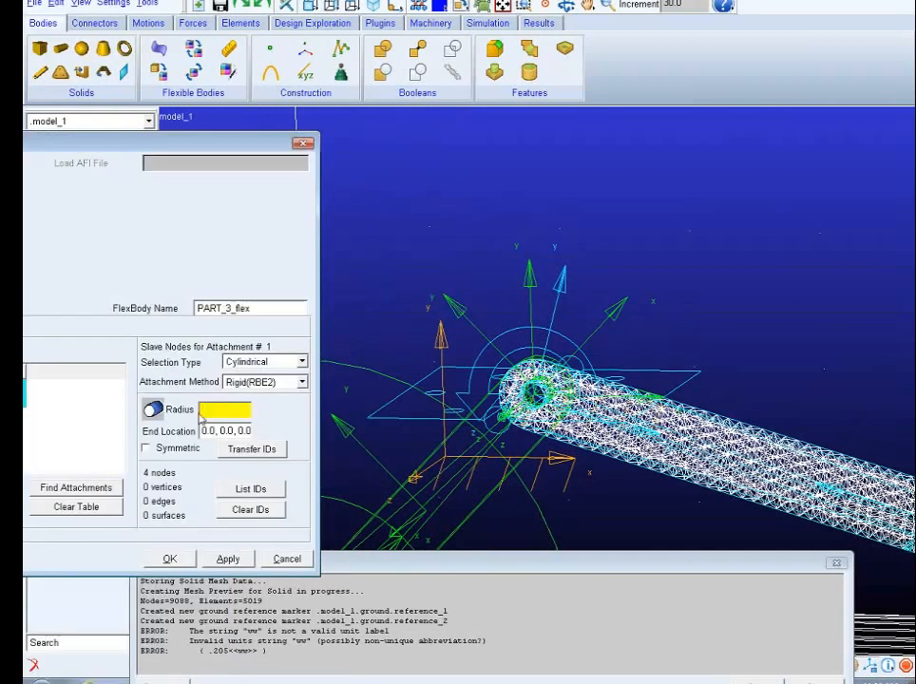
pyautogui.write('5')
pyautogui.press('BackSpace')
pyautogui.write('2552')
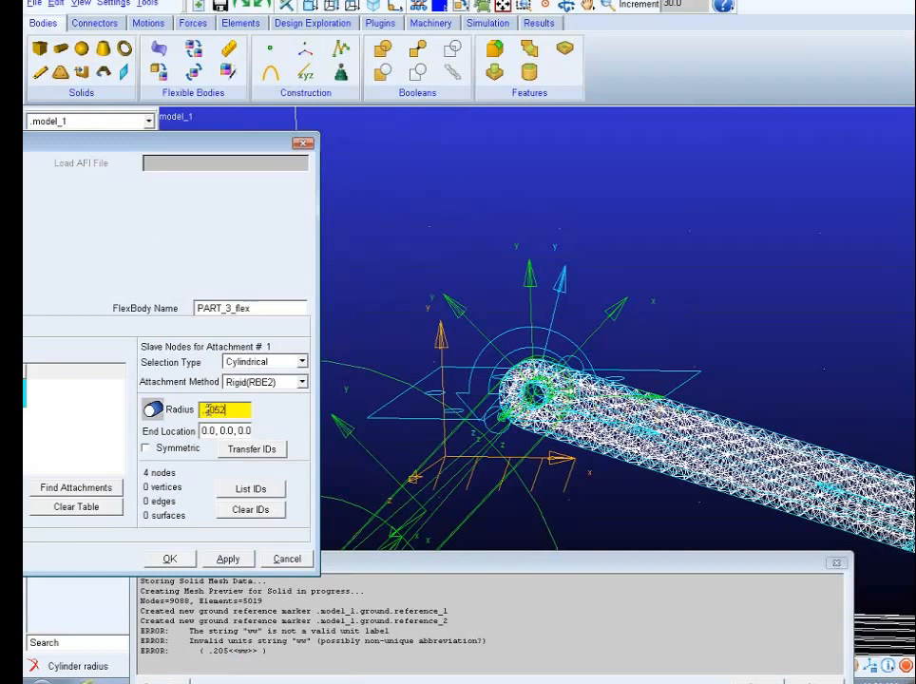
pyautogui.press('BackSpace')
pyautogui.write('in')
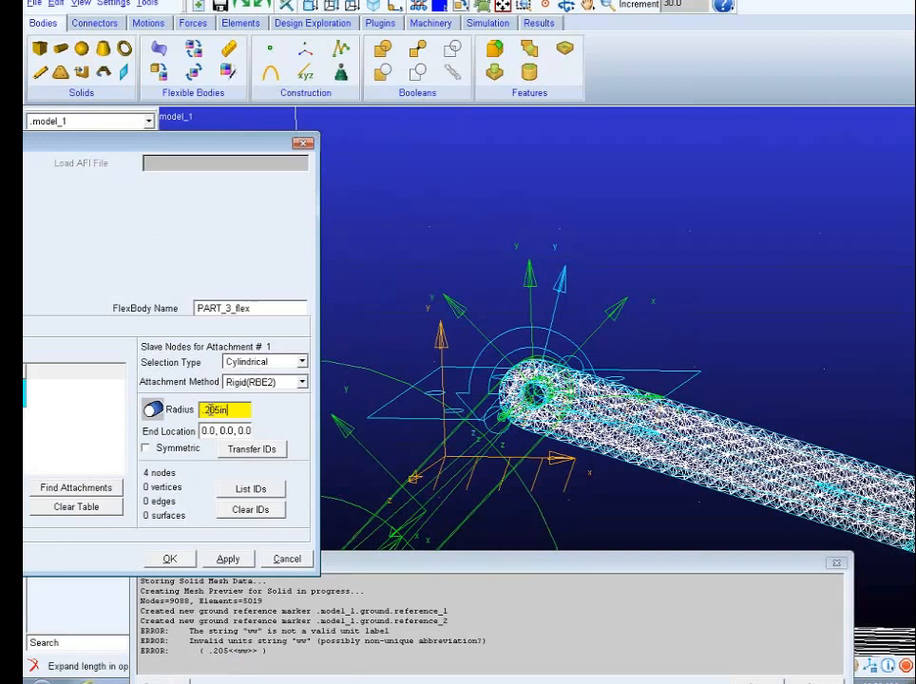
pyautogui.press('Return')
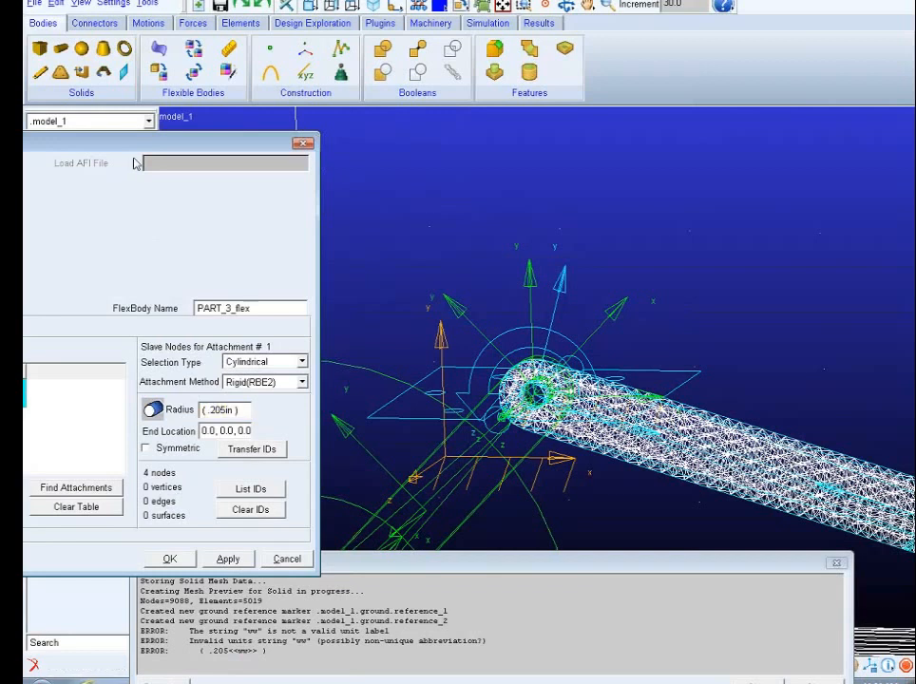
# Select attachment 2 in the attachment table and pick ground.reference_2 at the link's crank-end hole as its coordinate reference.
pyautogui.moveTo(144, 148); pyautogui.dragTo(250, 123)
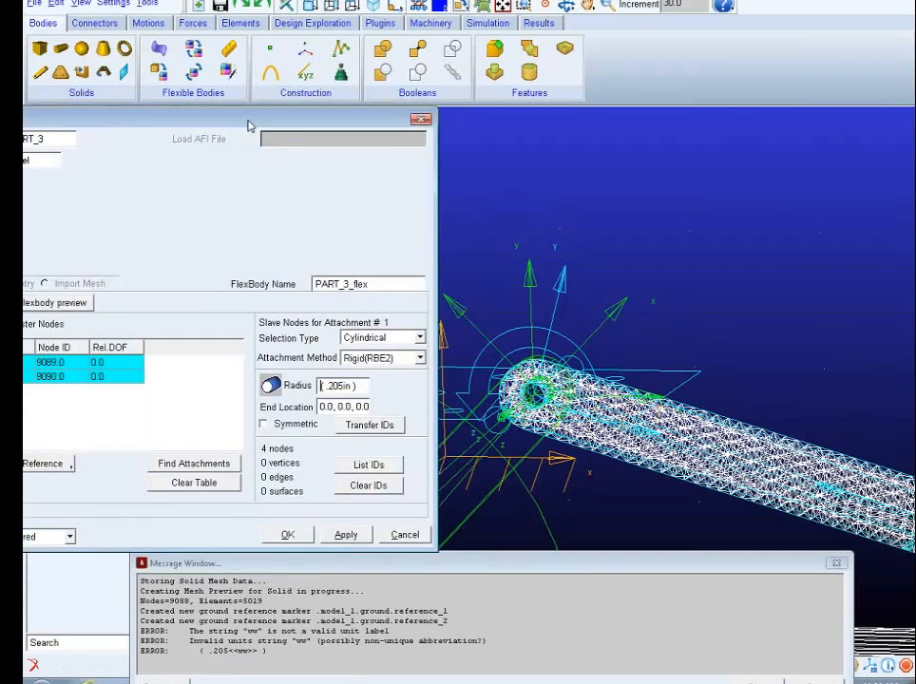
pyautogui.click(116, 376)
pyautogui.click(11, 376)
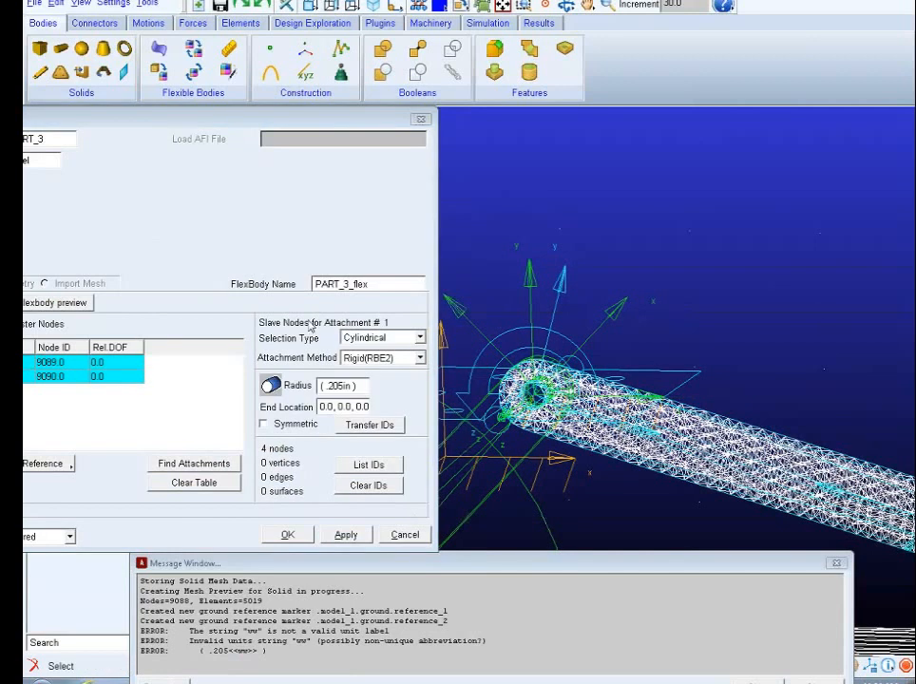
pyautogui.click(28, 378)
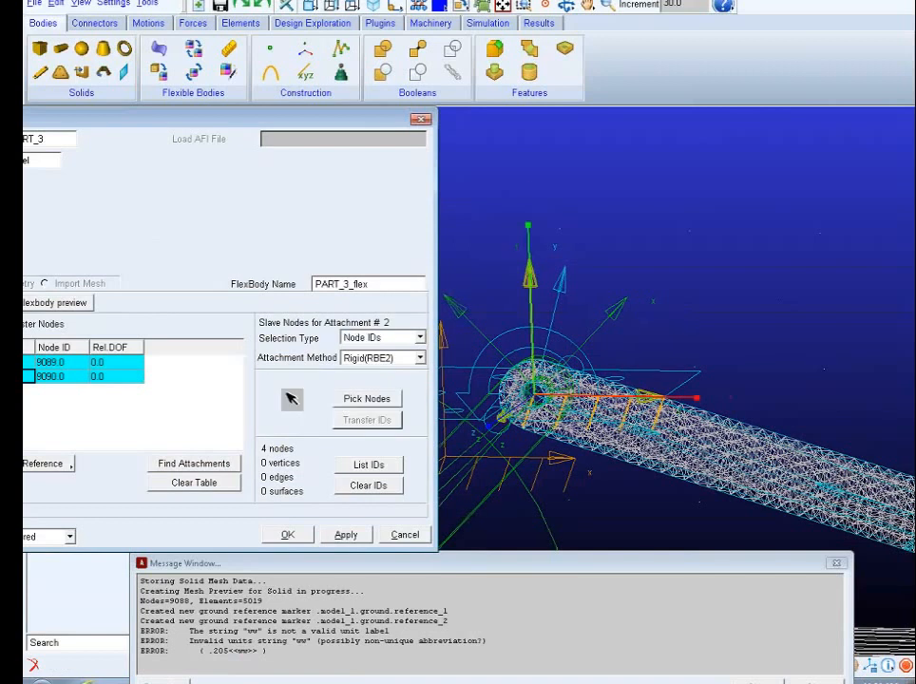
pyautogui.moveTo(267, 126); pyautogui.dragTo(136, 128)
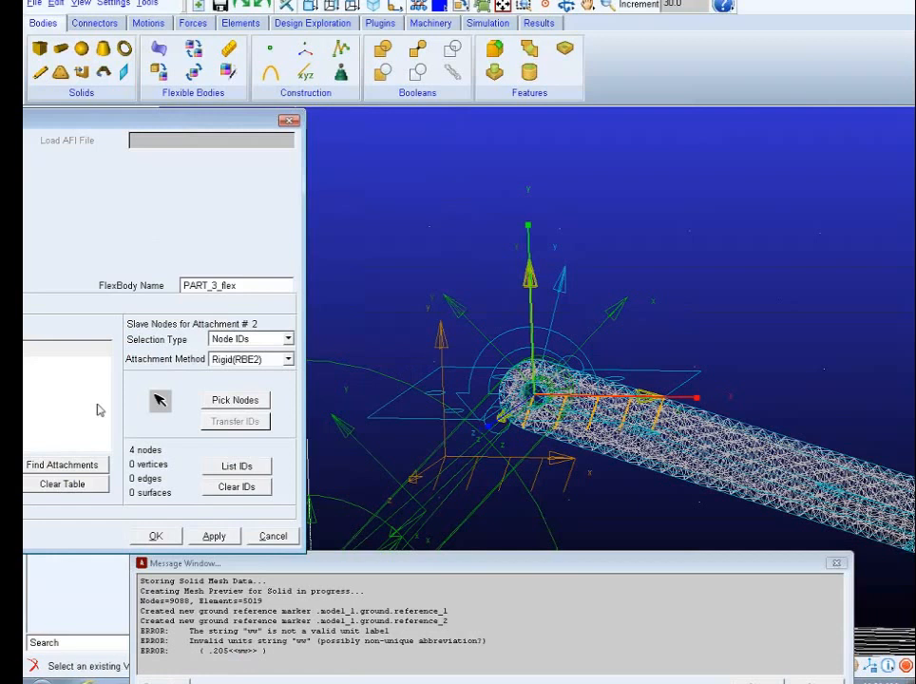
pyautogui.moveTo(119, 121); pyautogui.dragTo(583, 114)
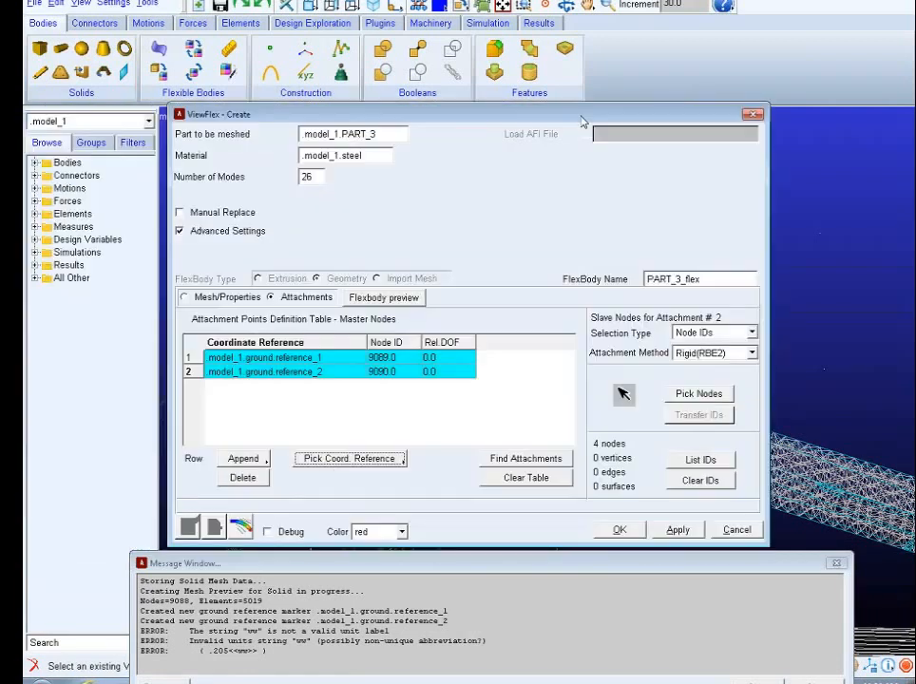
pyautogui.moveTo(495, 117); pyautogui.dragTo(351, 537)
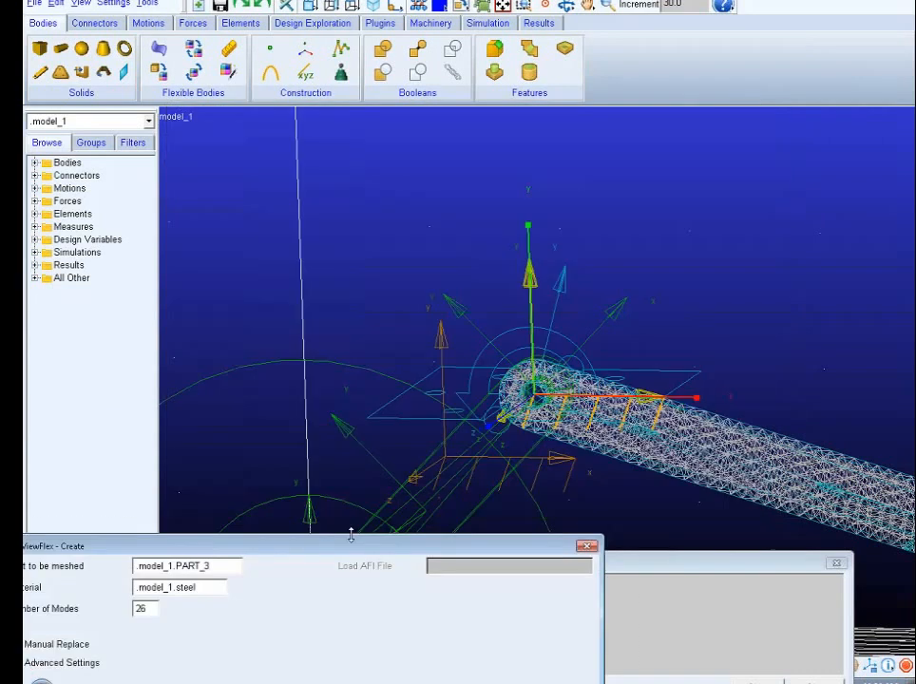
pyautogui.rightClick(534, 400)
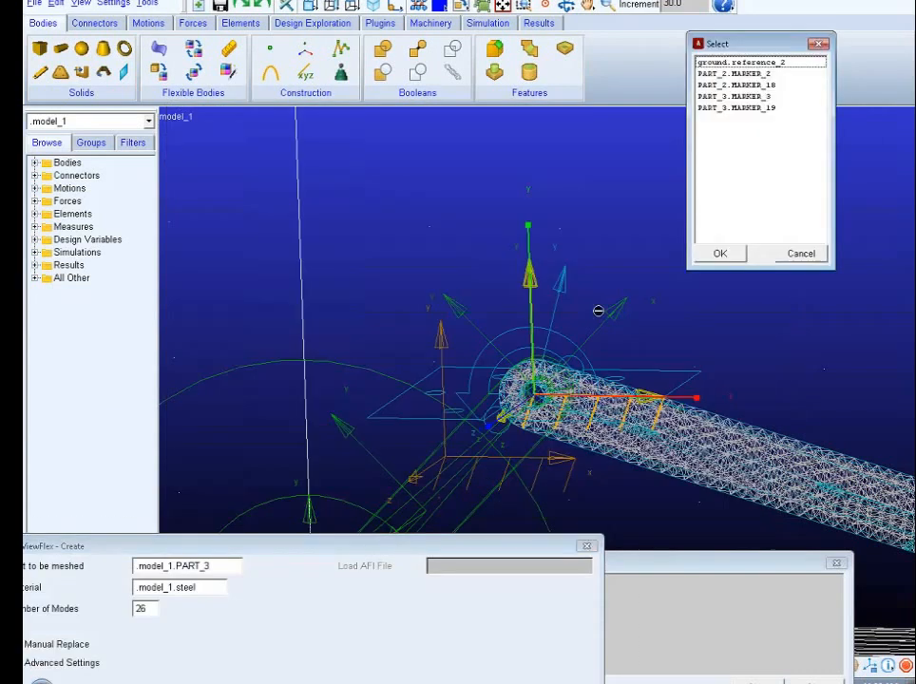
pyautogui.click(766, 61)
pyautogui.click(717, 255)
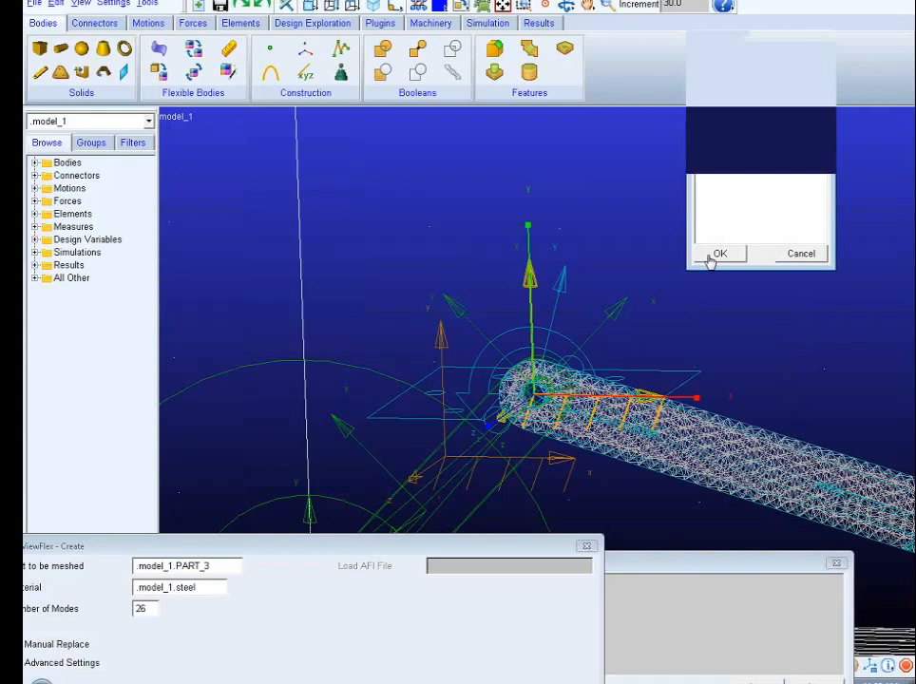
# Set the slave node selection type of attachment 2 to Cylindrical with a radius of .205in.
pyautogui.moveTo(343, 549); pyautogui.dragTo(452, 245)
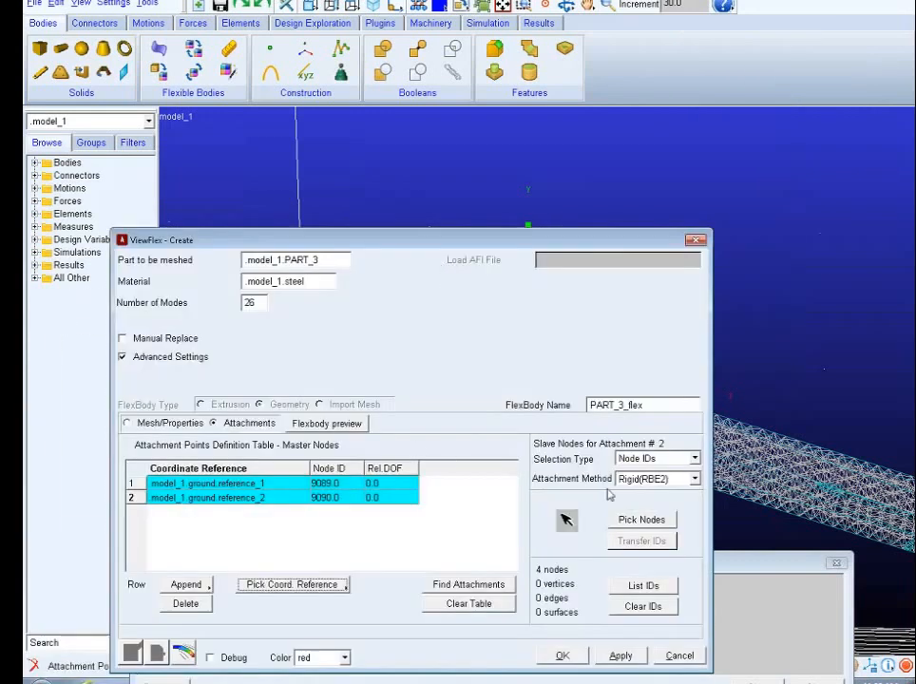
pyautogui.click(694, 460)
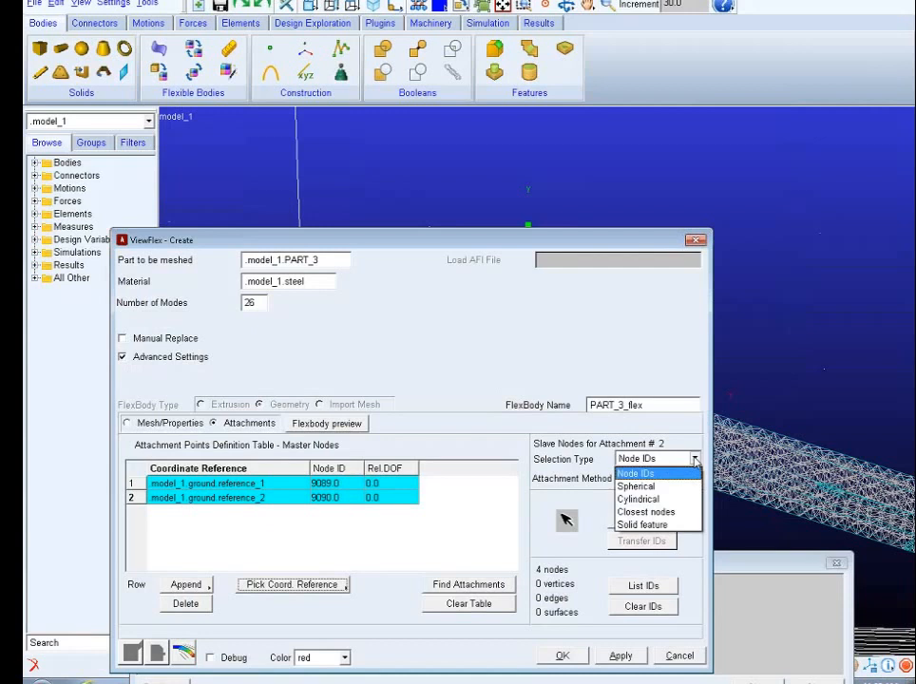
pyautogui.click(665, 499)
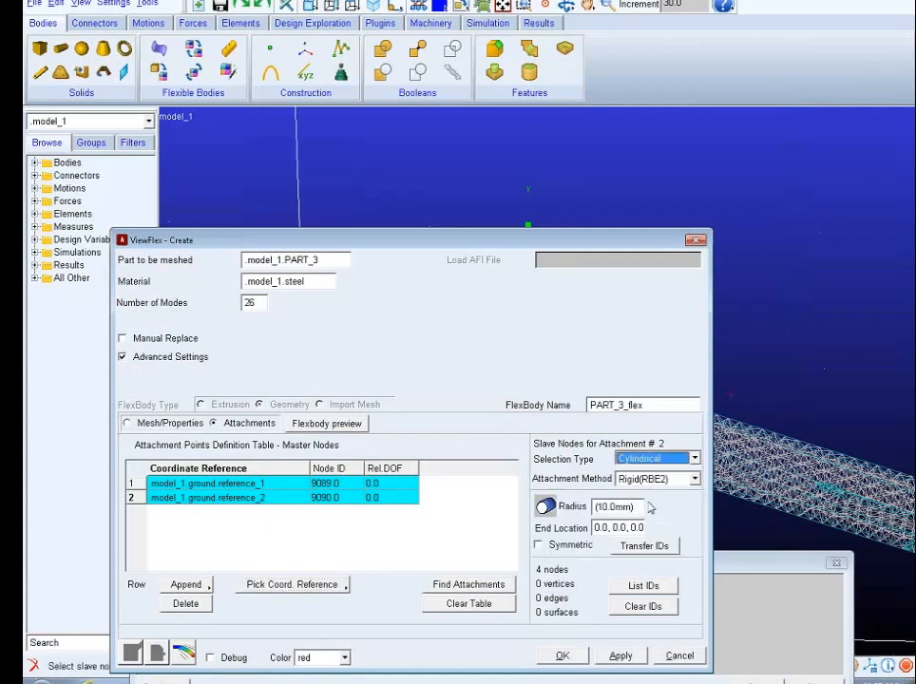
pyautogui.click(610, 506)
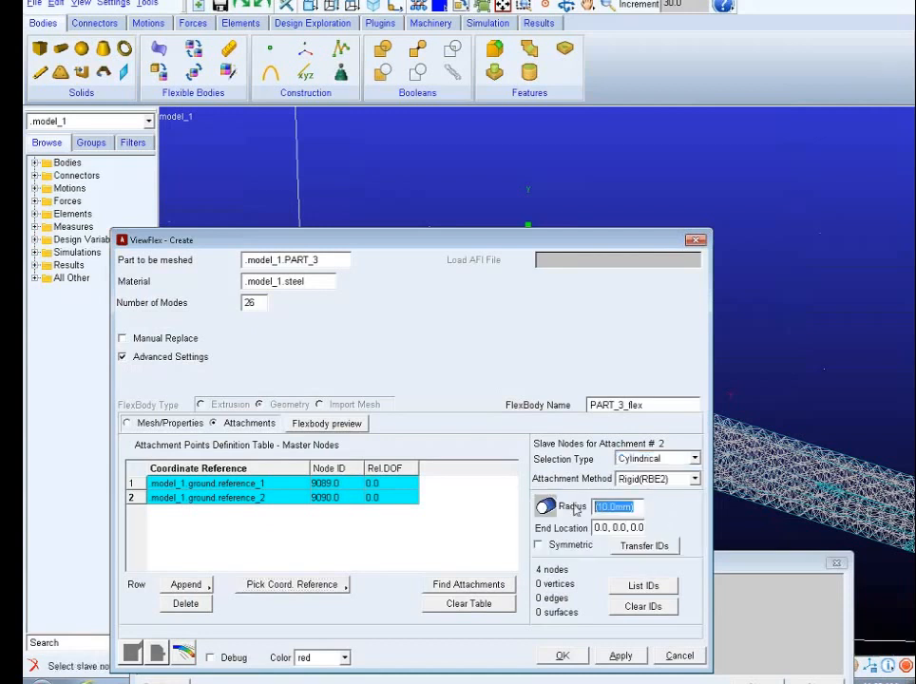
pyautogui.write('.205')
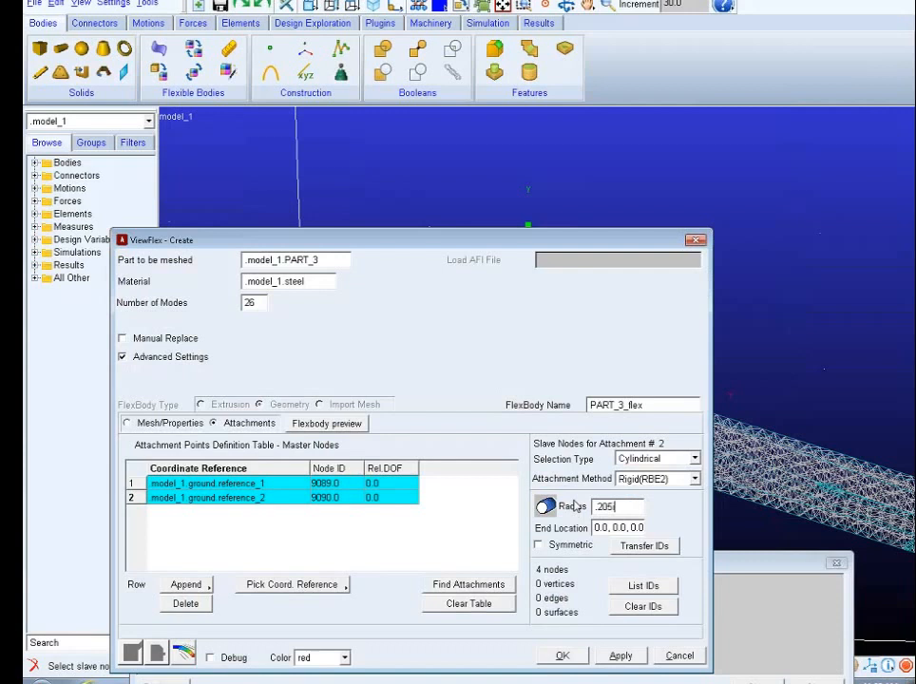
pyautogui.press('Tab')
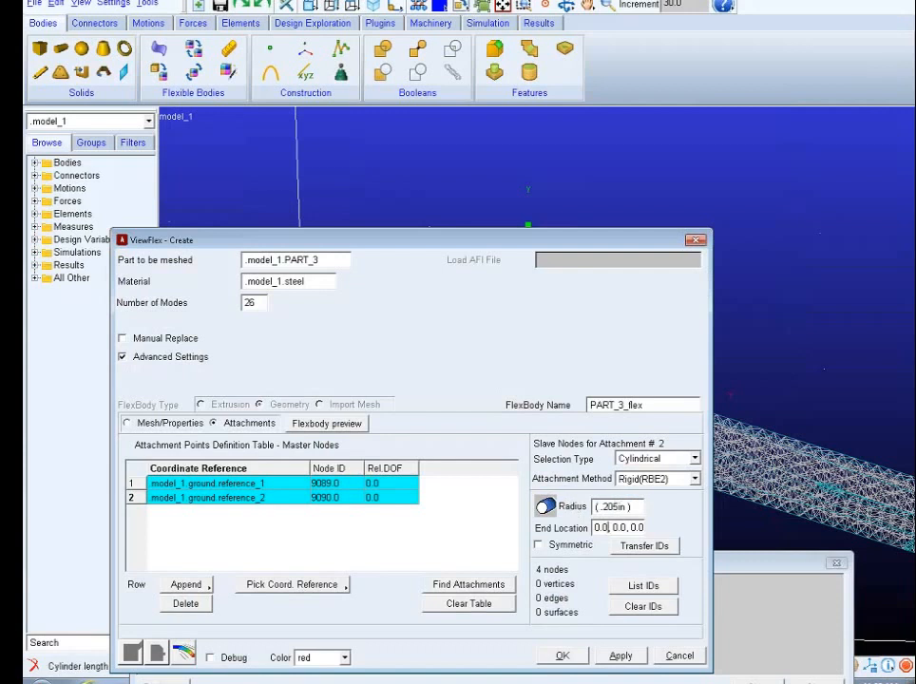
# Transfer the slave node IDs of attachment 2 from a symmetric cylinder ending at the offset reference marker, and cancel the ViewFlex creation.
pyautogui.moveTo(515, 240); pyautogui.dragTo(219, 182)
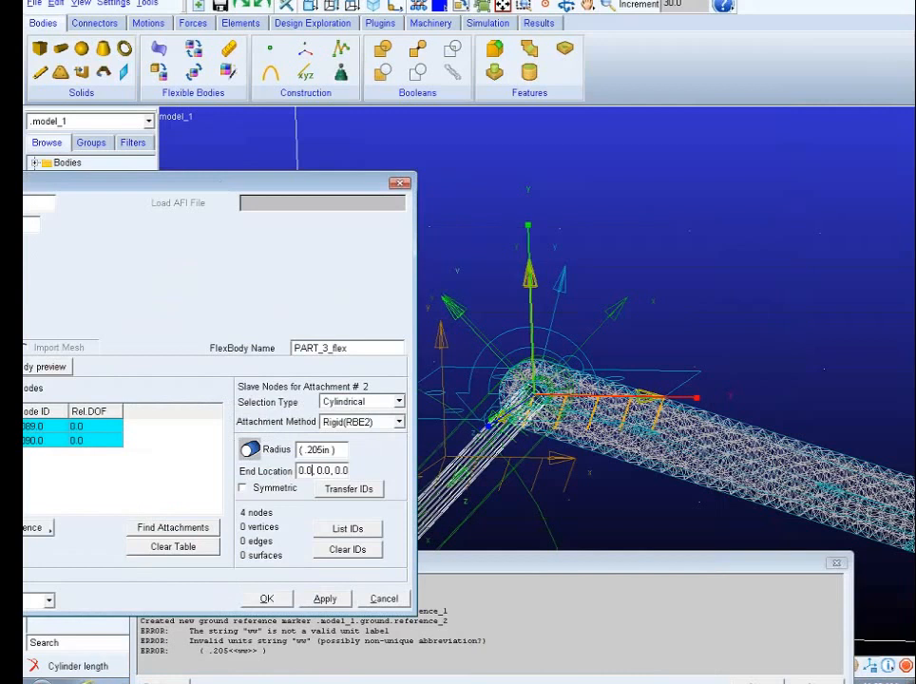
pyautogui.write('1')
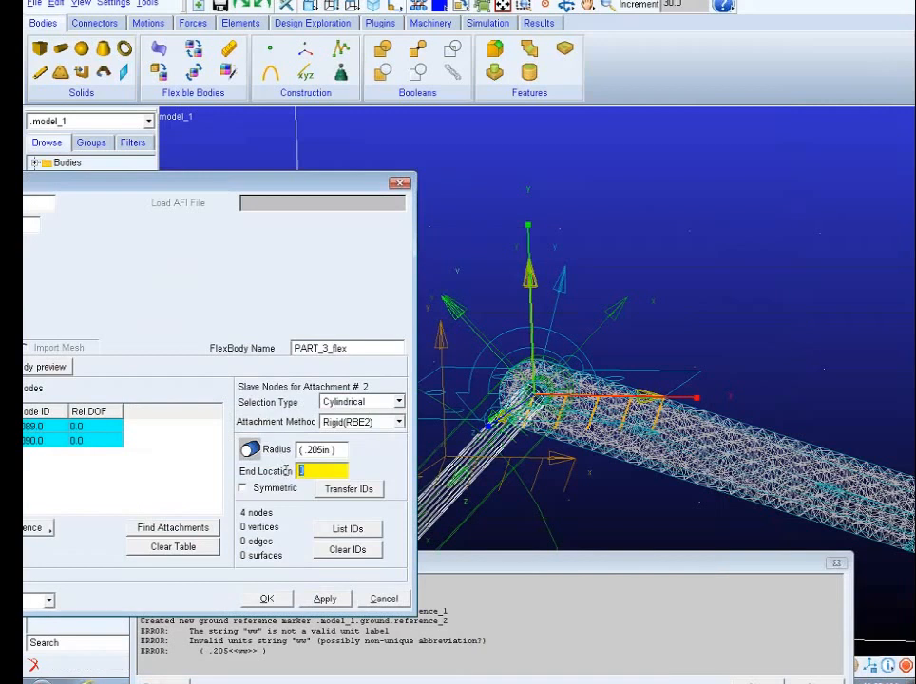
pyautogui.rightClick(302, 473)
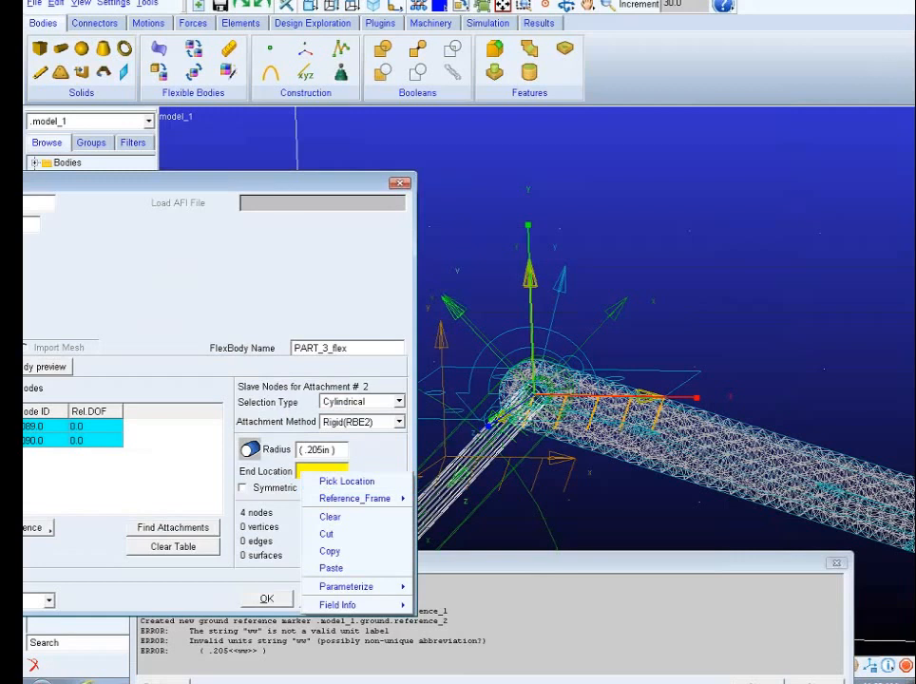
pyautogui.click(337, 481)
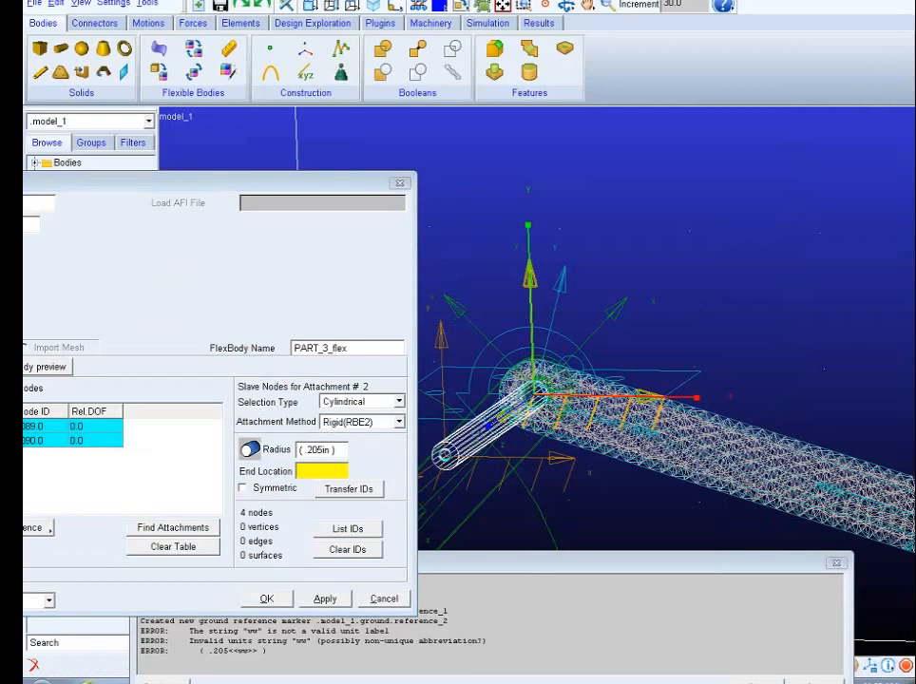
pyautogui.click(446, 459)
pyautogui.click(244, 488)
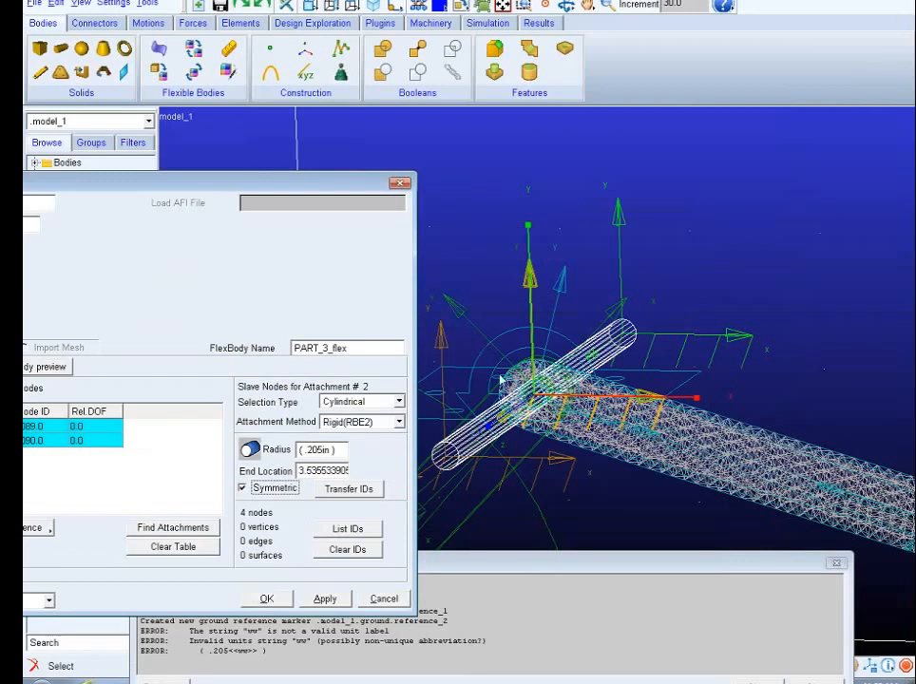
pyautogui.click(347, 489)
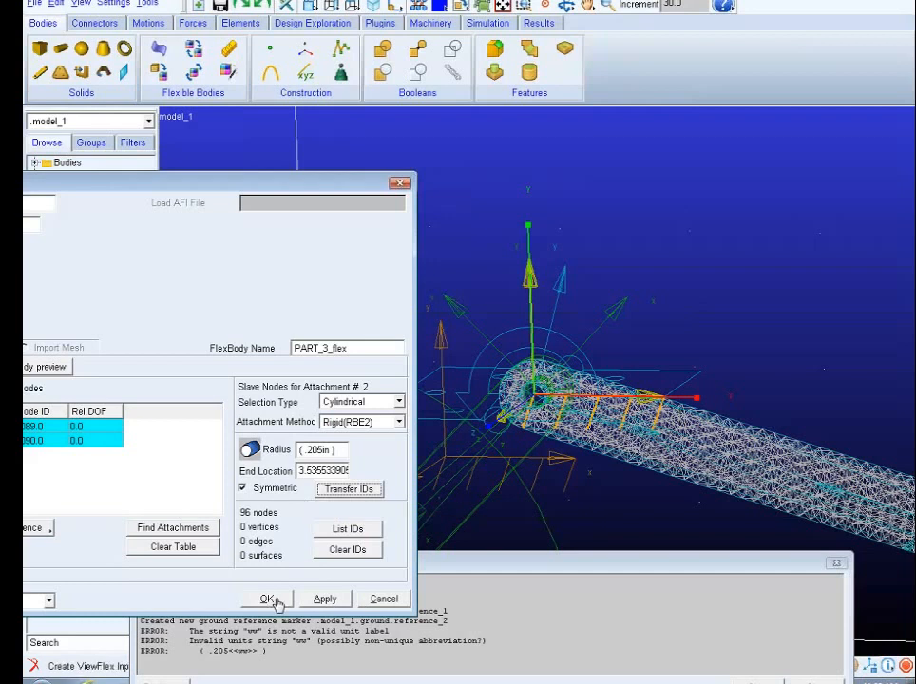
pyautogui.click(384, 599)
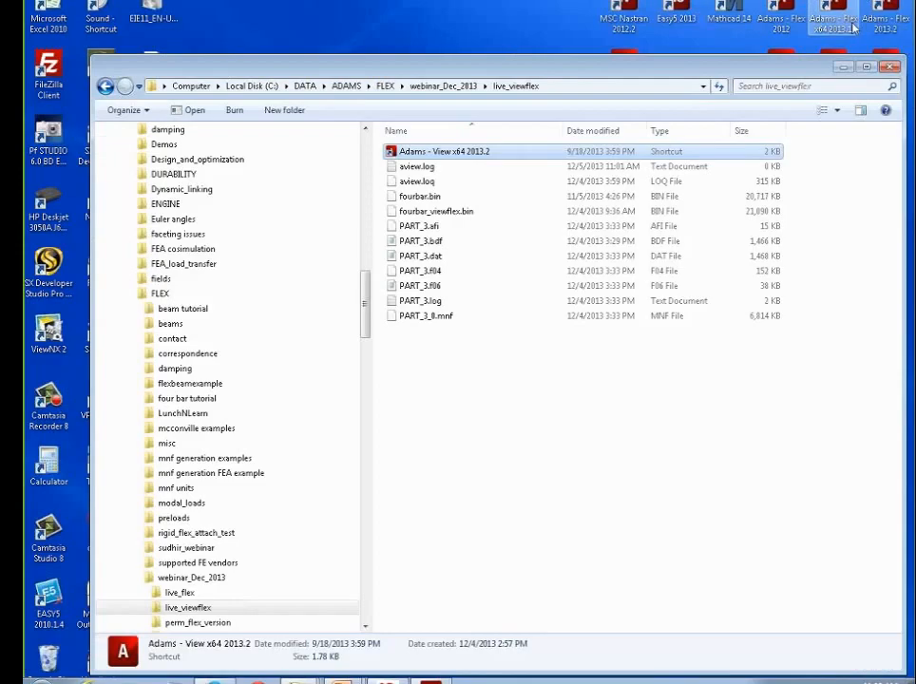
# Switch to the PowerPoint presentation Adams_Flex_Webinar_1204_2.pptx and view the Damping slide as a slide show.
pyautogui.click(843, 66)
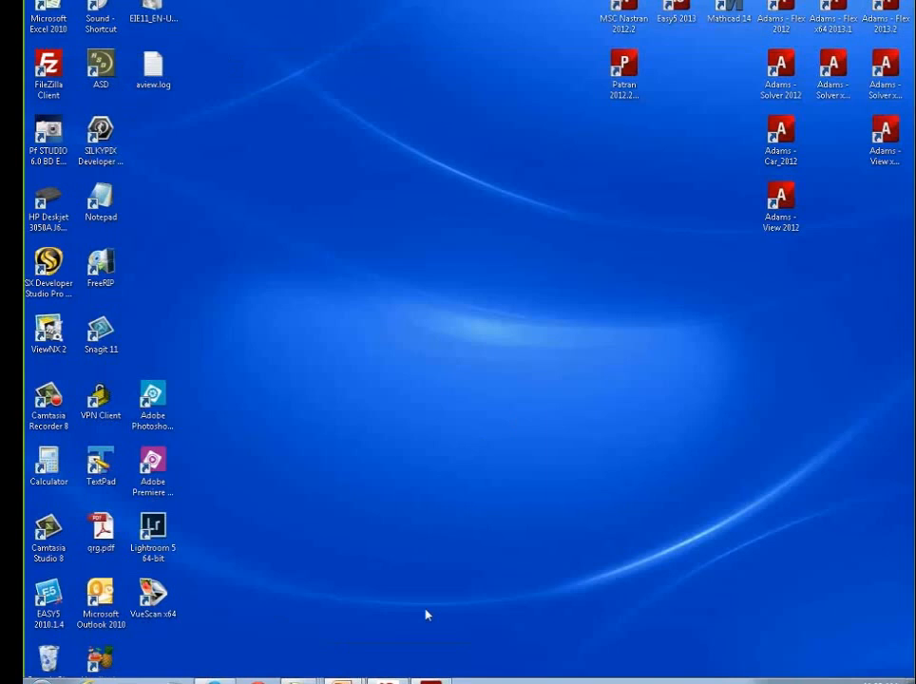
pyautogui.moveTo(343, 680)
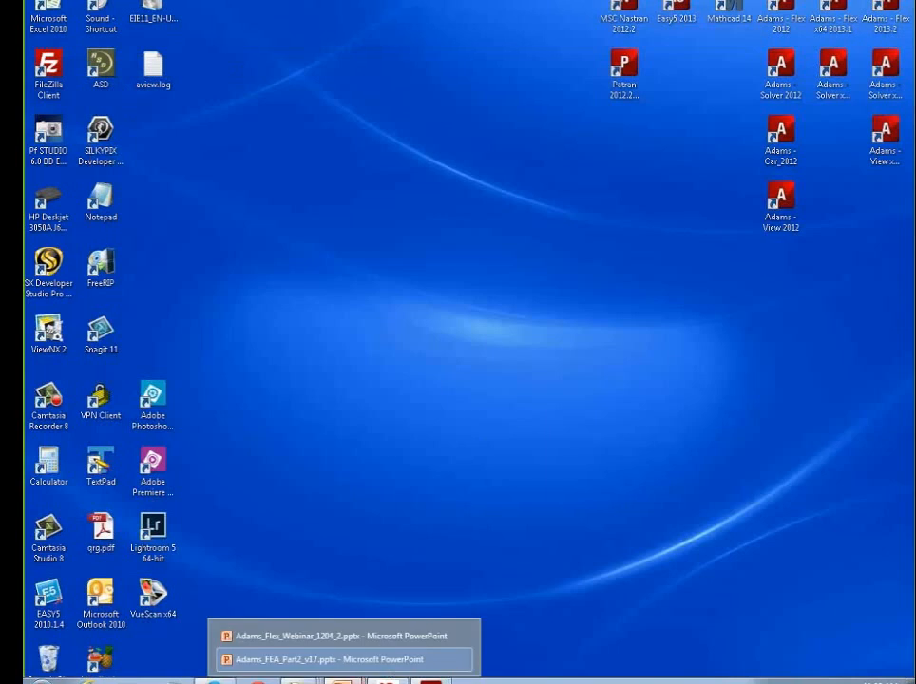
pyautogui.click(308, 635)
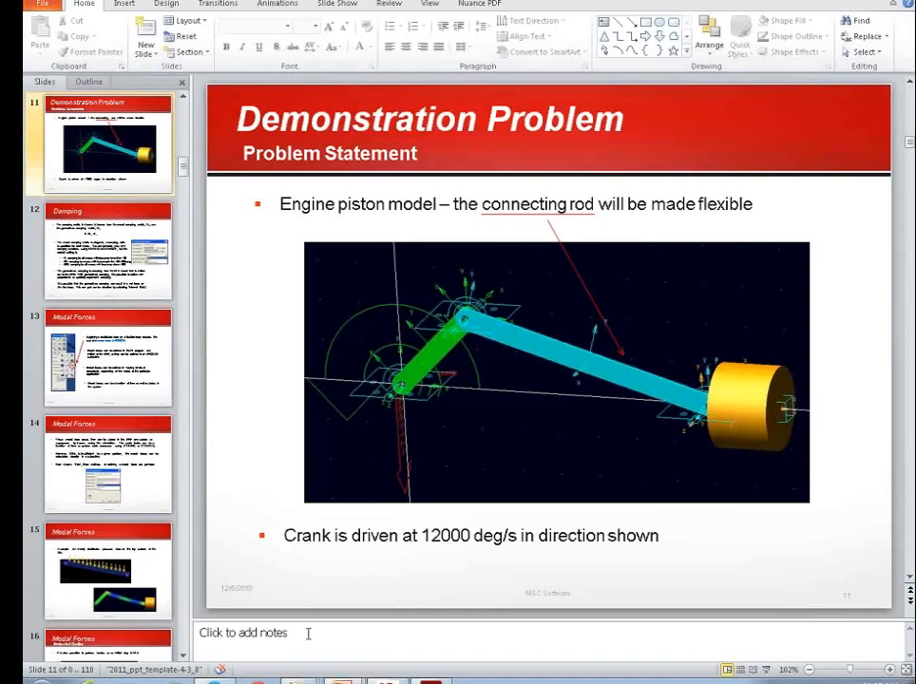
pyautogui.click(766, 671)
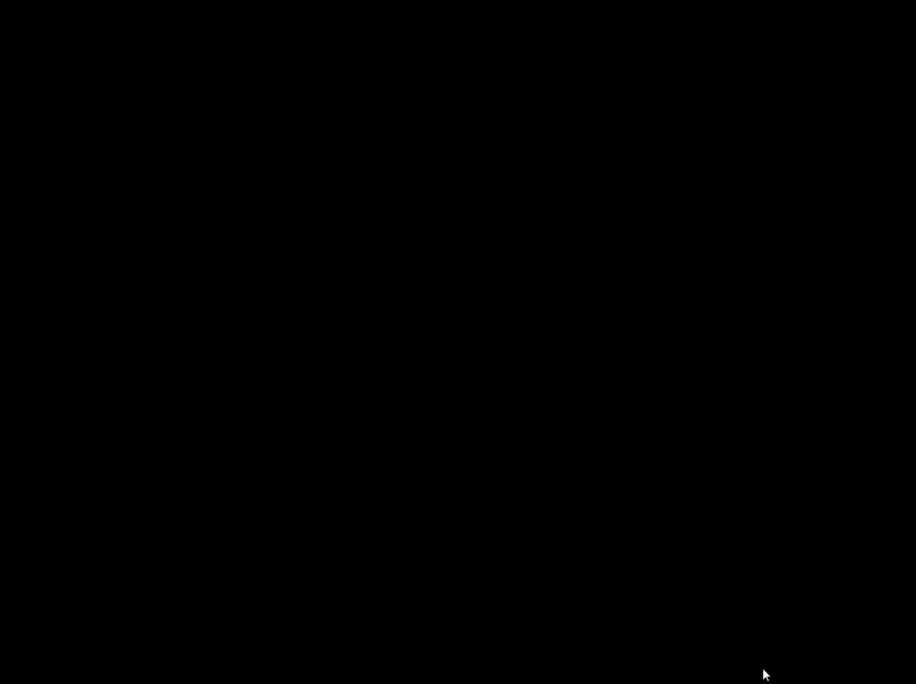
pyautogui.press('Left')
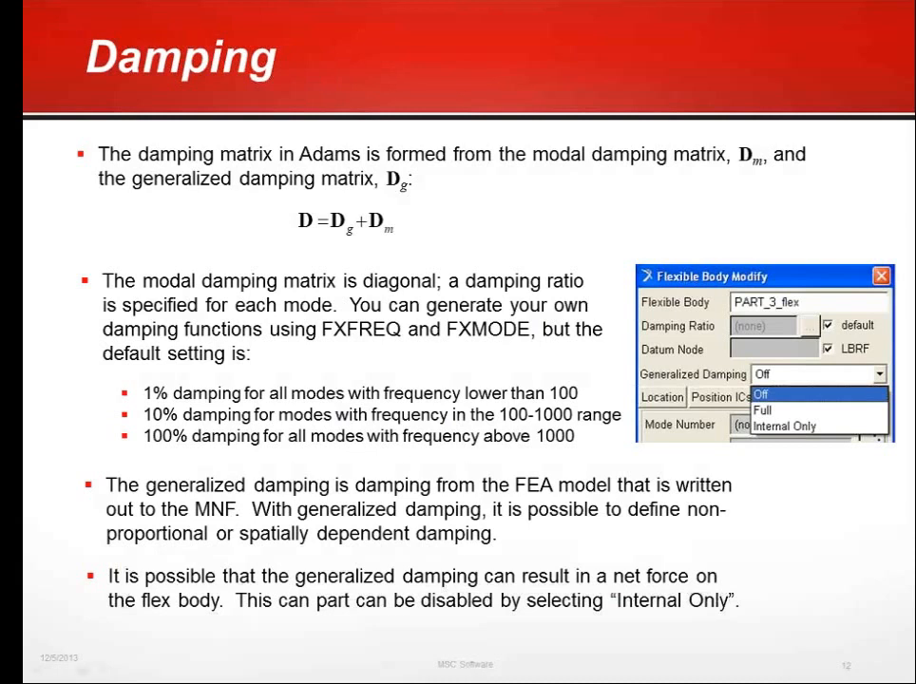
pyautogui.press('Escape')
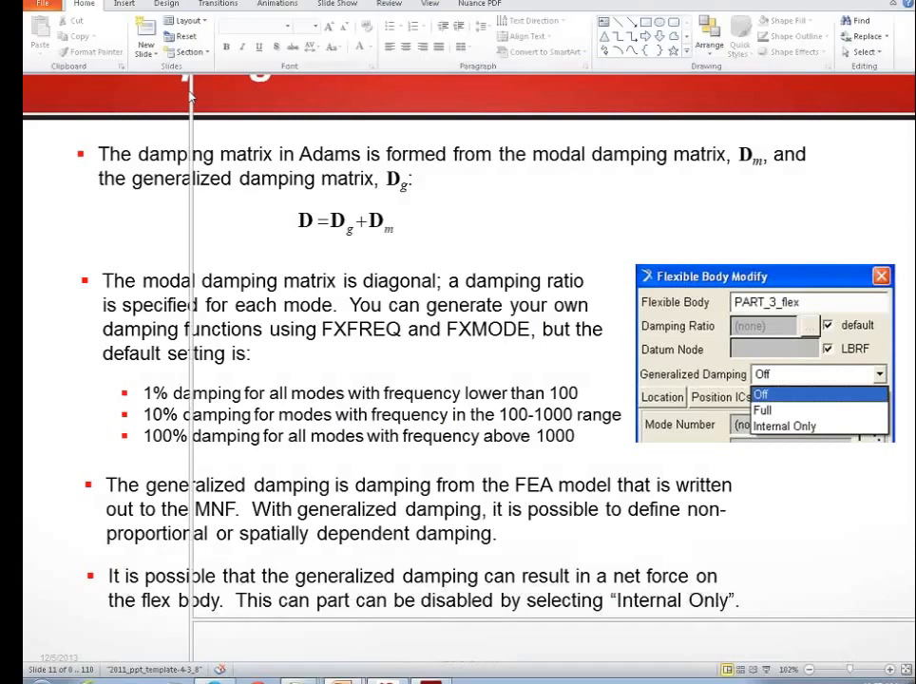
pyautogui.moveTo(747, 2); pyautogui.dragTo(27, 121)
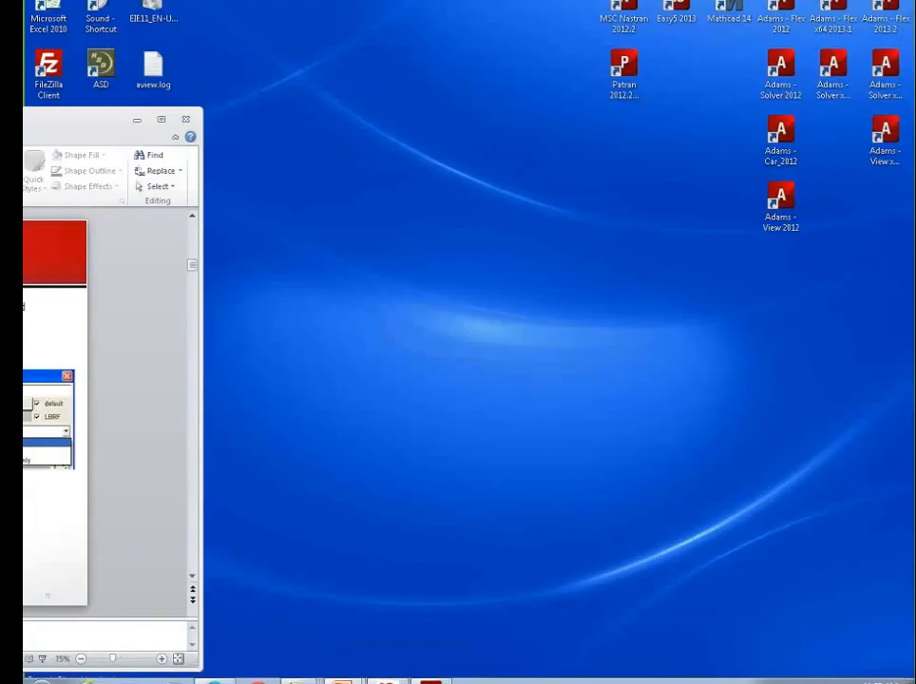
# Switch to Adams/View and open the database fourbar_viewflex.bin without saving the current one.
pyautogui.click(431, 682)
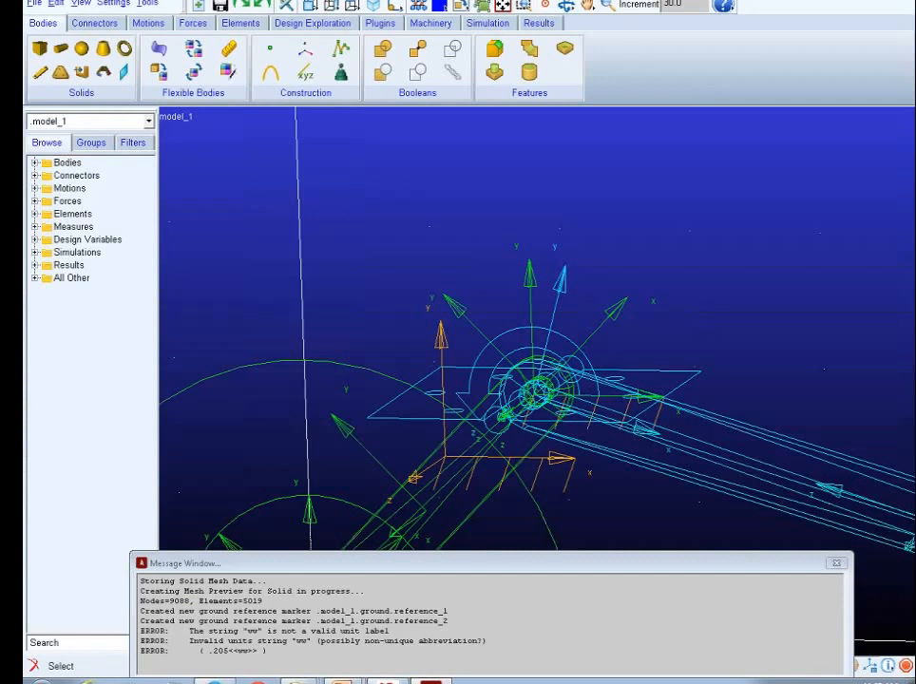
pyautogui.click(37, 6)
pyautogui.click(74, 34)
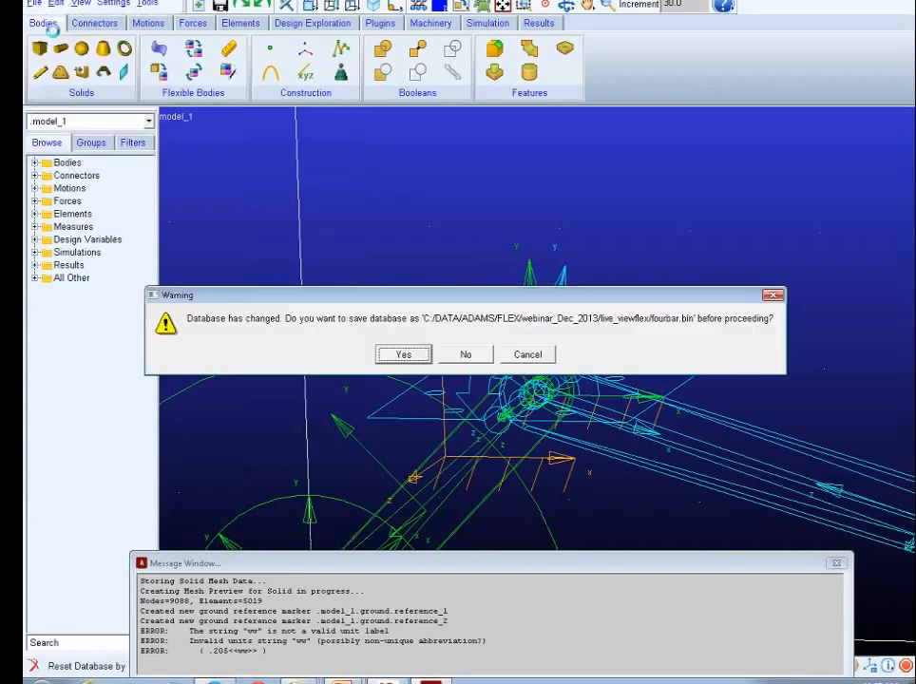
pyautogui.click(465, 354)
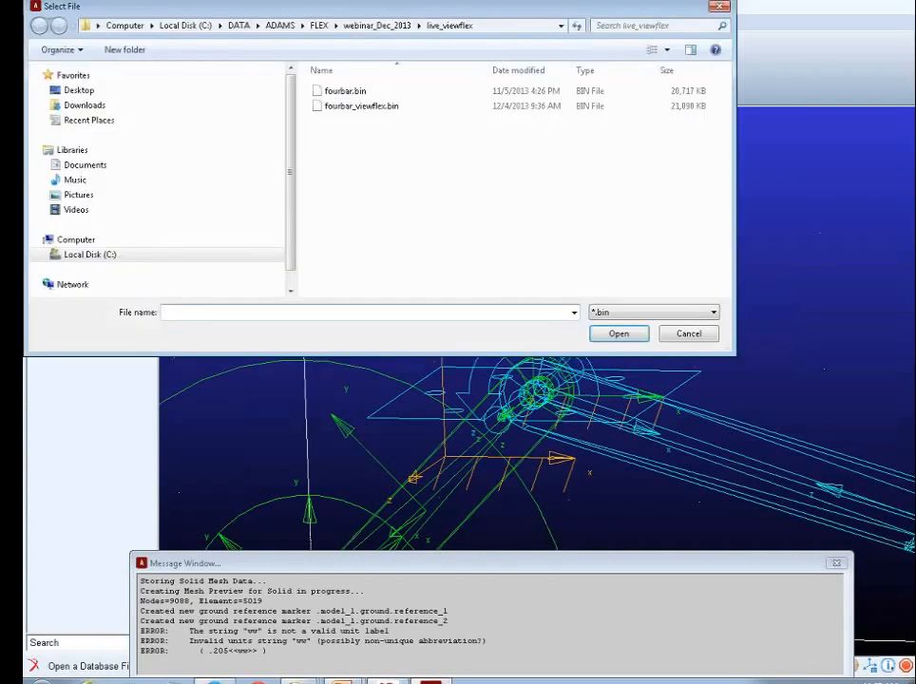
pyautogui.doubleClick(336, 108)
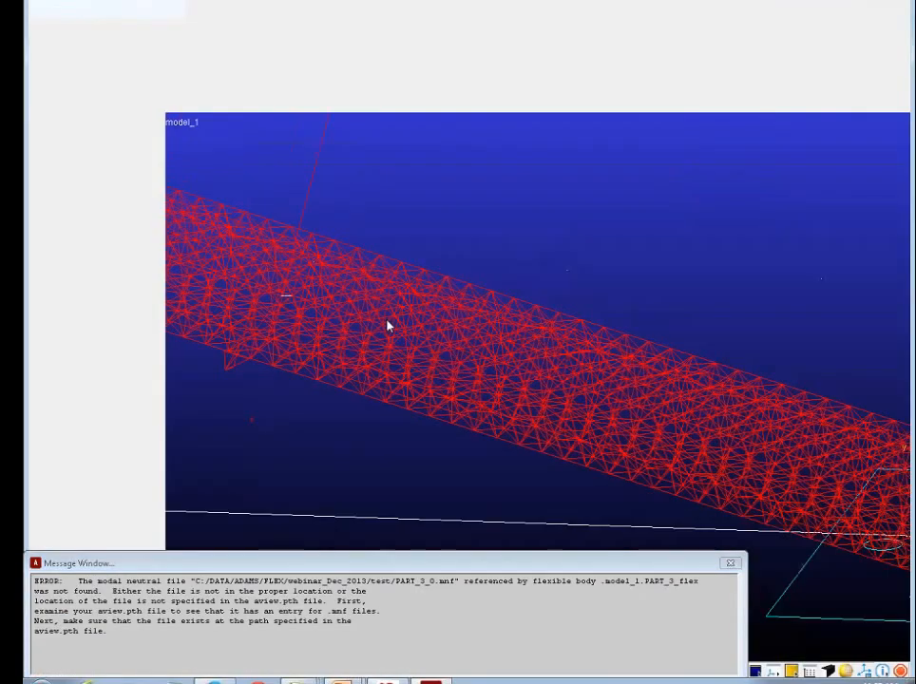
# Start modifying the flexible body PART_3_flex, accept the working-directory copy of its missing MNF file, and cancel the modification.
pyautogui.rightClick(386, 333)
pyautogui.moveTo(460, 332)
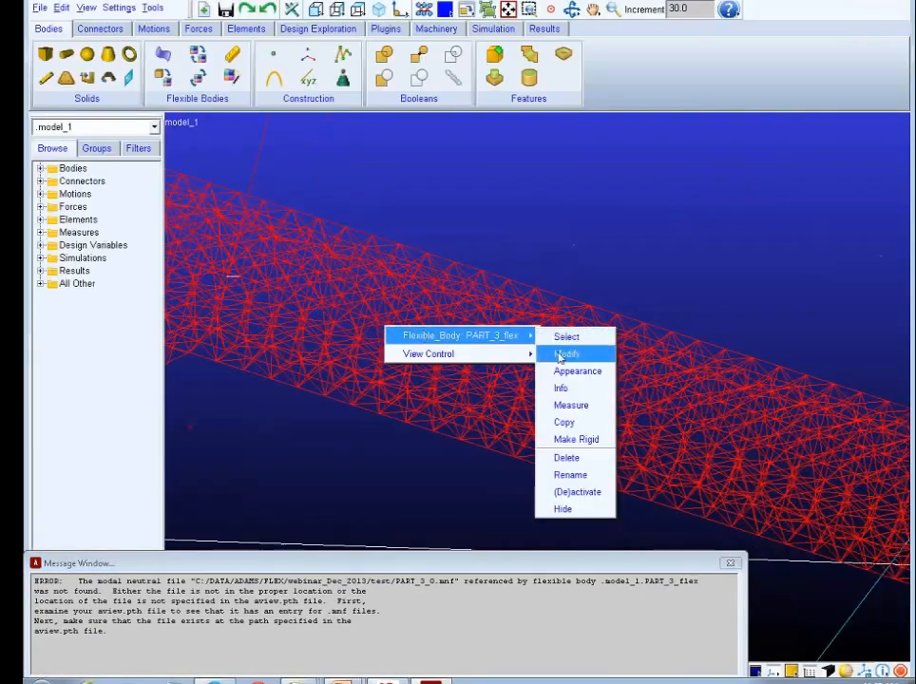
pyautogui.click(558, 352)
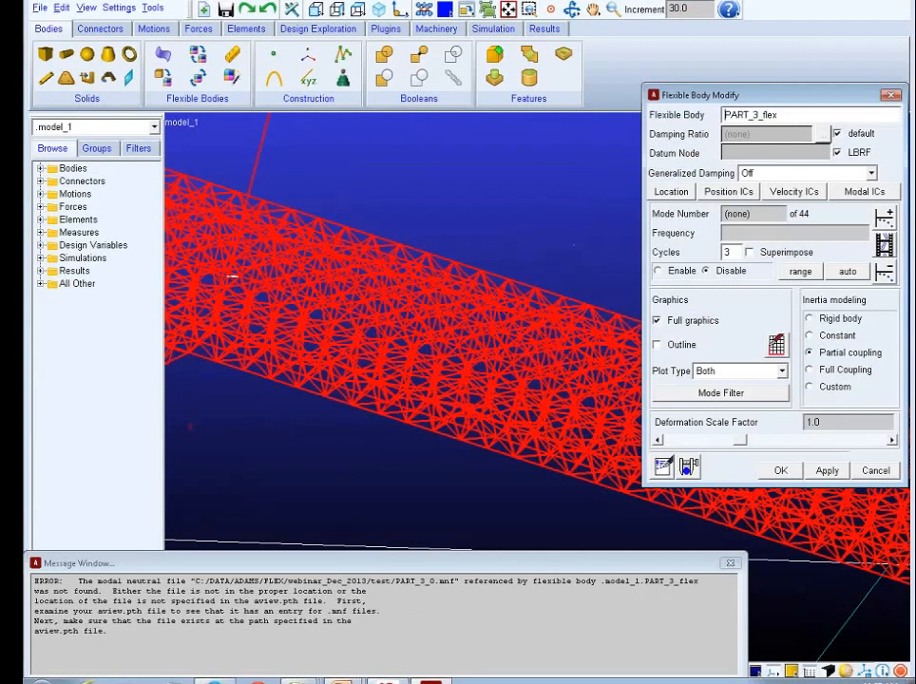
pyautogui.moveTo(741, 95); pyautogui.dragTo(504, 99)
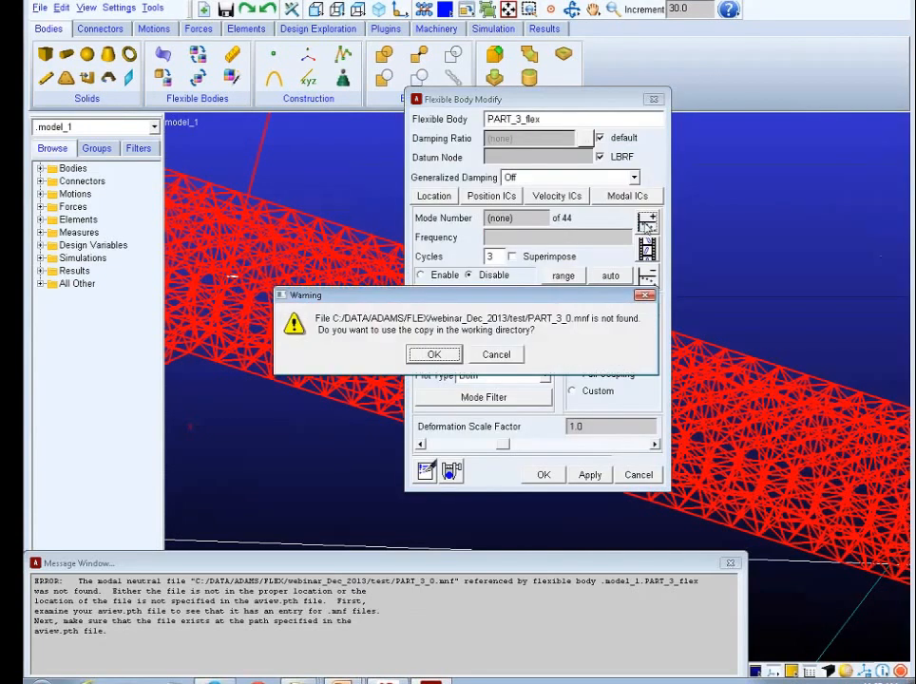
pyautogui.click(434, 355)
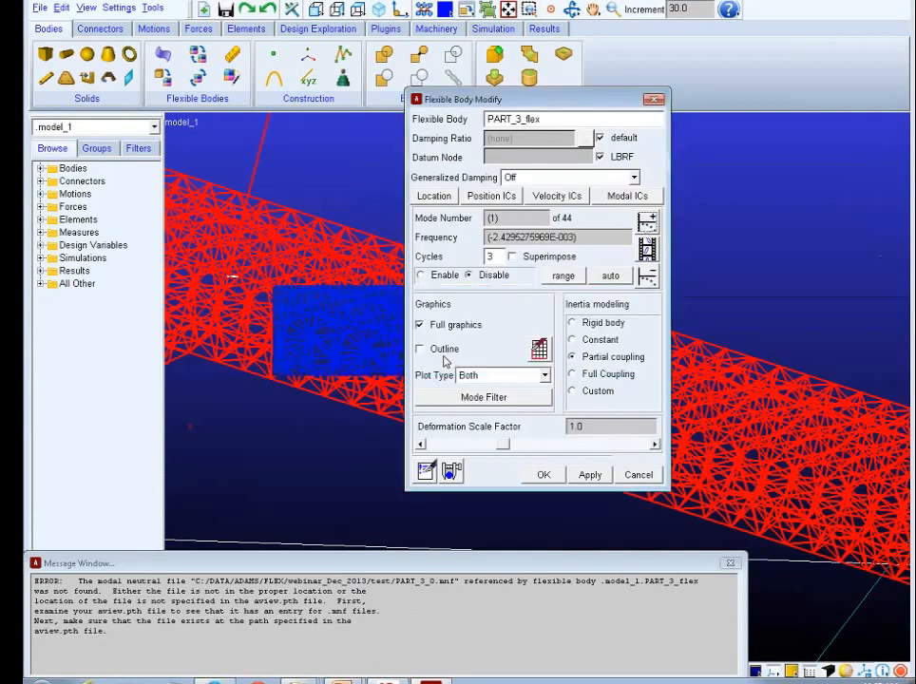
pyautogui.click(638, 475)
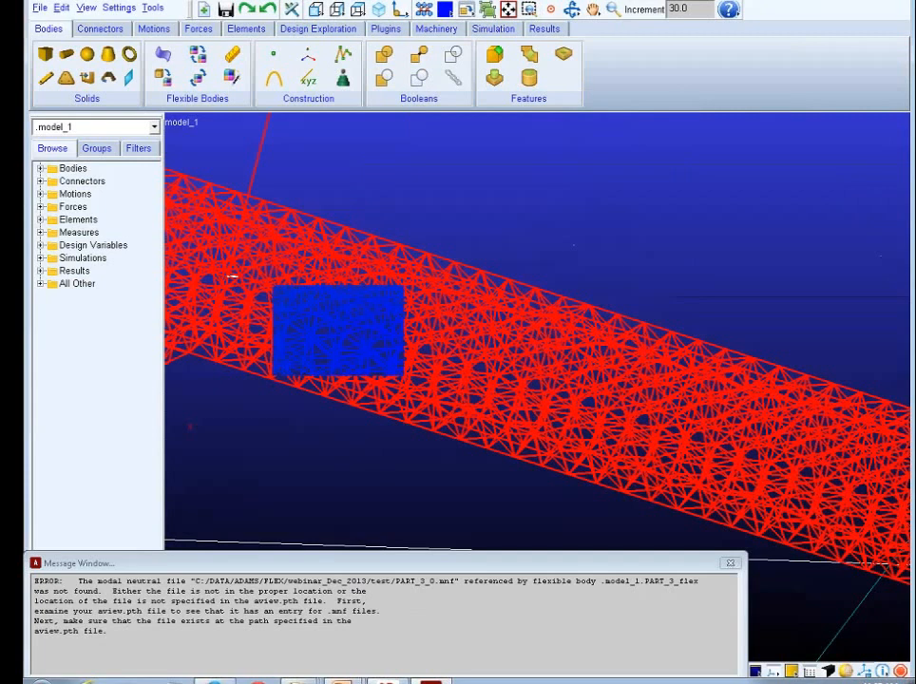
# Reopen the modification settings of PART_3_flex and step through its mode shapes up to mode 8.
pyautogui.rightClick(346, 348)
pyautogui.moveTo(428, 360)
pyautogui.click(527, 372)
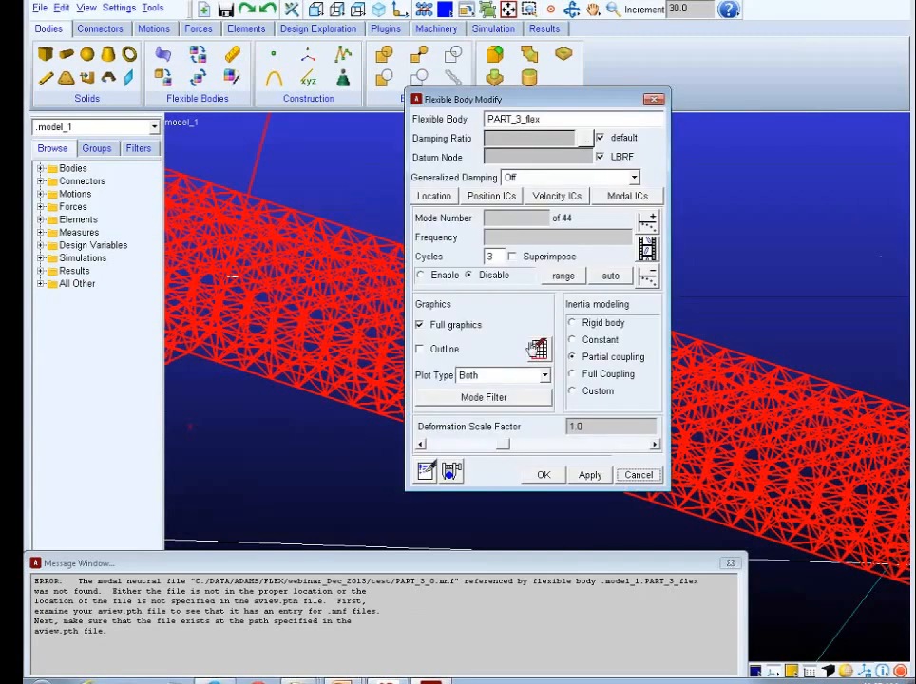
pyautogui.click(648, 225)
pyautogui.click(648, 224)
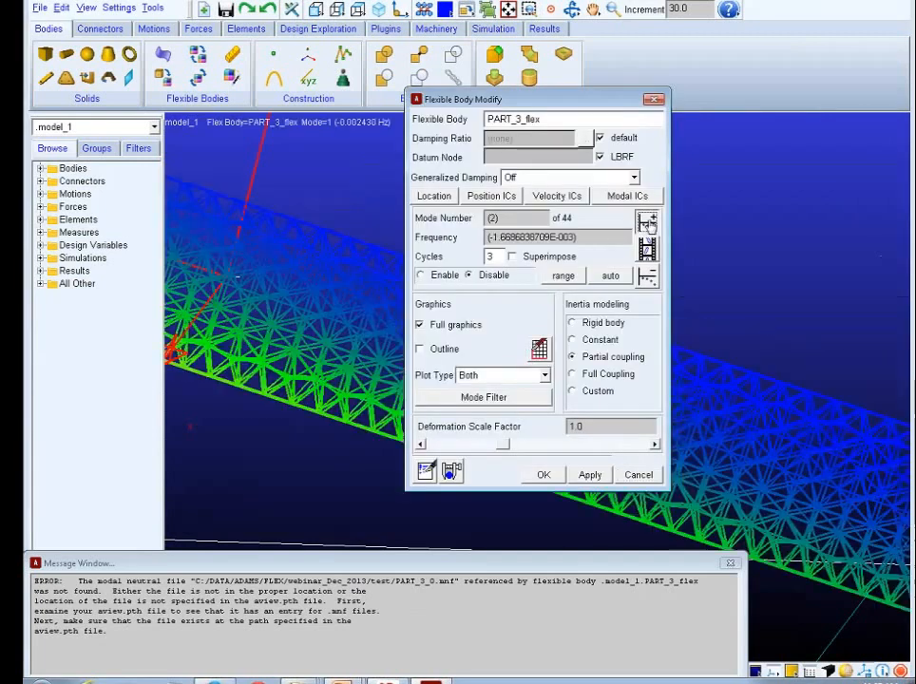
pyautogui.click(648, 225)
pyautogui.click(649, 225)
pyautogui.click(649, 224)
pyautogui.click(648, 224)
pyautogui.click(648, 224)
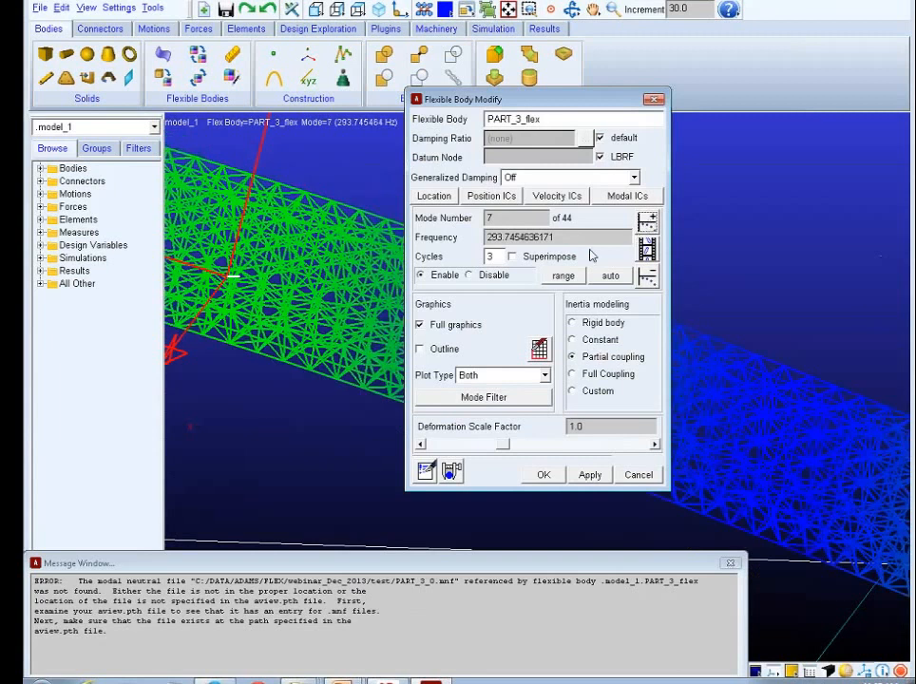
pyautogui.click(647, 221)
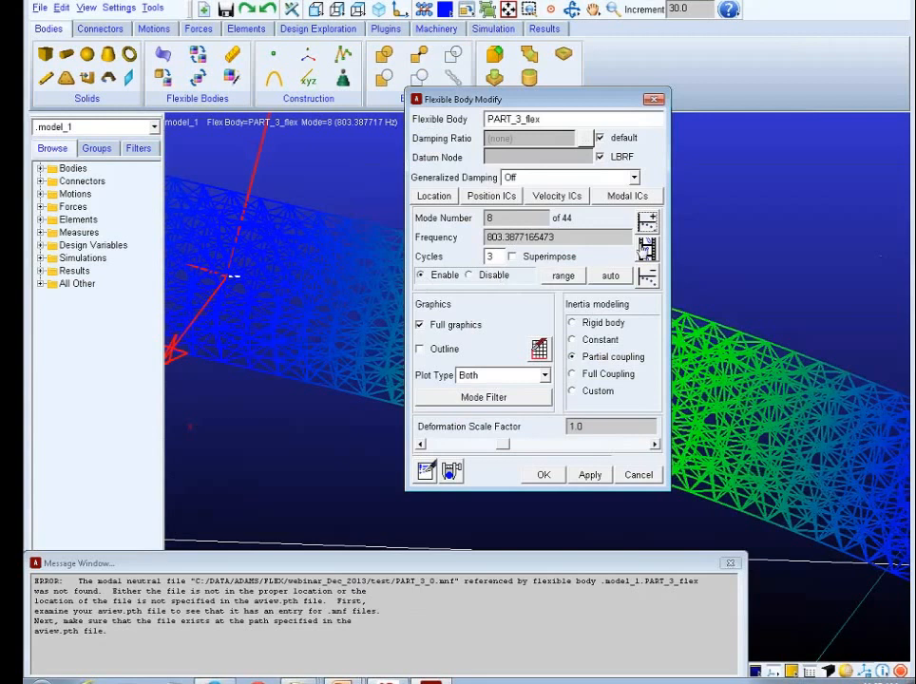
# Switch to the PowerPoint presentation, start the slide show at the Damping slide, and advance to the Modal Forces slide.
pyautogui.hotkey('alt', 'Tab')
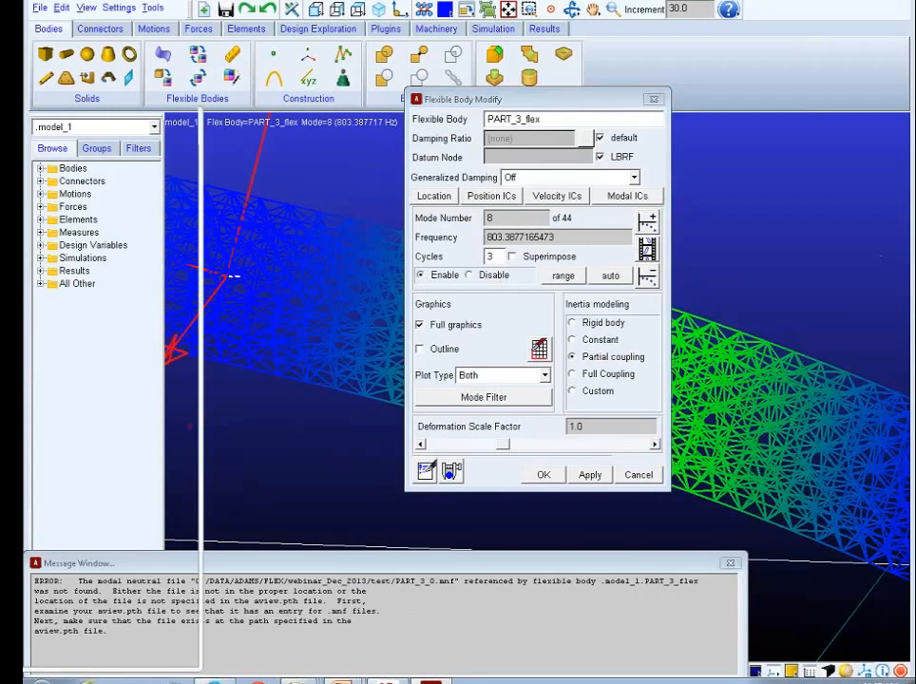
pyautogui.click(837, 1)
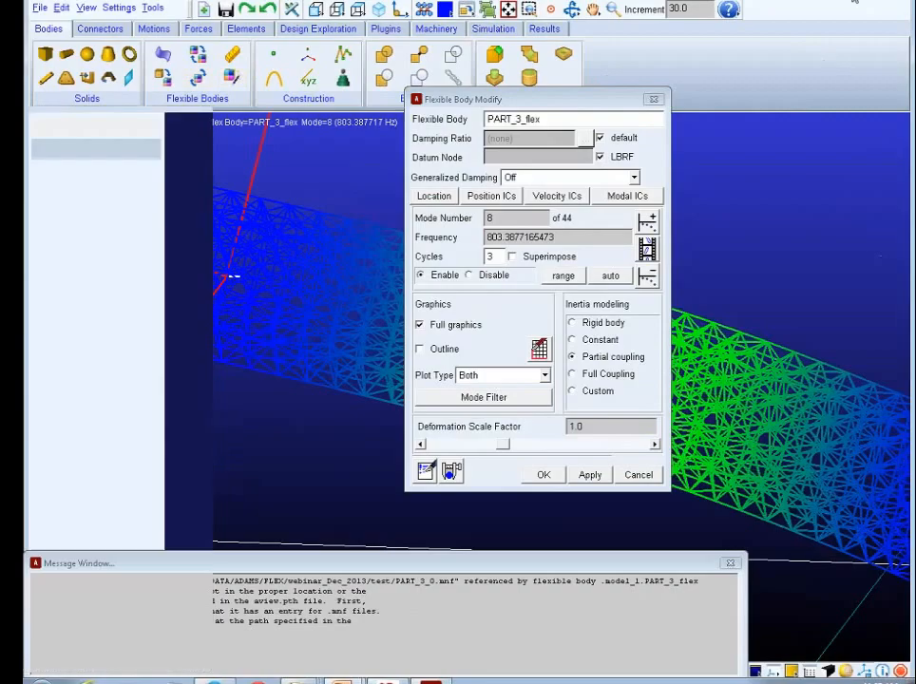
pyautogui.moveTo(85, 131); pyautogui.dragTo(604, 124)
pyautogui.click(689, 115)
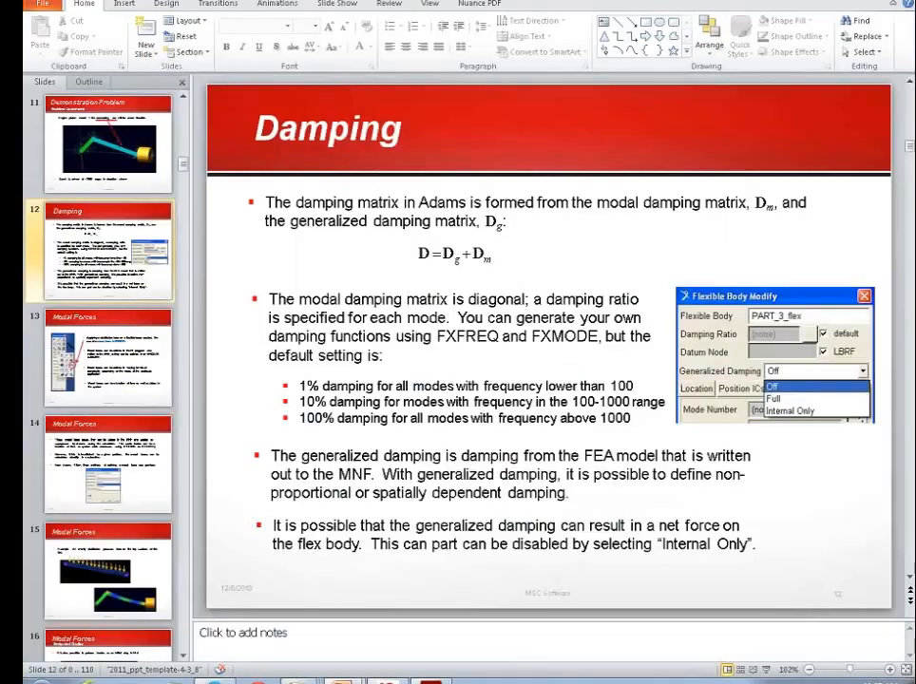
pyautogui.click(766, 670)
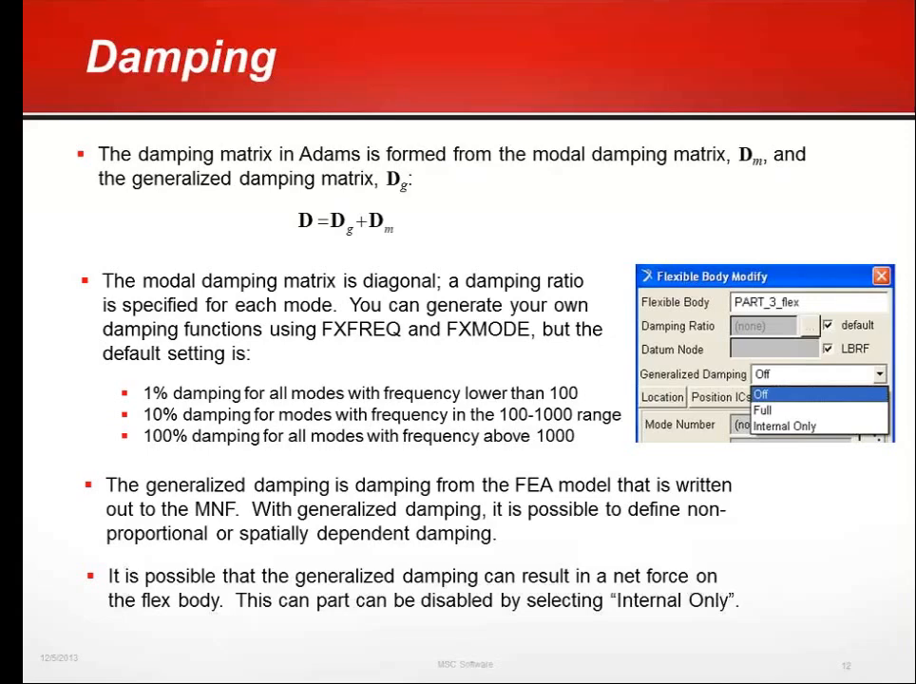
pyautogui.click(754, 651)
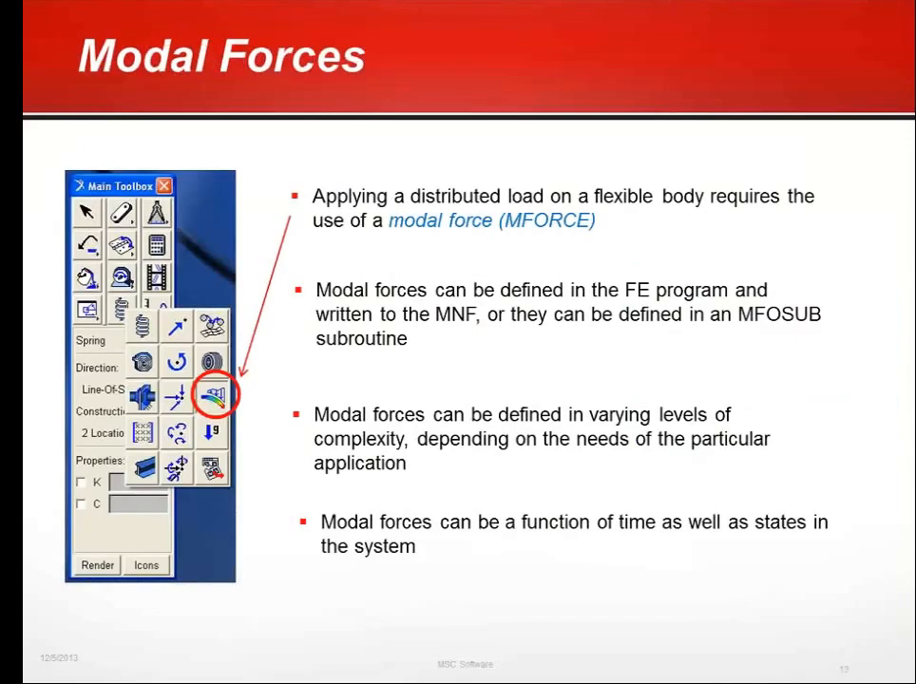